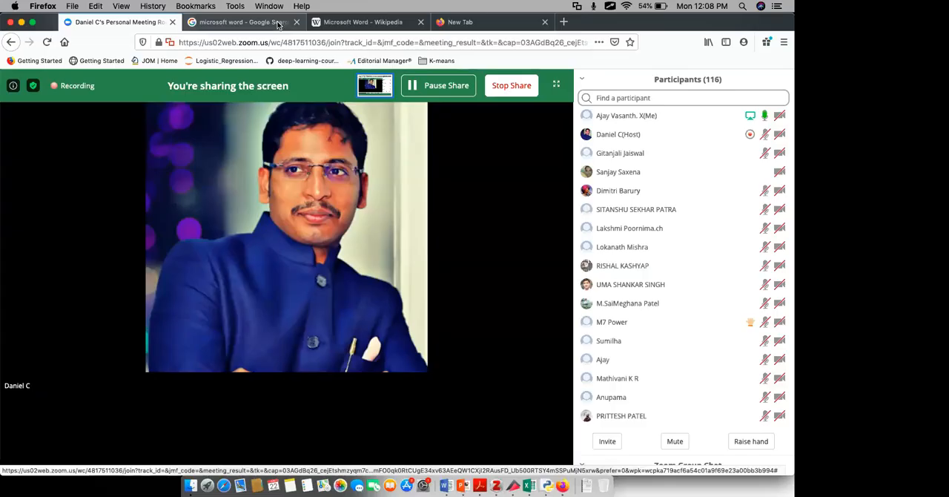
- Bring up the Wikipedia article on Microsoft Word in the browser and switch to the blank Word document
left_click(278, 25)
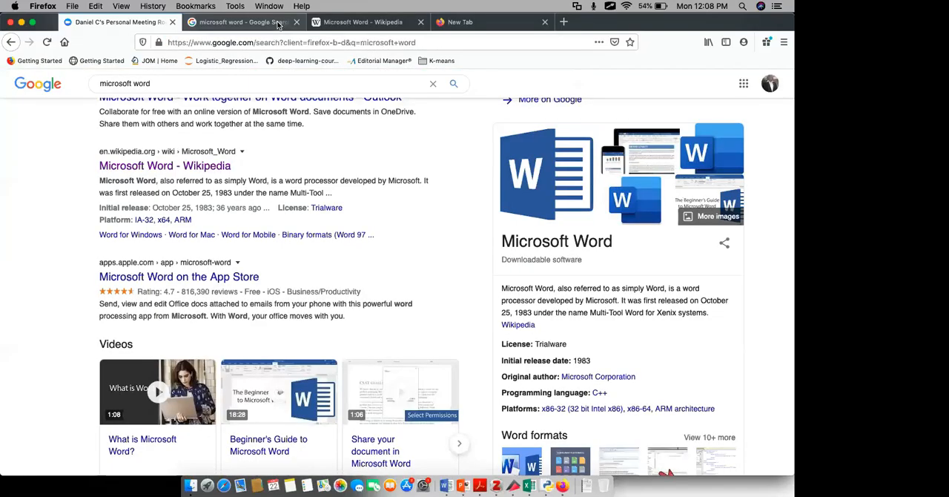
left_click(332, 27)
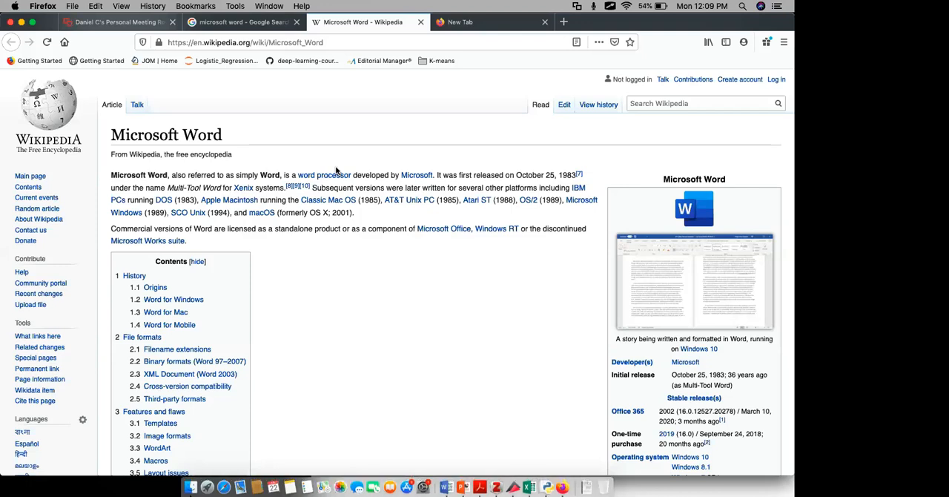
key("ctrl+Right")
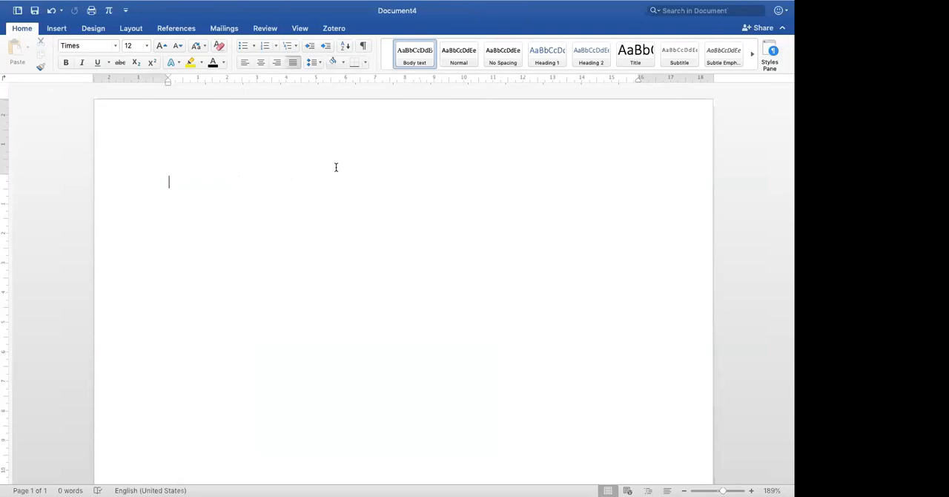
- Enter the title "Microsoft Word" and, on a separate line below it, the author line "First Author, Second Author"
type("Microsoft Word")
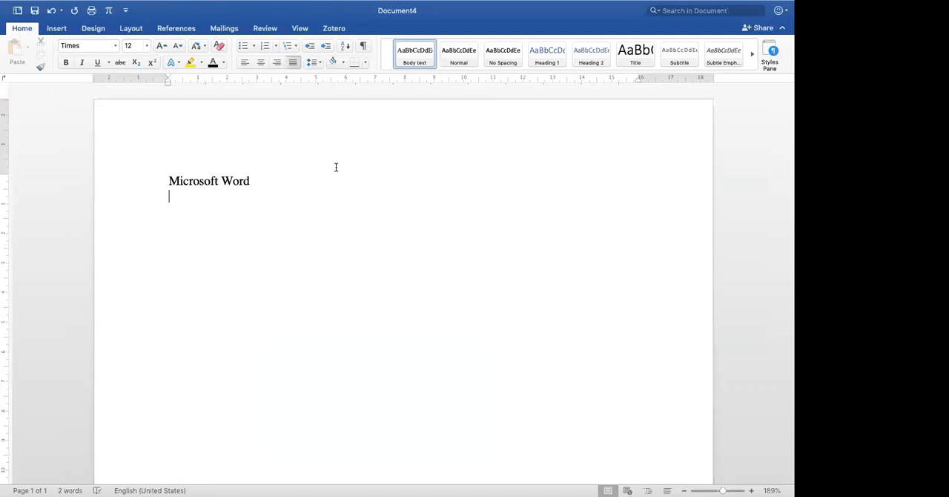
key("Return")
type("First ")
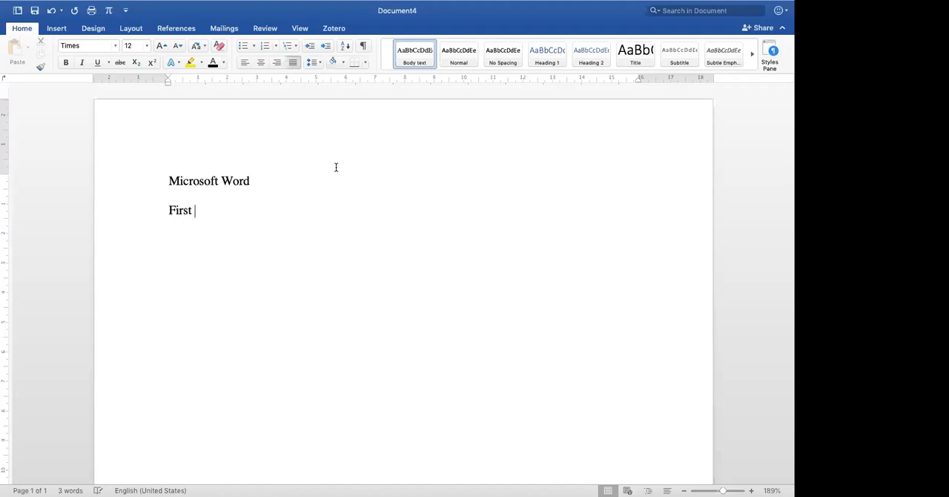
type("Author, Scond")
key("alt+shift+Left")
type("Second Author")
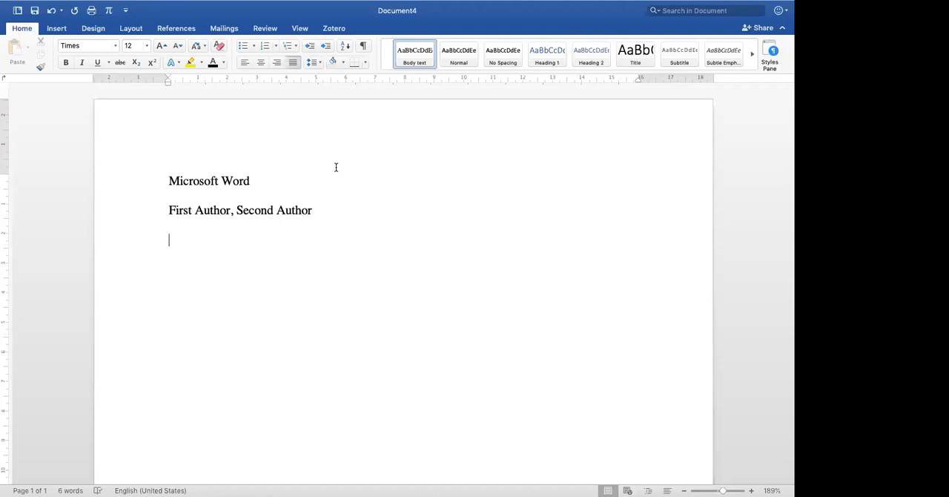
- Add an "Abstract" heading line and copy the Wikipedia article's opening paragraph beneath it
type("Abstract")
key("Return")
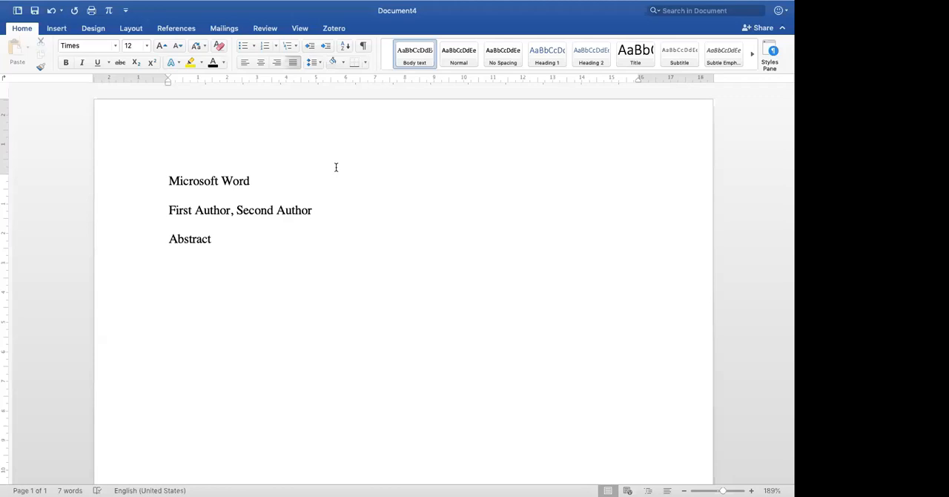
key("ctrl+Left")
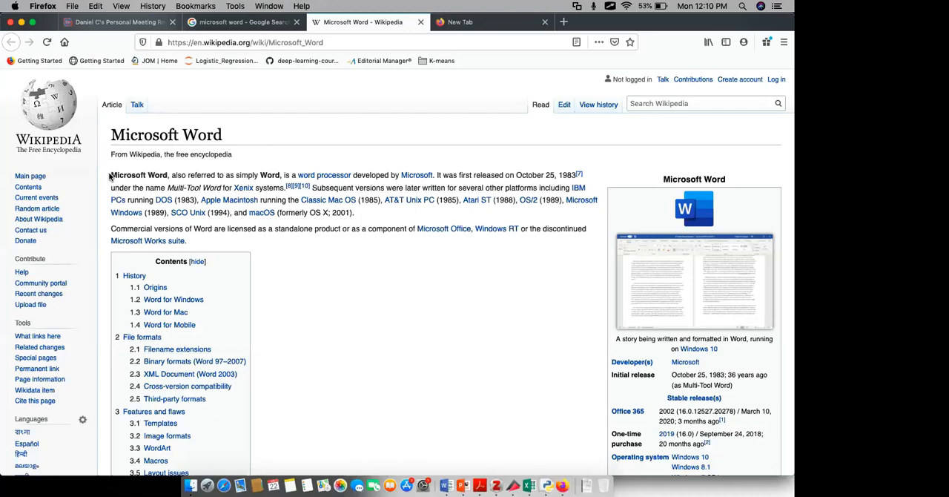
left_click_drag(109, 175, 366, 202)
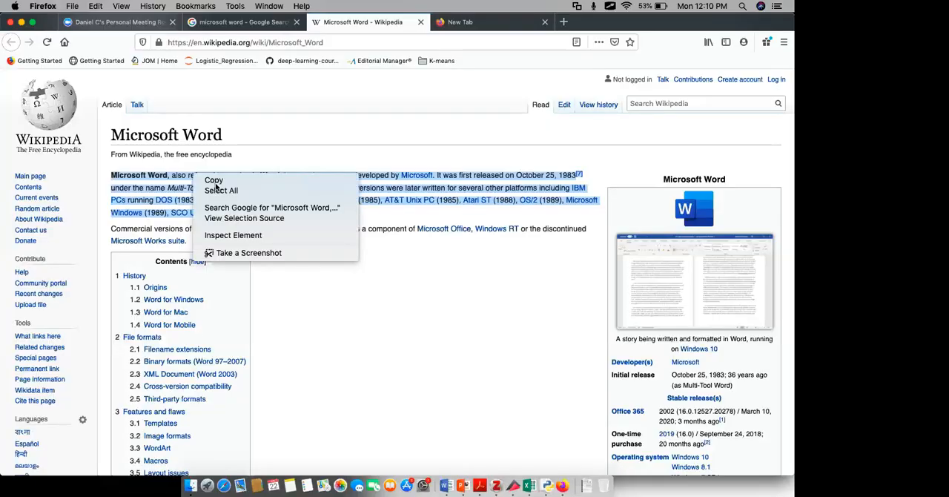
left_click(216, 188)
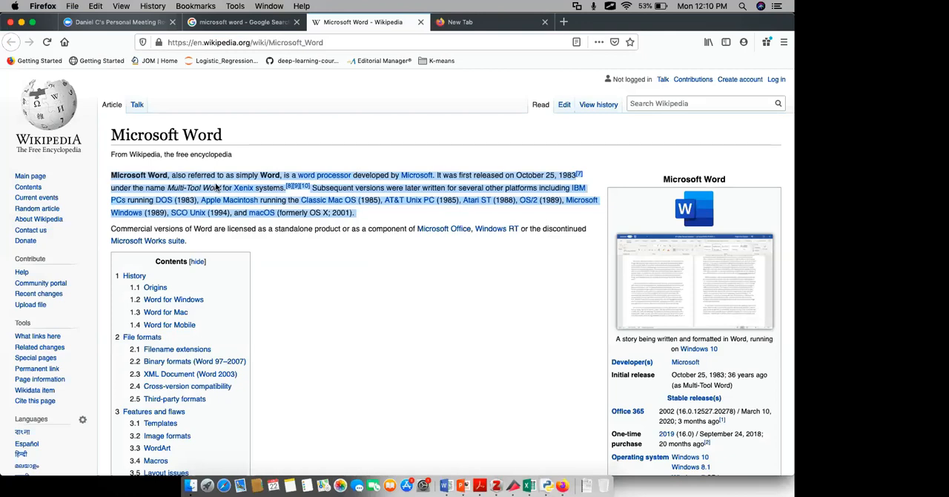
key("ctrl+Right")
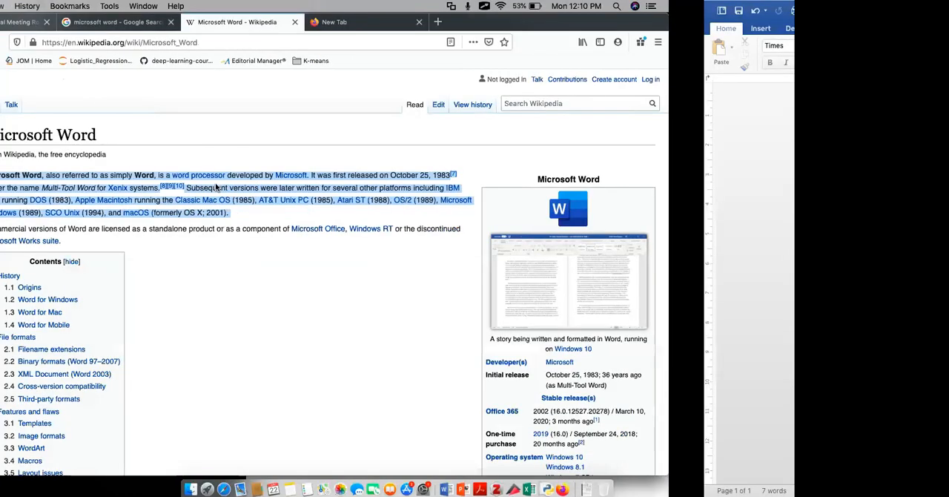
key("super+v")
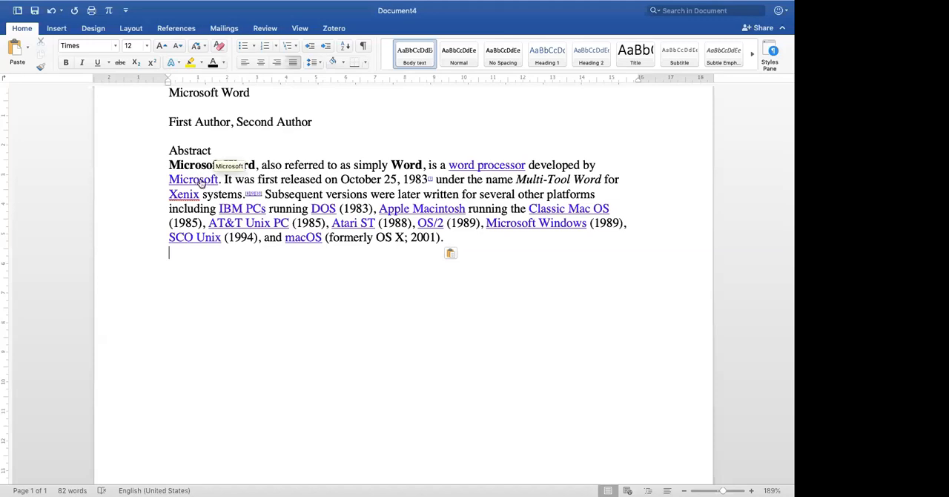
- Add an "Introduction" heading line below the abstract paragraph
key("Return")
type("Introduction")
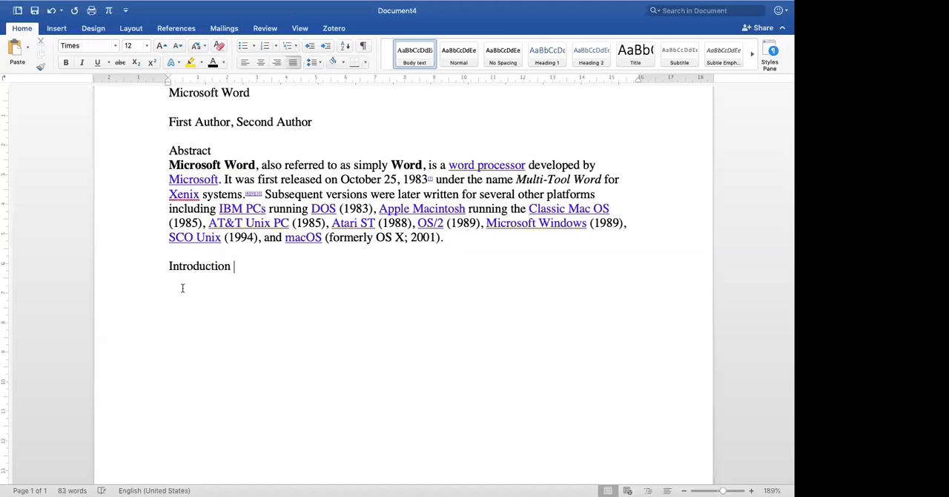
key("Return")
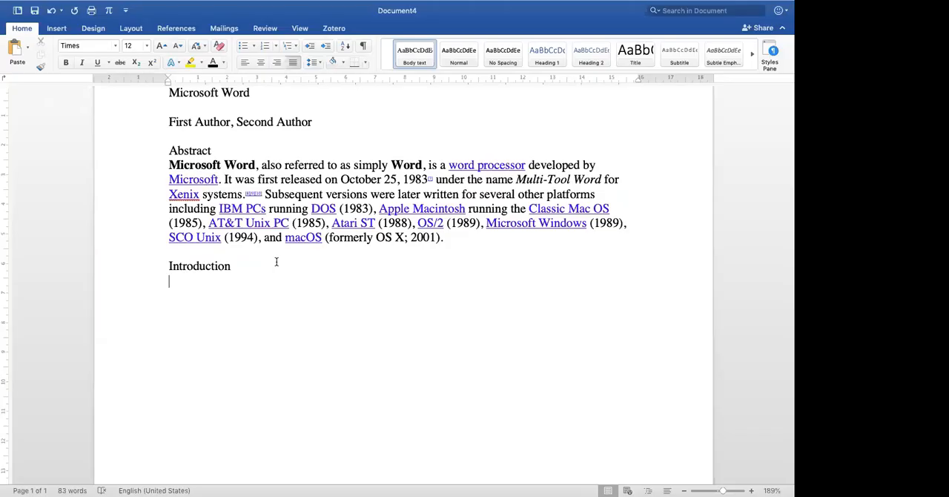
- Replace the "Introduction" heading with "History" and start a new line below it
triple_click(275, 260)
type("H")
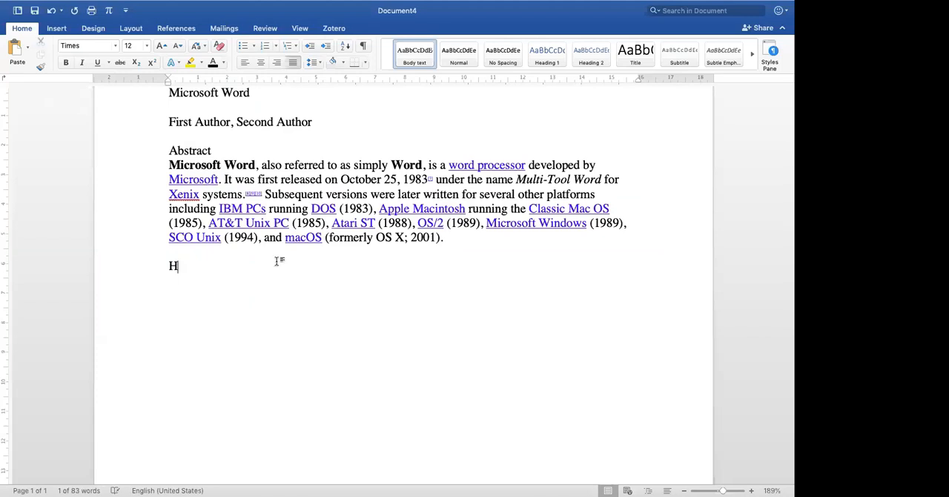
type("istory")
key("Return")
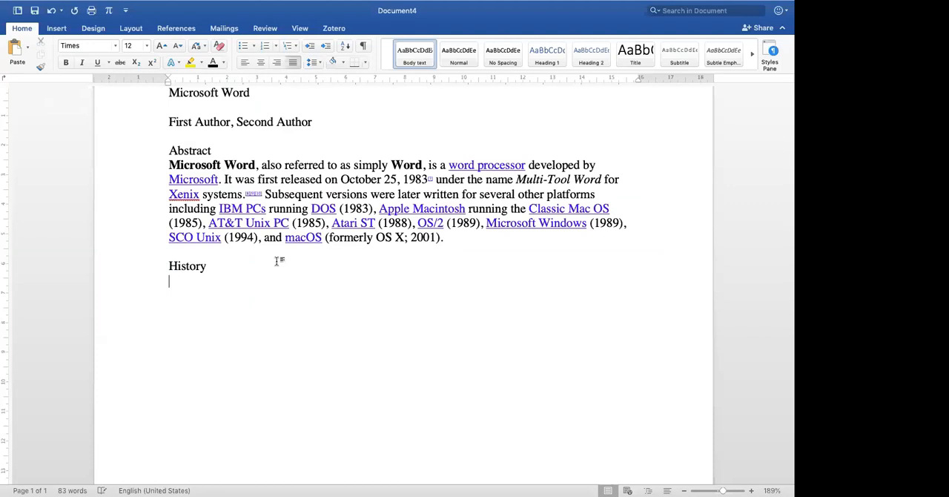
- Add a correctly spelled "Origins" subheading under History and copy the Wikipedia article's Origins section text beneath it
key("super+Tab")
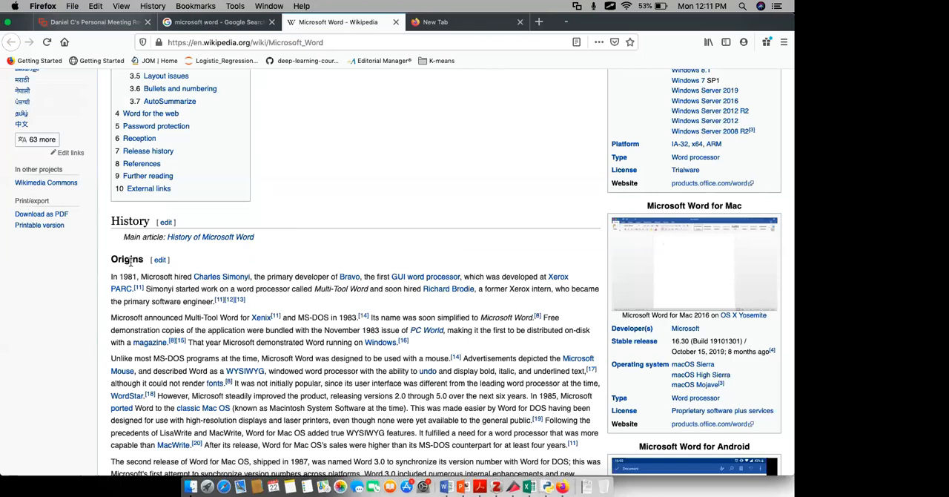
key("super+Tab")
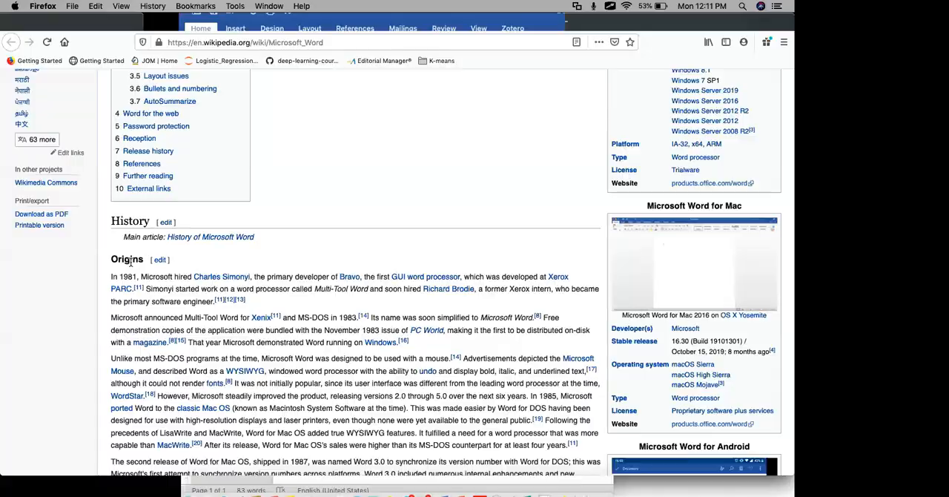
type("Origins")
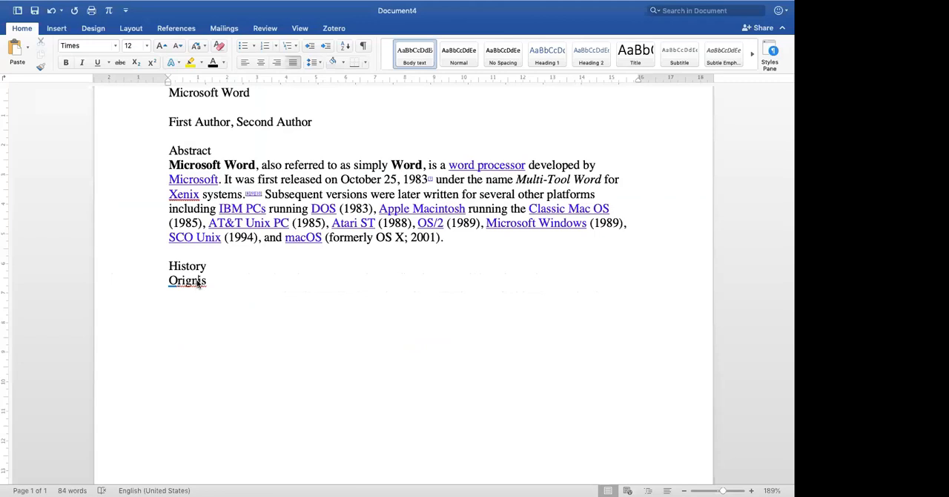
right_click(199, 284)
left_click(232, 289)
key("Return")
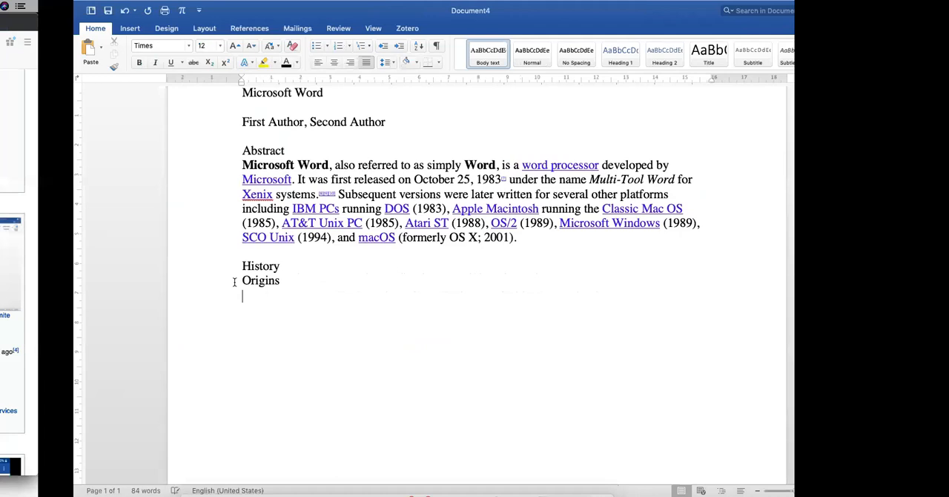
scroll(159, 281, "down", 1)
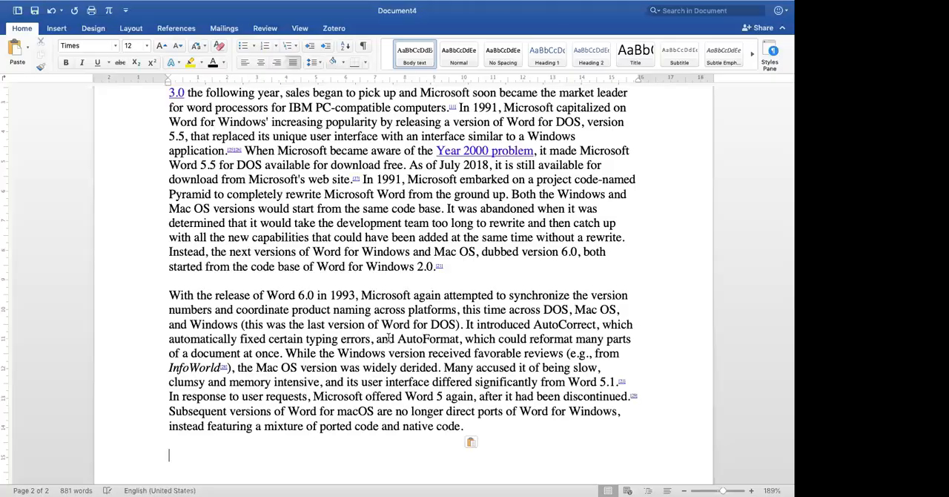
- Copy the Word for Windows section from the Wikipedia article to the end of the Word document
key("super+Tab")
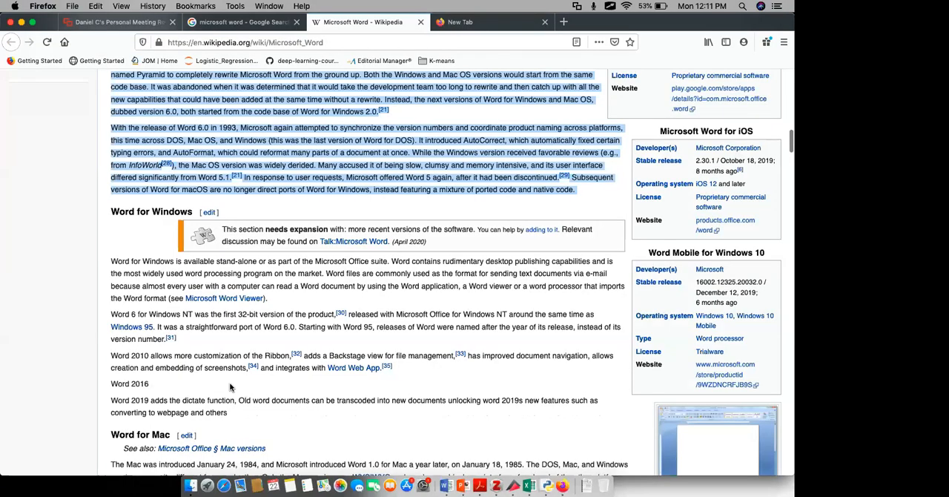
scroll(229, 387, "down", 1)
left_click_drag(109, 199, 194, 248)
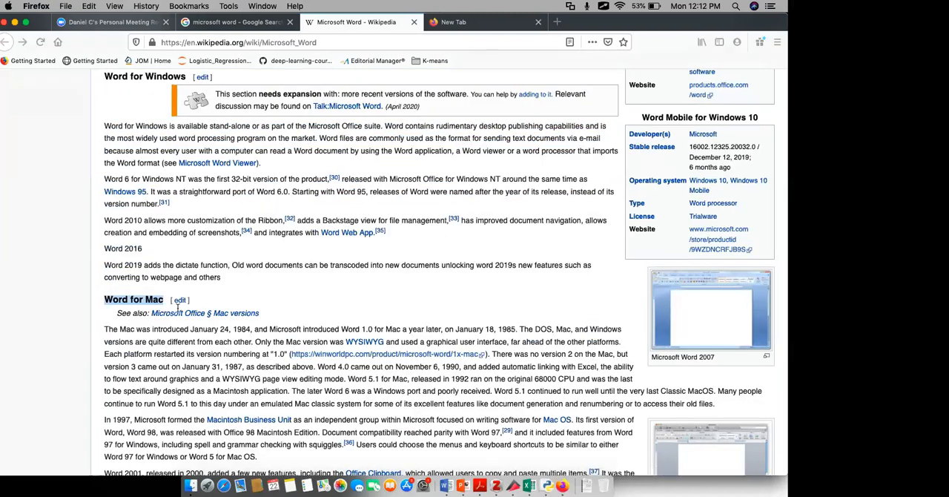
- Copy the Word for Mac section from the Wikipedia article into the document after the Word for Windows text
scroll(177, 300, "down", 1)
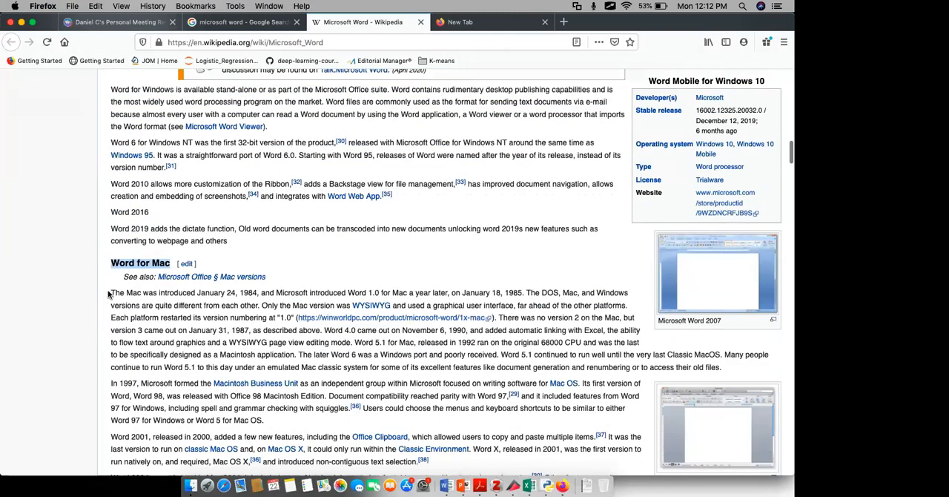
left_click_drag(109, 295, 459, 252)
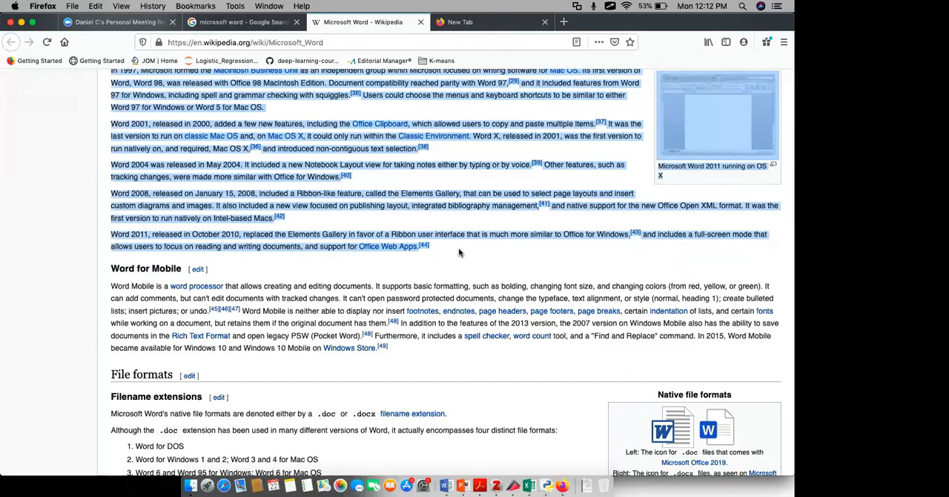
key("ctrl+Right")
key("super+v")
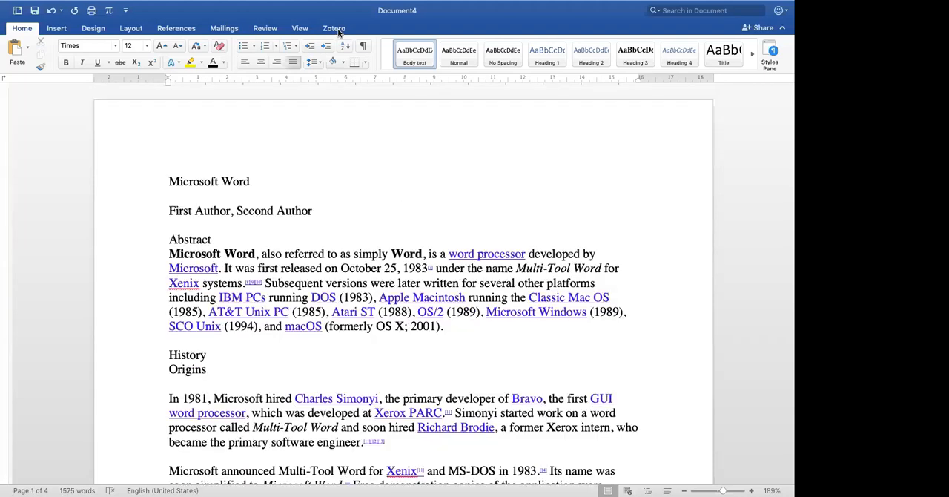
- Show the Navigation Pane beside the document and switch it from page thumbnails to the Document Map
left_click(301, 29)
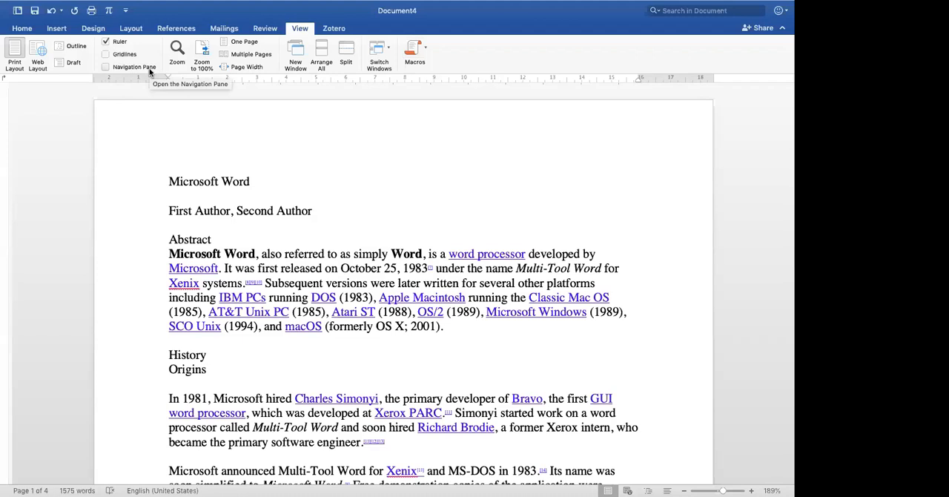
left_click(104, 67)
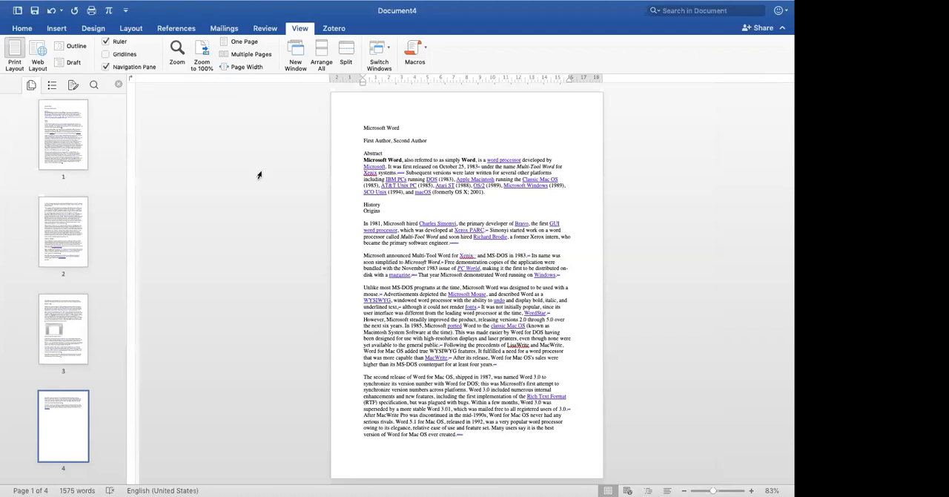
scroll(260, 175, "up", 5)
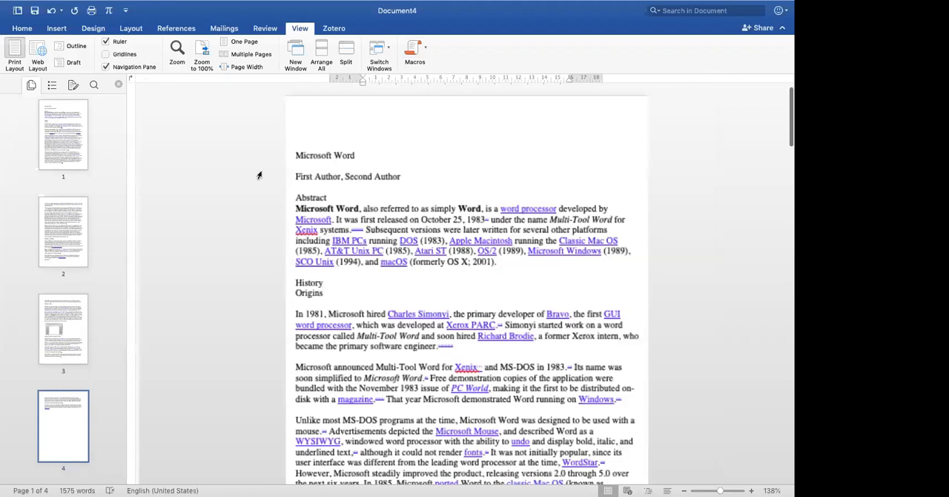
scroll(259, 175, "up", 3)
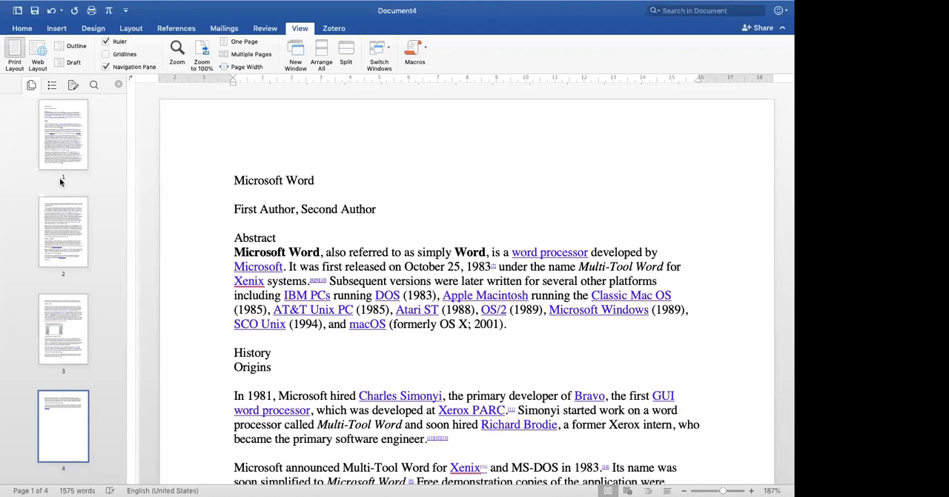
left_click(52, 87)
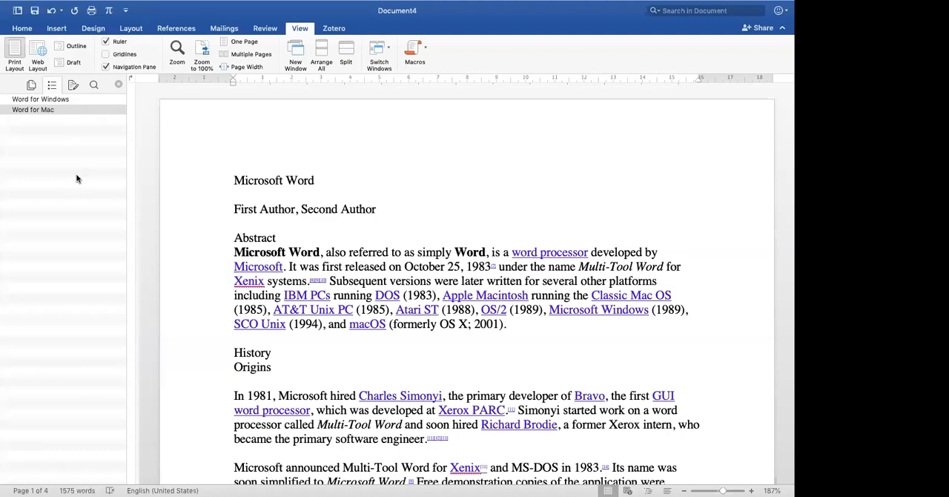
- Open the Styles Pane next to the document and enlarge the page view for comfortable reading
left_click(22, 28)
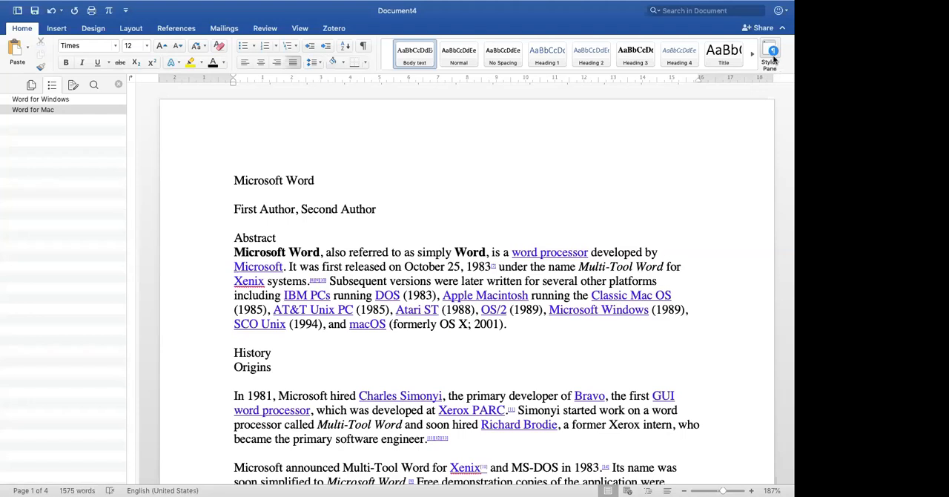
left_click(771, 49)
left_click(770, 49)
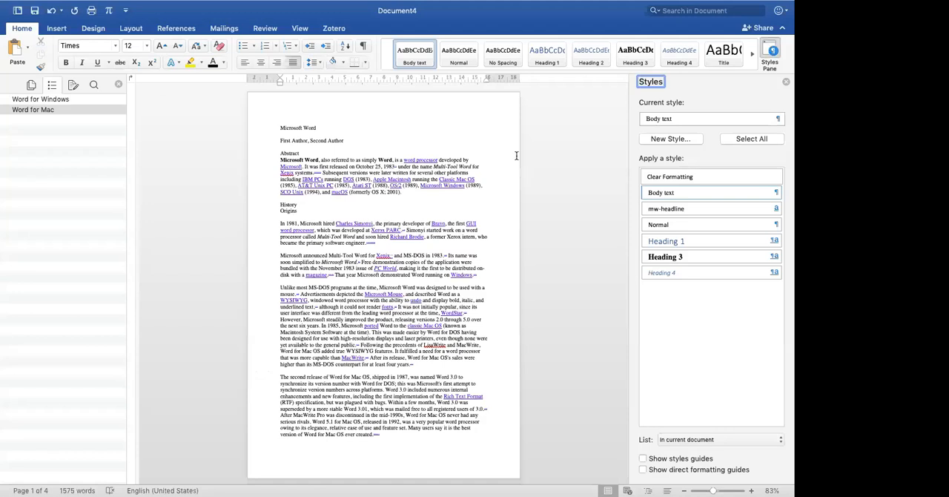
scroll(517, 155, "up", 5)
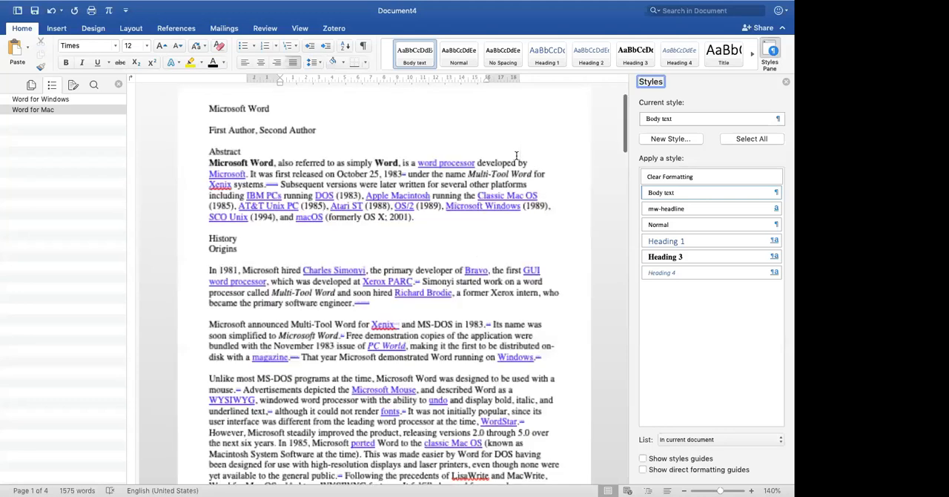
scroll(516, 155, "up", 1)
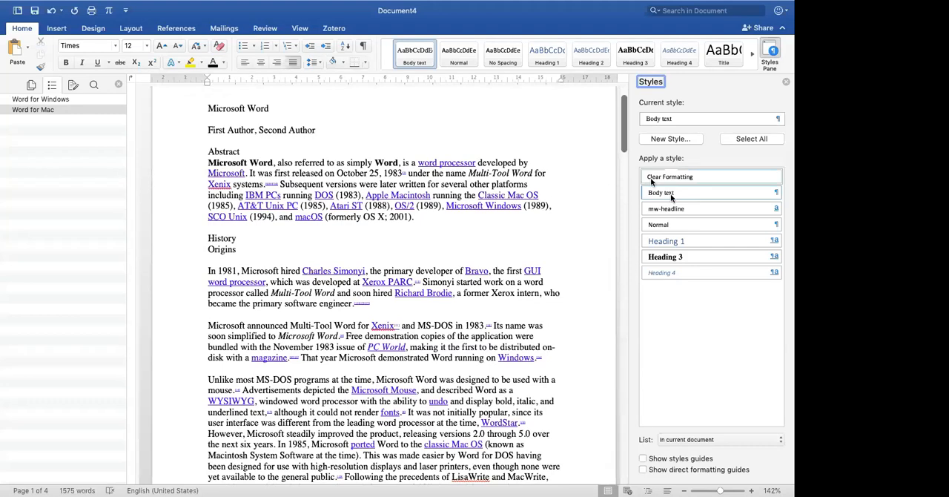
- Set the Styles Pane to list all styles instead of only those in the current document
left_click(704, 439)
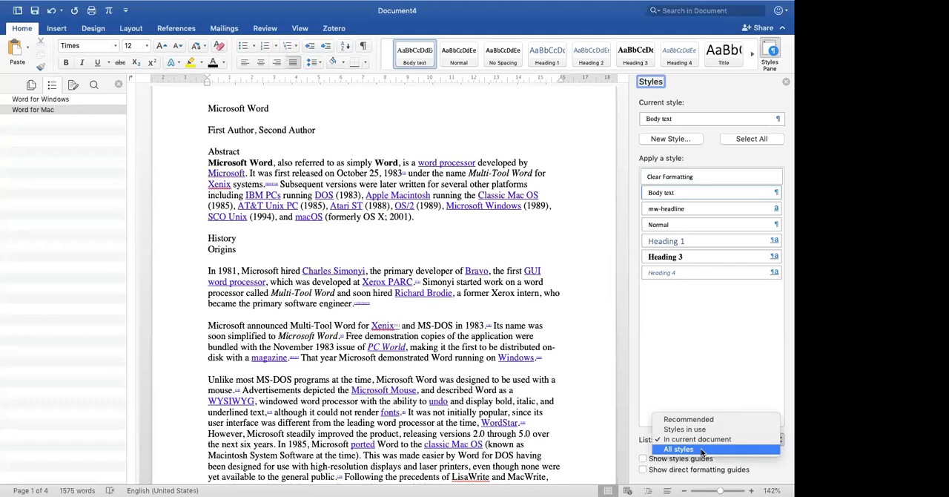
left_click(701, 449)
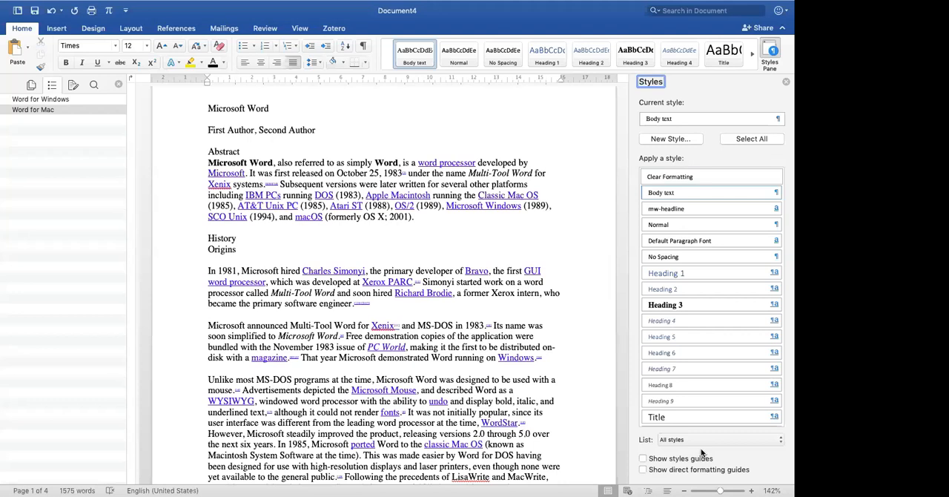
left_click(300, 29)
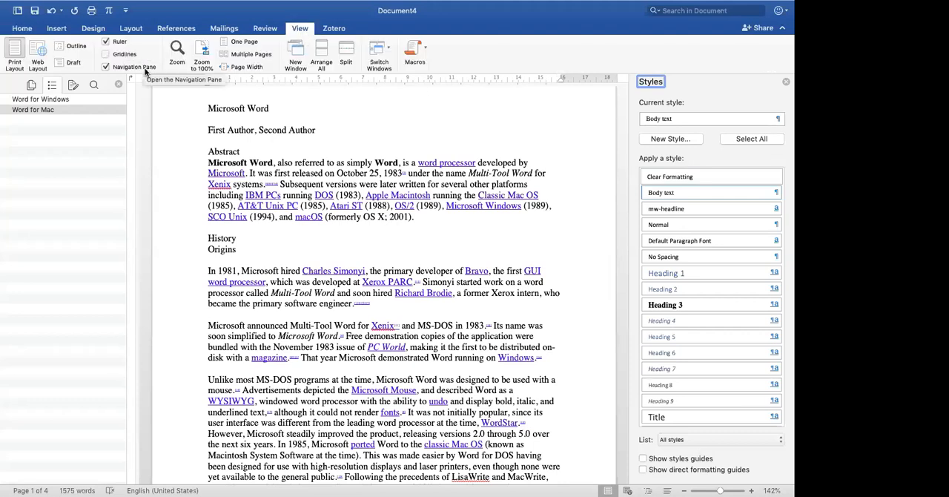
left_click(21, 29)
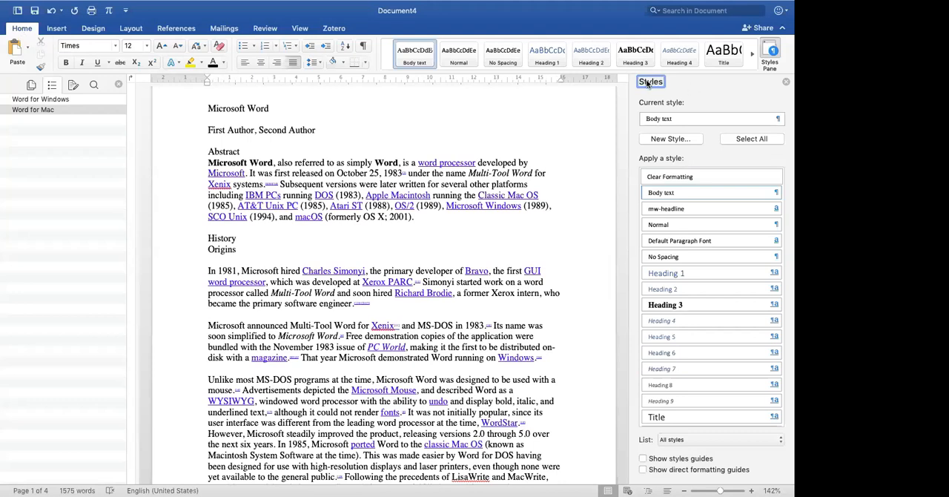
scroll(626, 172, "up", 3)
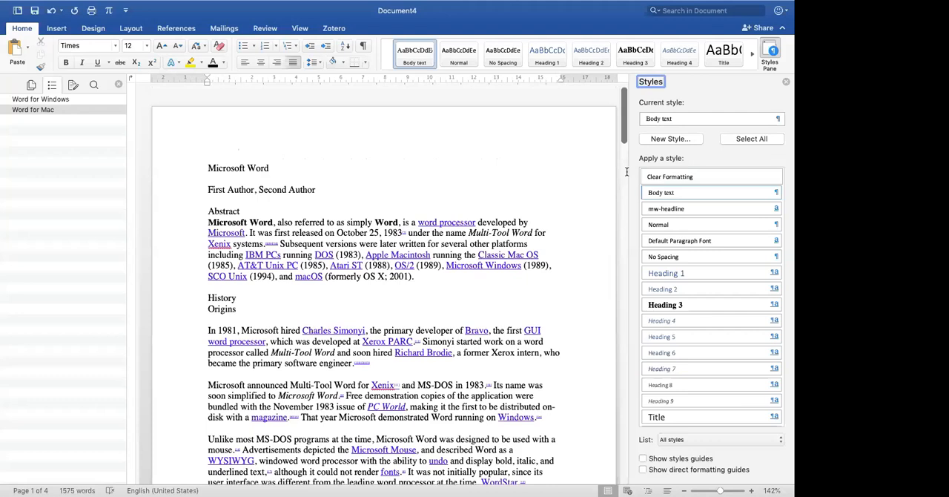
scroll(627, 172, "down", 1)
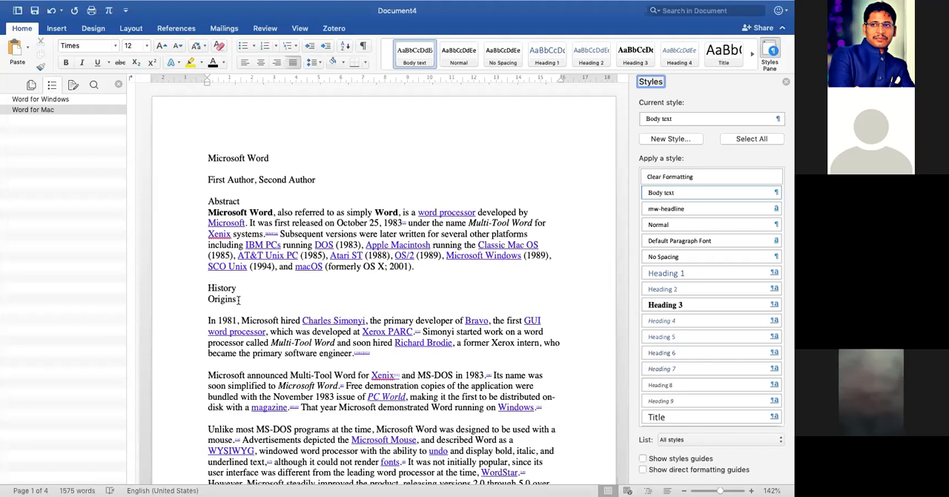
- Apply the Title style to the "Microsoft Word" line at the start of the document
left_click(179, 161)
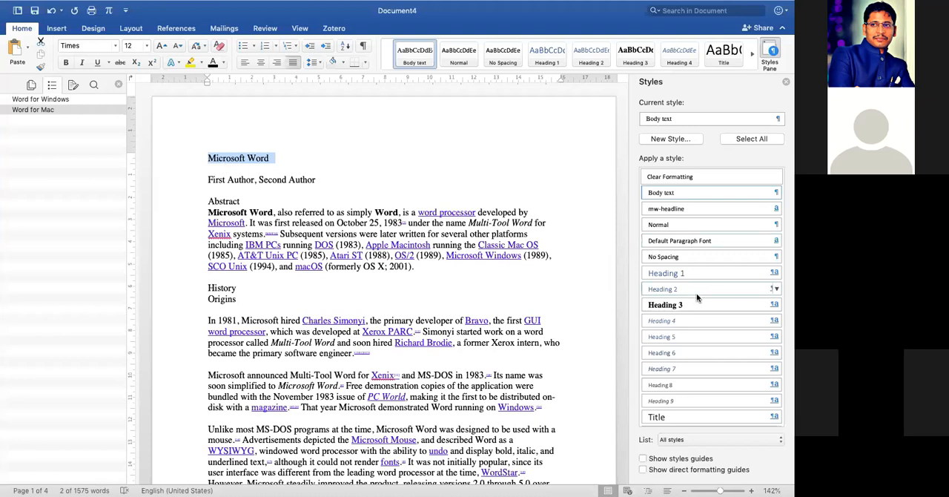
scroll(696, 293, "down", 10)
scroll(696, 292, "up", 5)
scroll(696, 293, "down", 7)
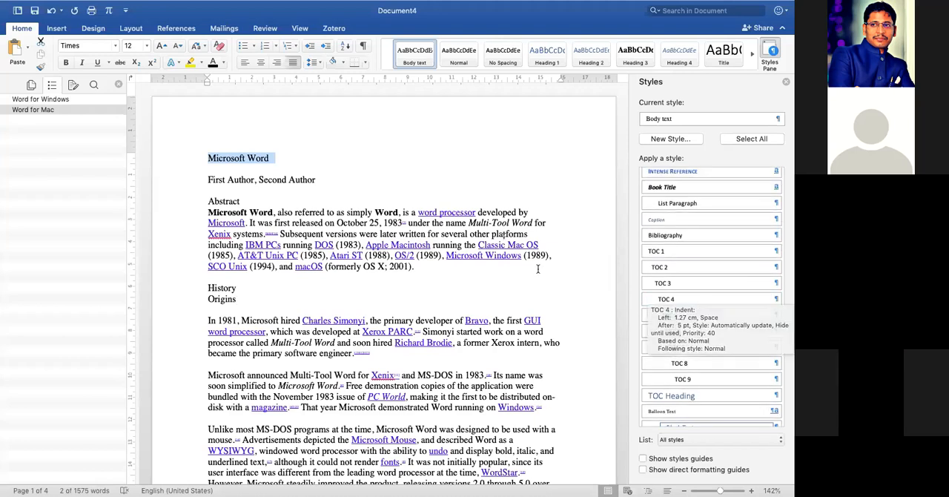
scroll(683, 252, "up", 6)
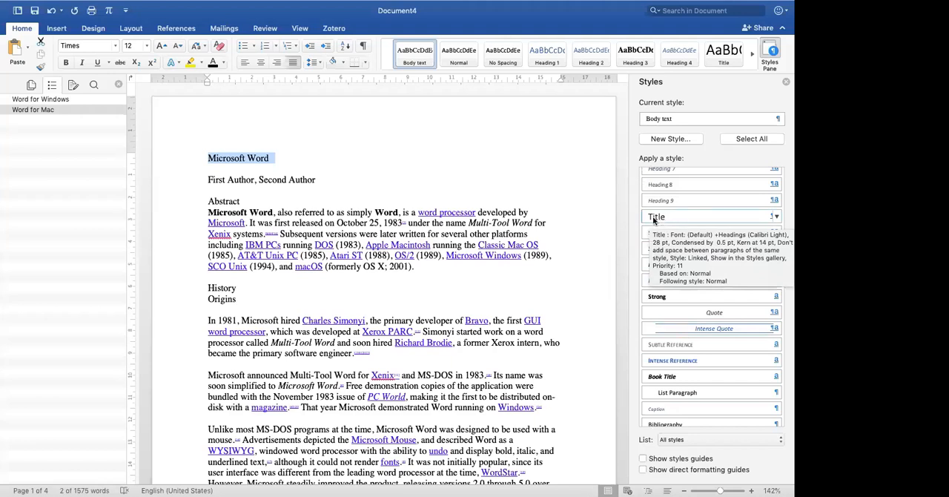
left_click(660, 217)
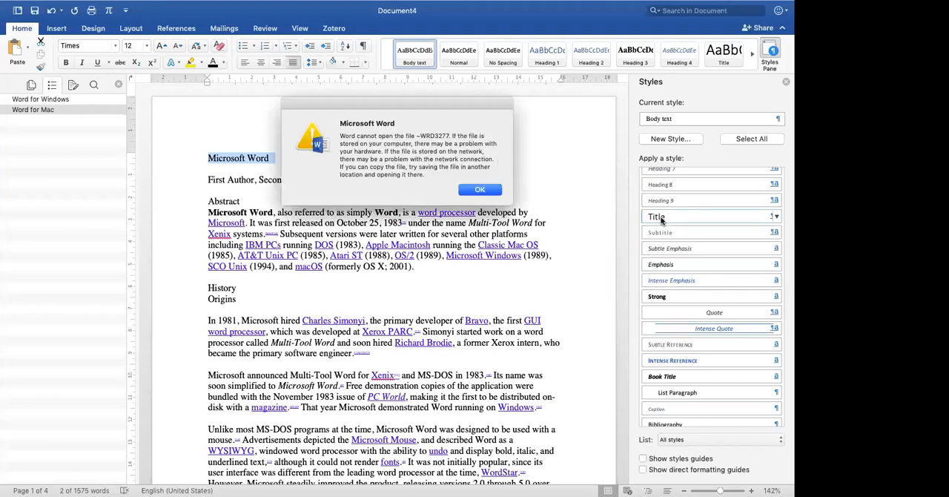
left_click(469, 193)
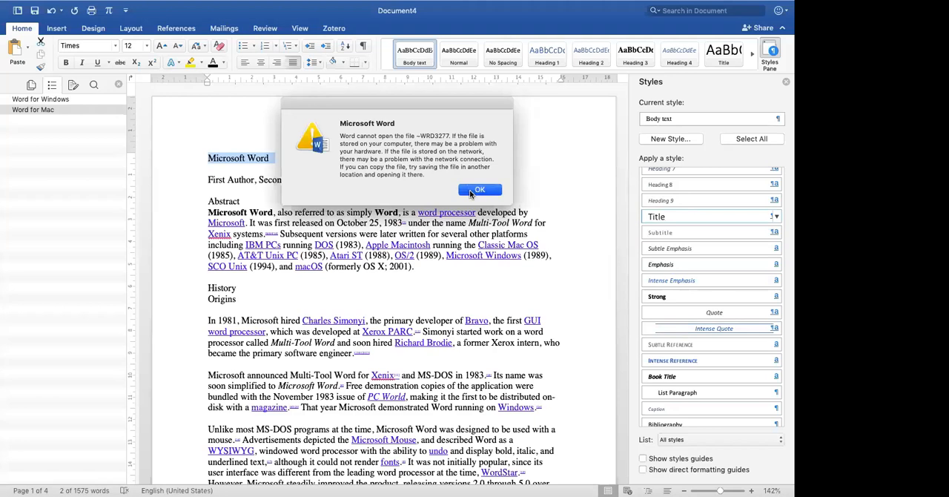
left_click(478, 178)
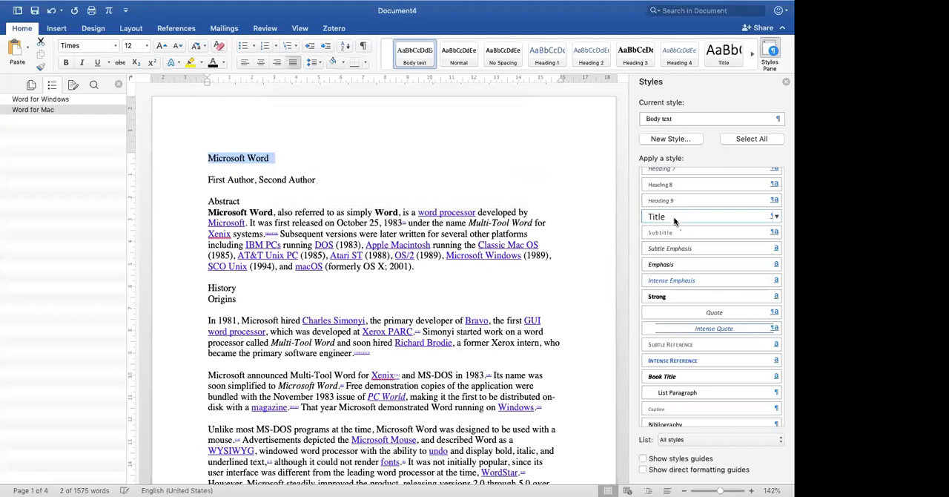
left_click(674, 221)
left_click(534, 193)
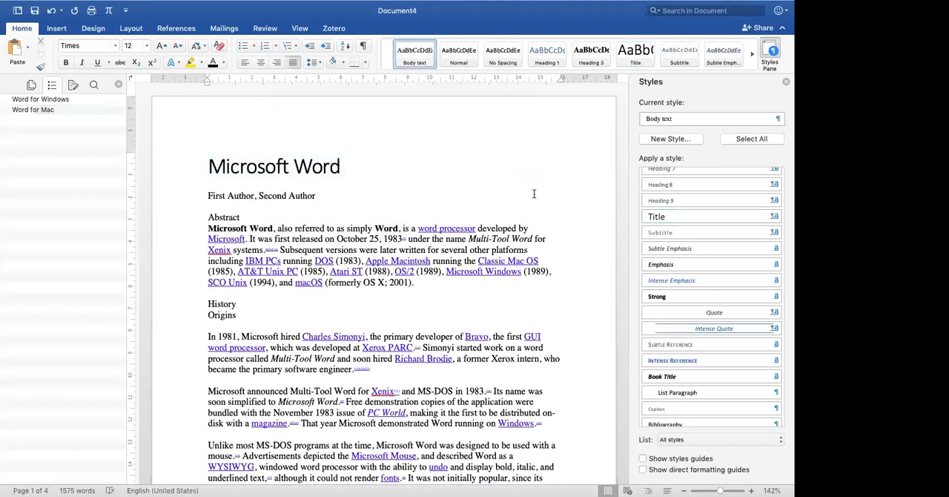
- Undo the Title style on the "Microsoft Word" line and apply it again
left_click(305, 164)
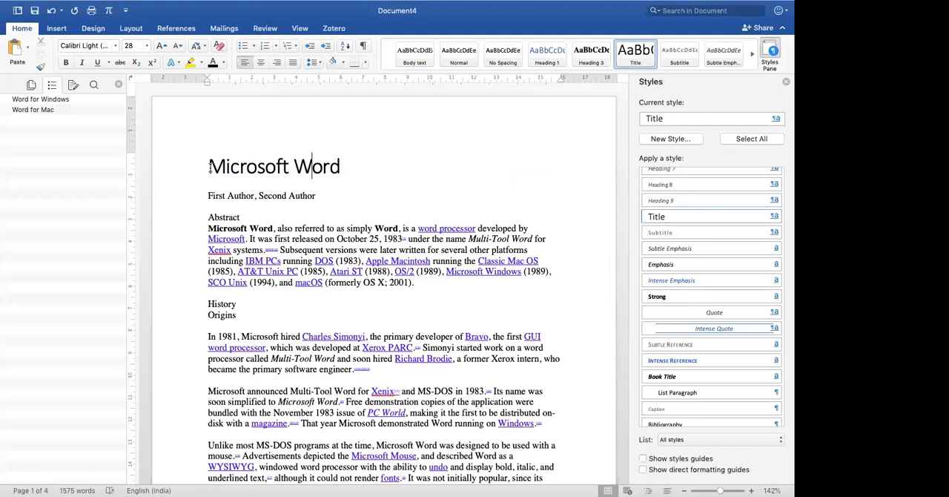
left_click(225, 167)
triple_click(225, 167)
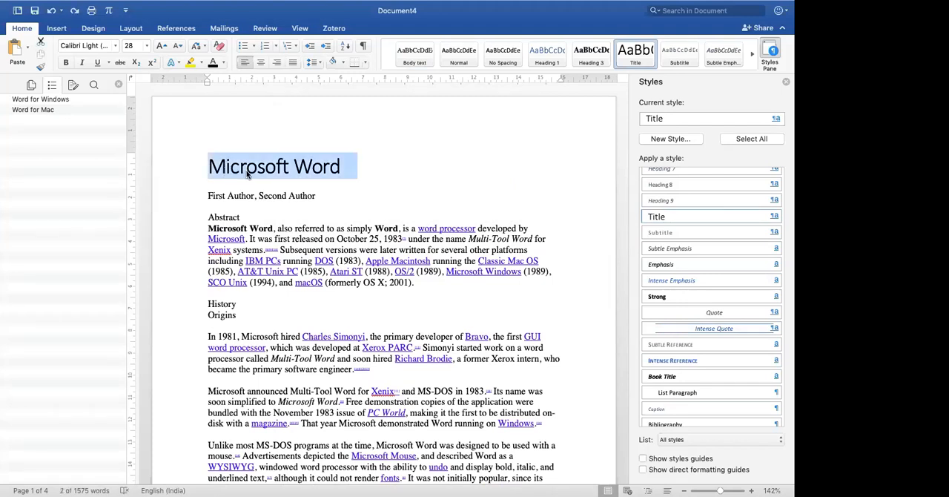
key("super+z")
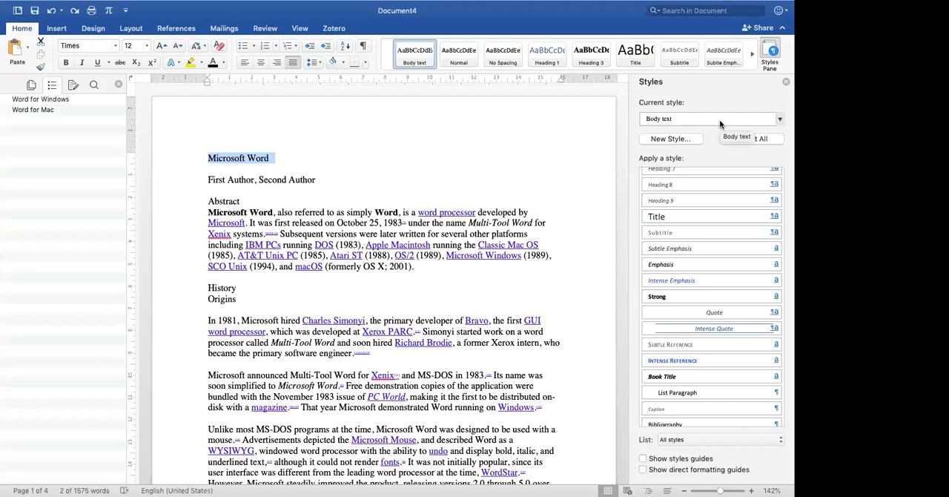
left_click(656, 216)
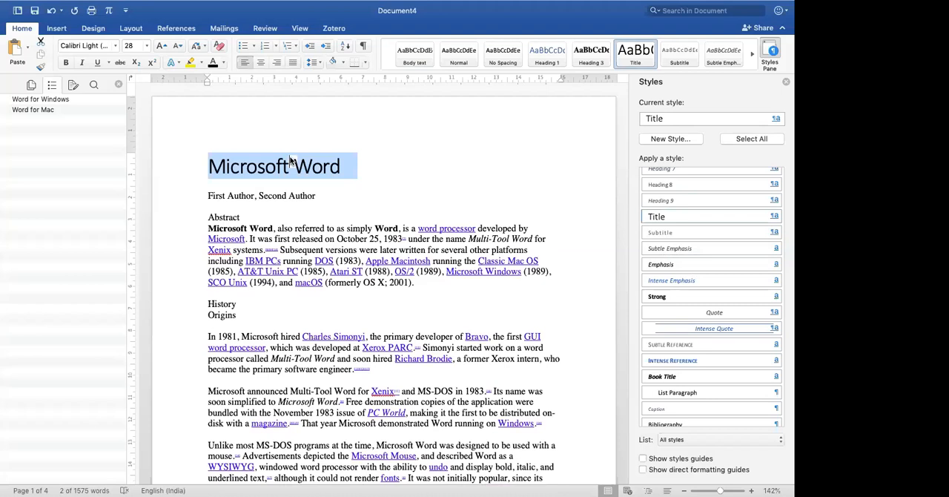
left_click(311, 166)
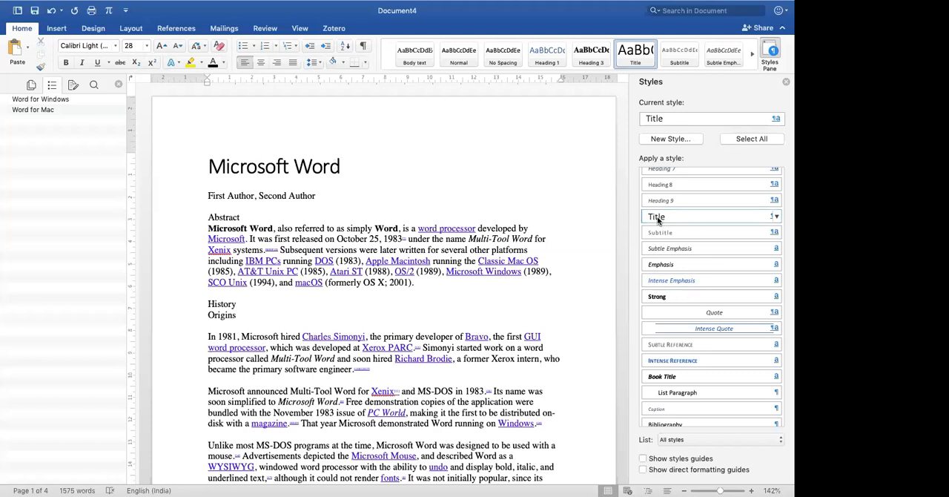
- Modify the Title style to bold, centered Times and try to set its font size to 14
mouse_move(674, 216)
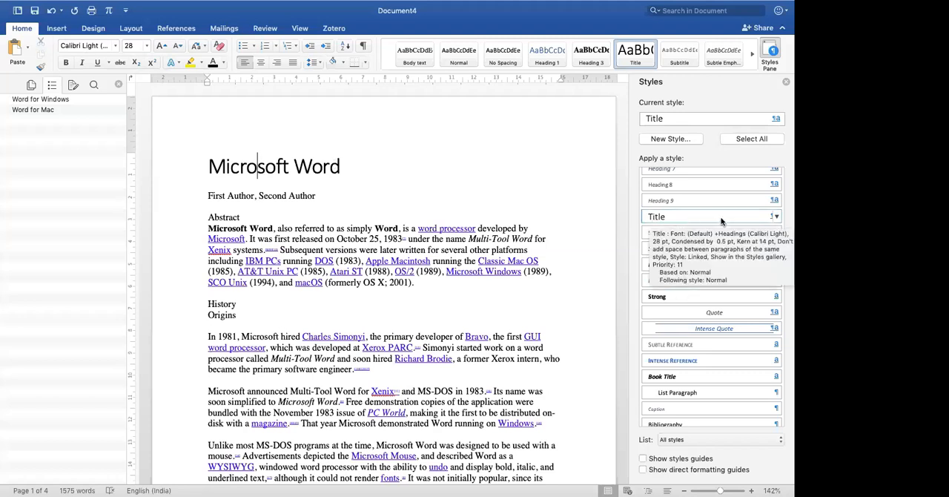
left_click(776, 217)
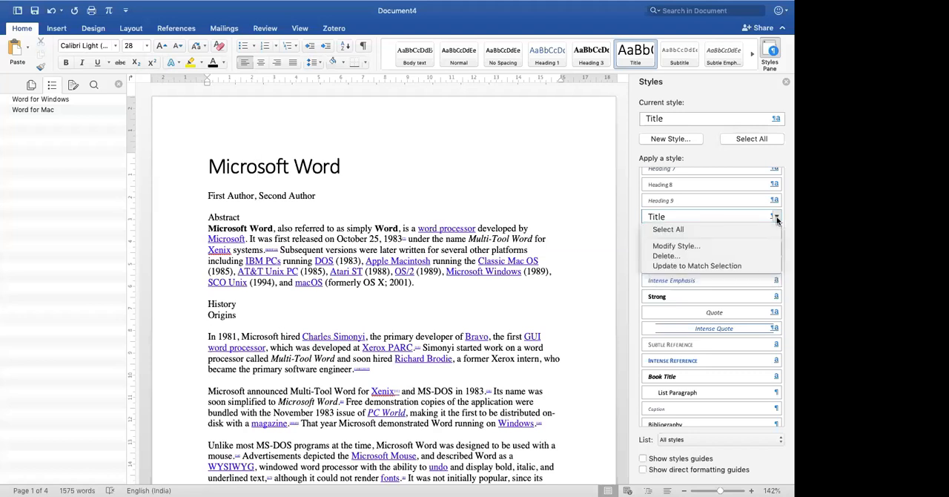
left_click(745, 249)
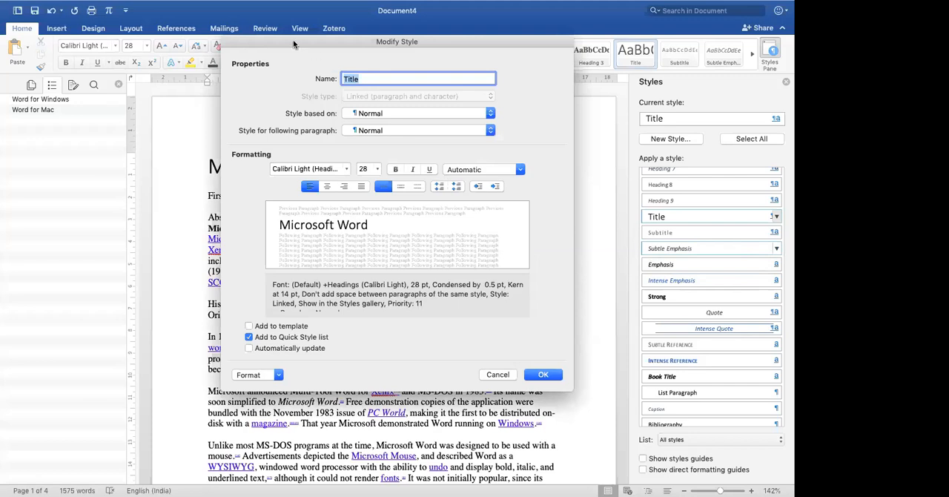
left_click_drag(293, 39, 455, 73)
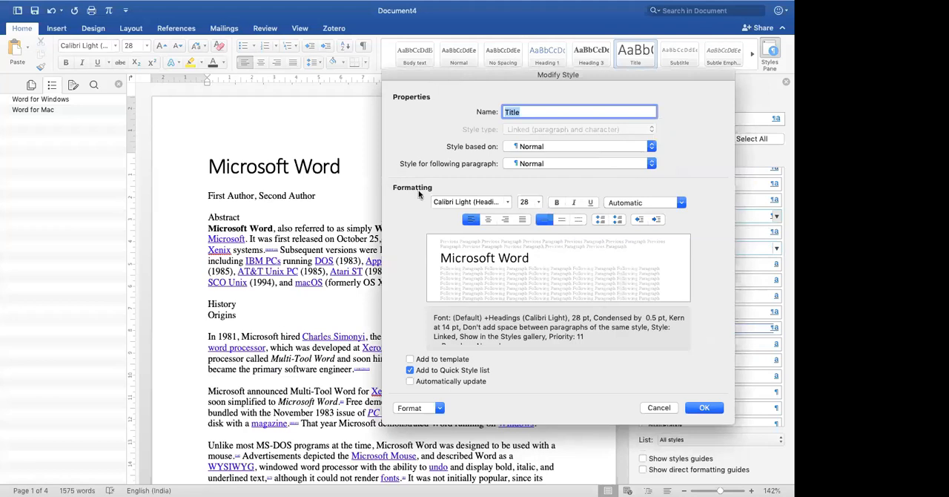
left_click(507, 203)
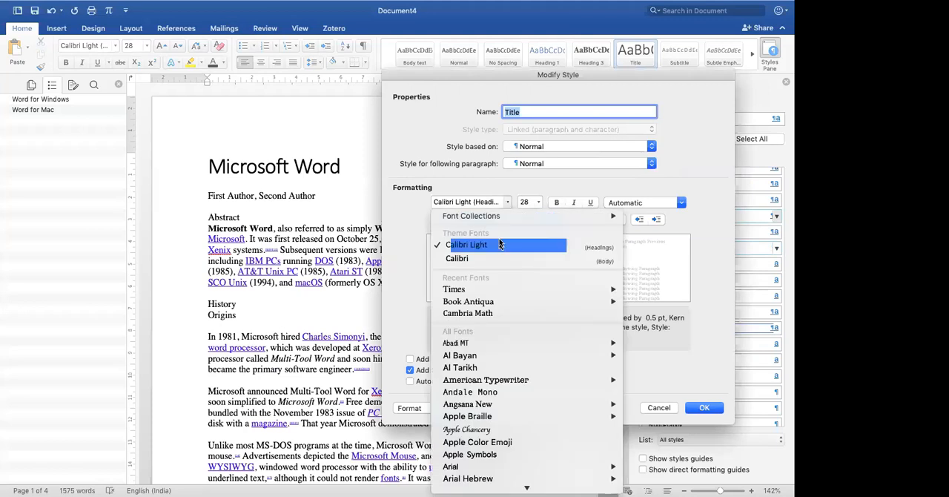
mouse_move(503, 287)
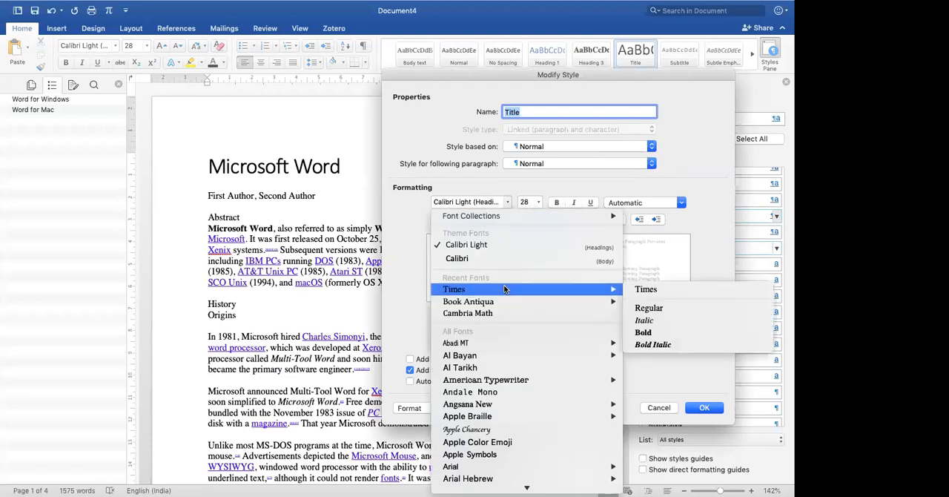
left_click(596, 295)
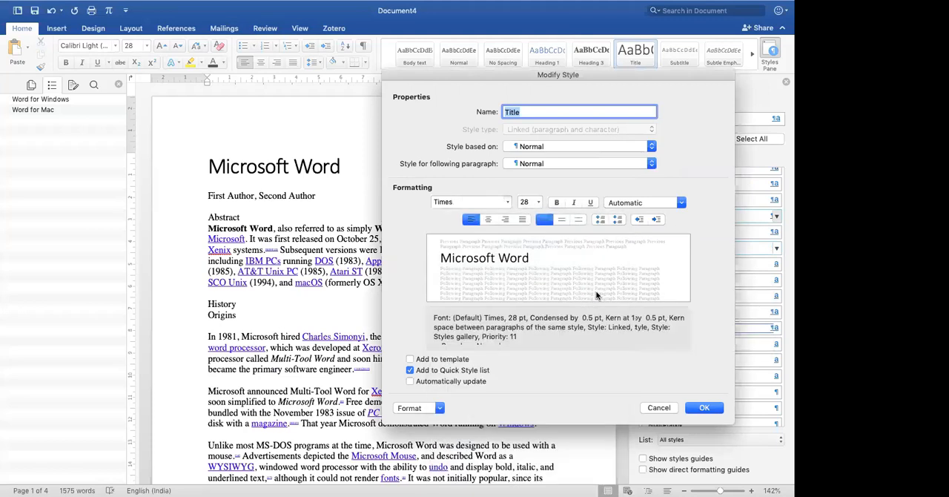
left_click(529, 203)
type("14")
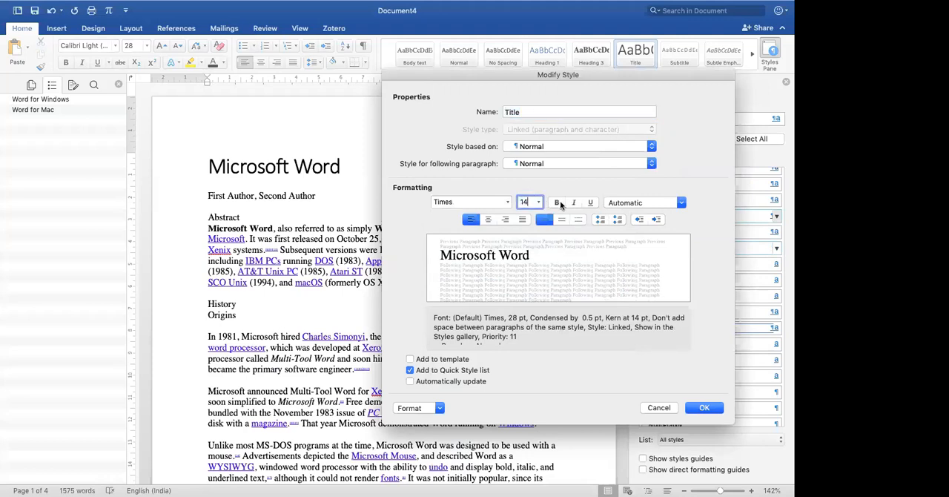
left_click(557, 202)
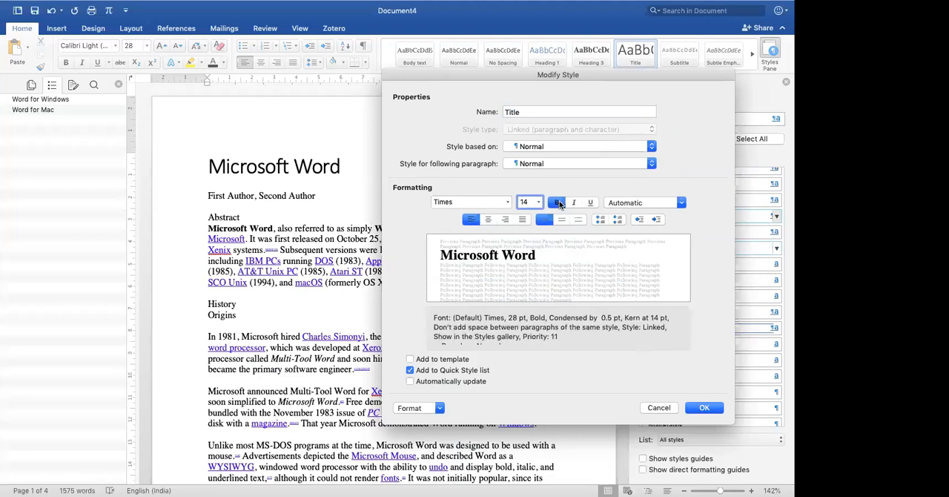
left_click(488, 220)
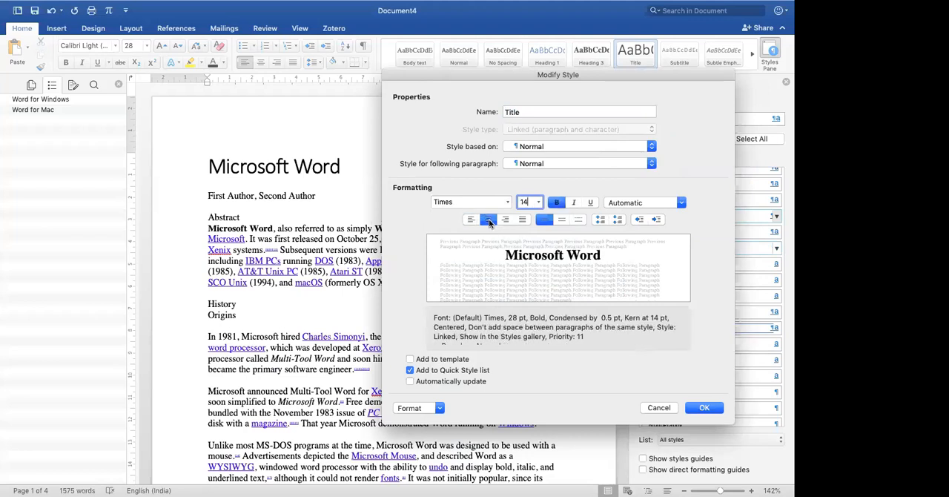
left_click(704, 408)
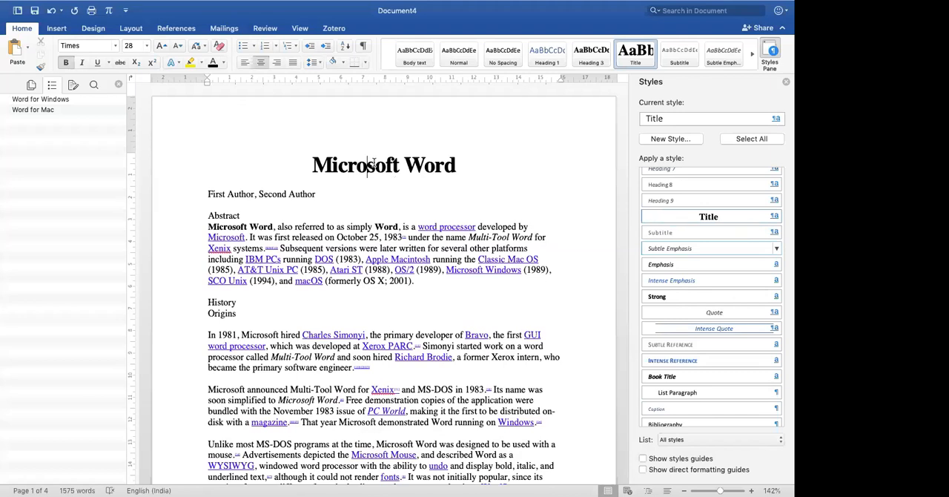
- Modify the Title style again to set its font size to 14
left_click(776, 216)
left_click(712, 249)
left_click(364, 169)
type("14")
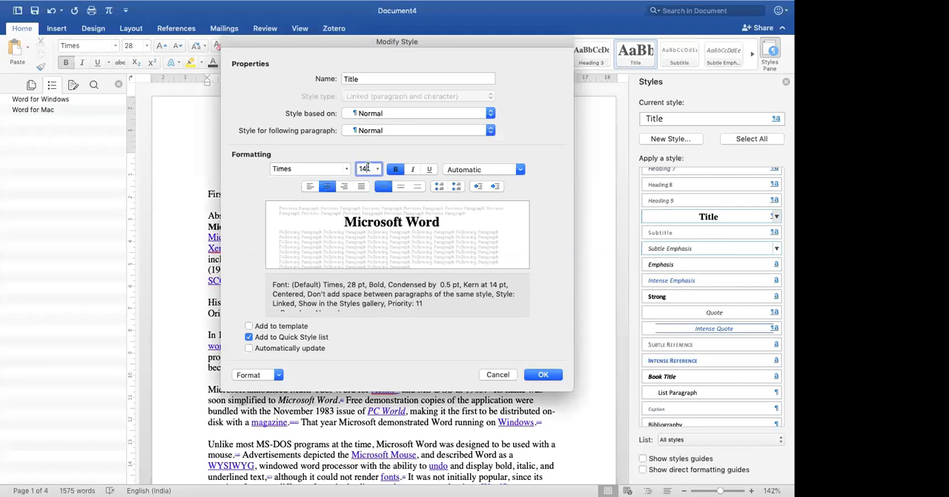
key("Return")
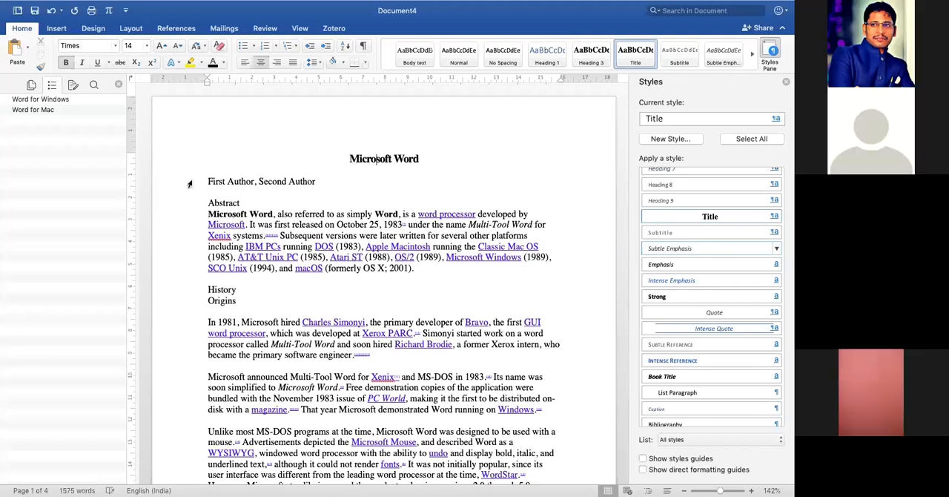
- Apply the Heading 1 style to the "Abstract" line below the authors
left_click(224, 202)
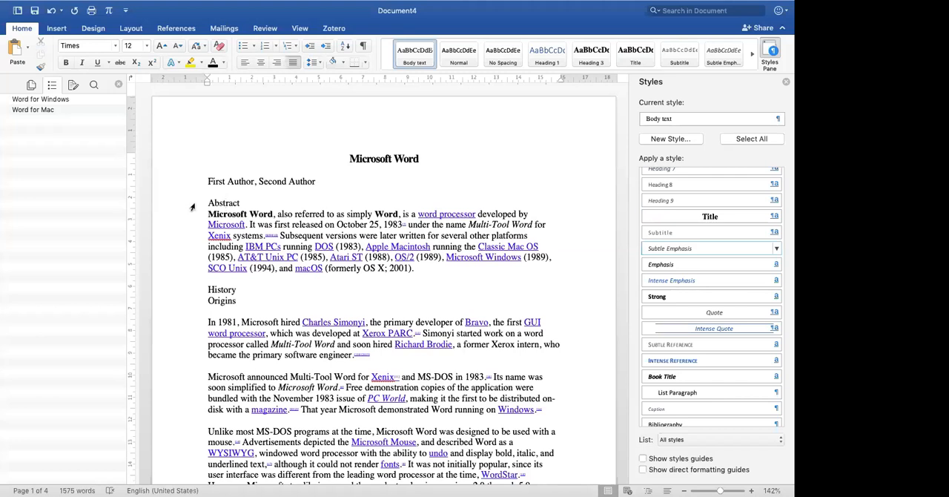
left_click(192, 207)
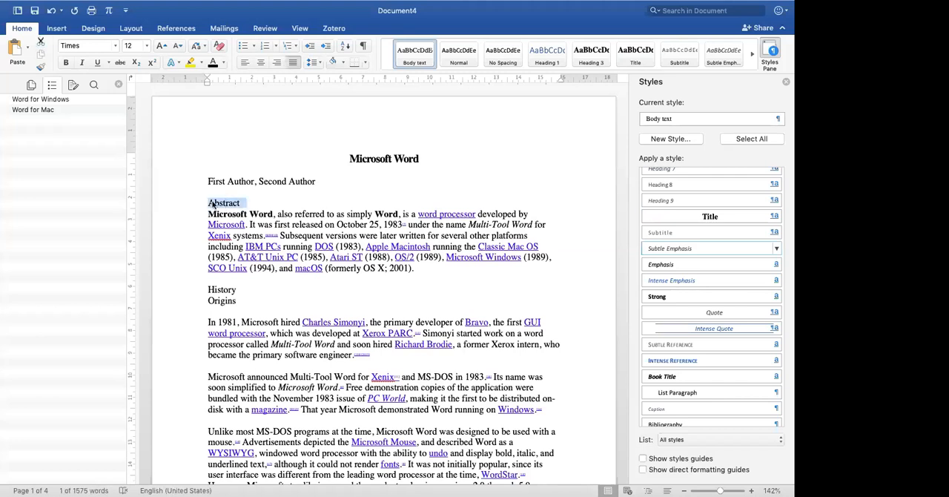
scroll(712, 267, "up", 5)
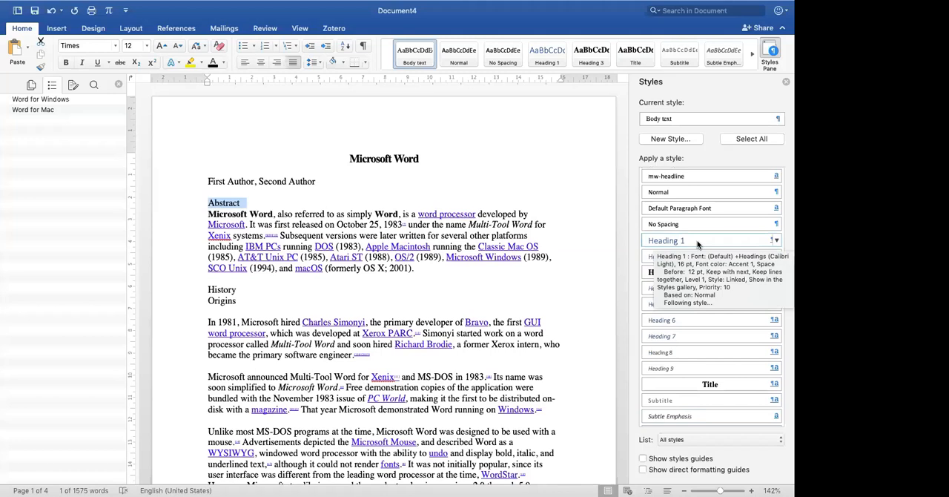
left_click(697, 242)
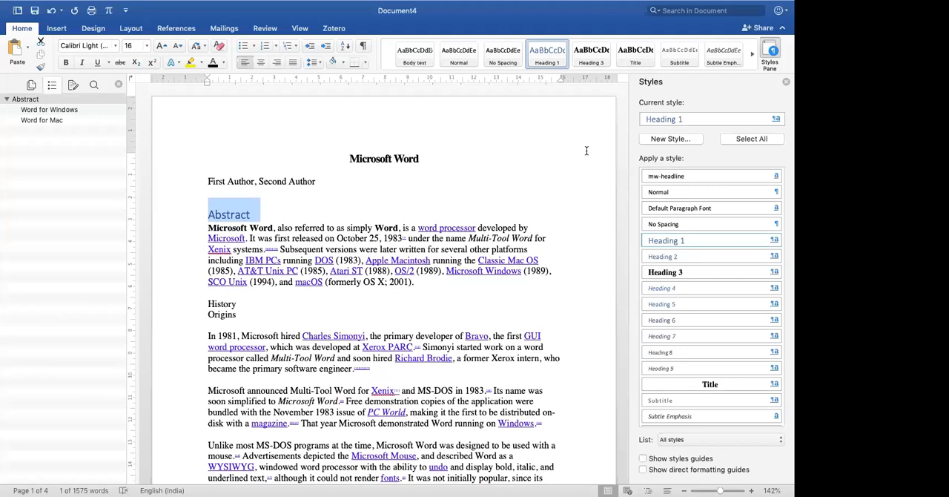
- Try to modify the Heading 1 style to bold Times
mouse_move(775, 243)
left_click(775, 241)
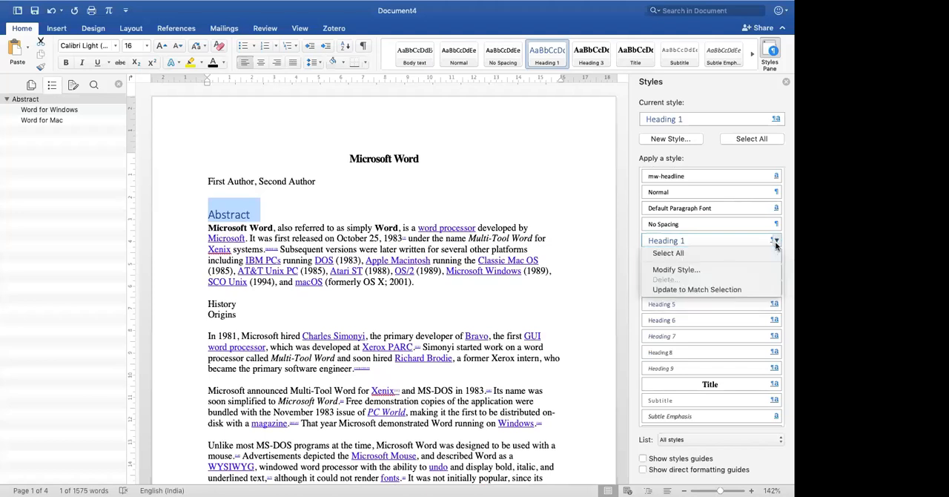
left_click(708, 268)
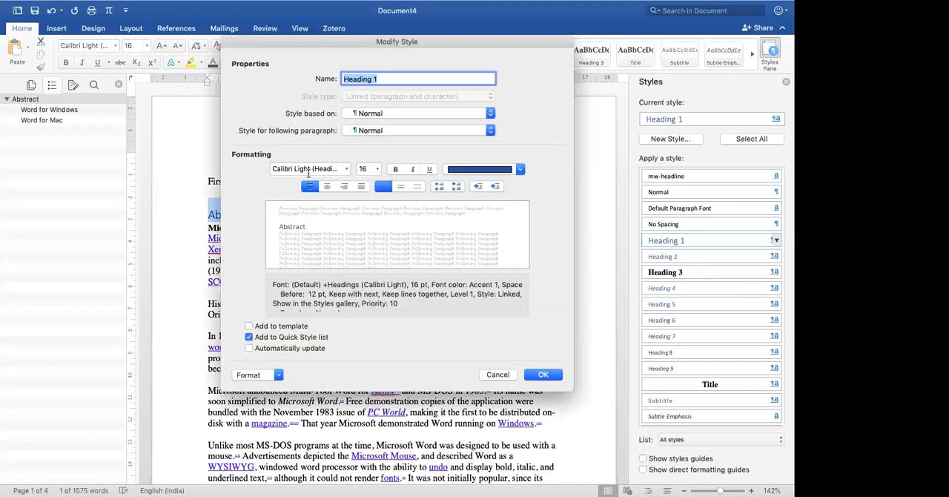
left_click(347, 170)
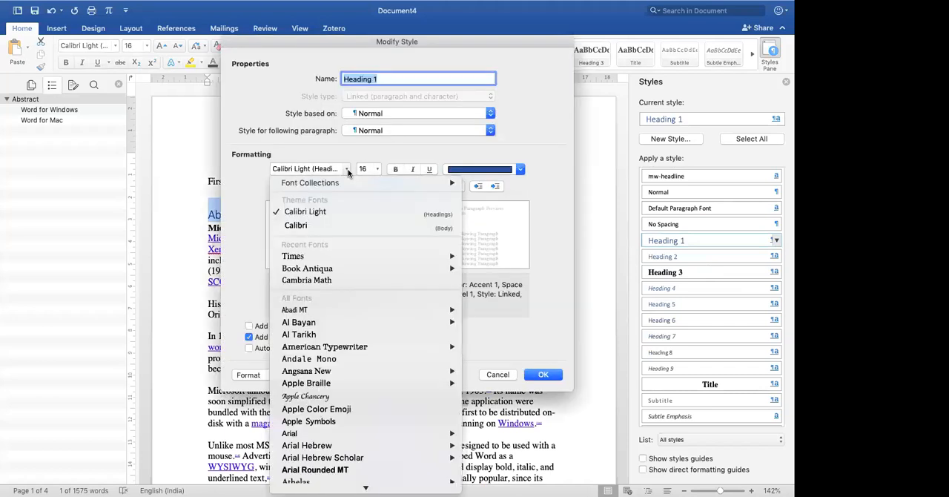
left_click(352, 250)
left_click(396, 169)
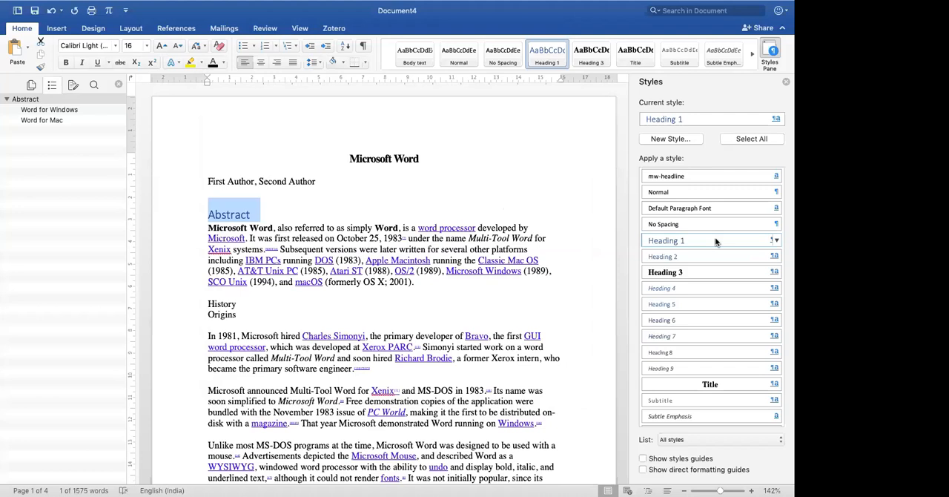
- Review the current formatting settings of the Heading 1 style, then accept them as they are
left_click(776, 240)
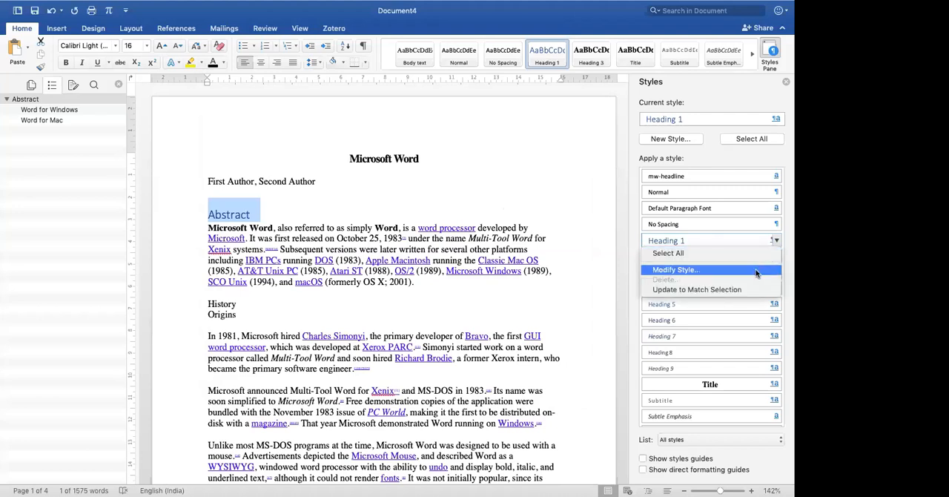
left_click(755, 271)
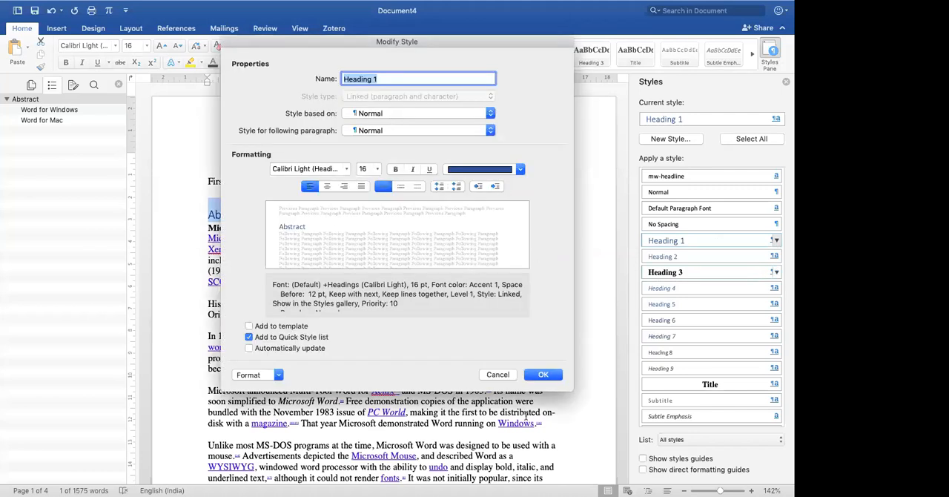
left_click(548, 380)
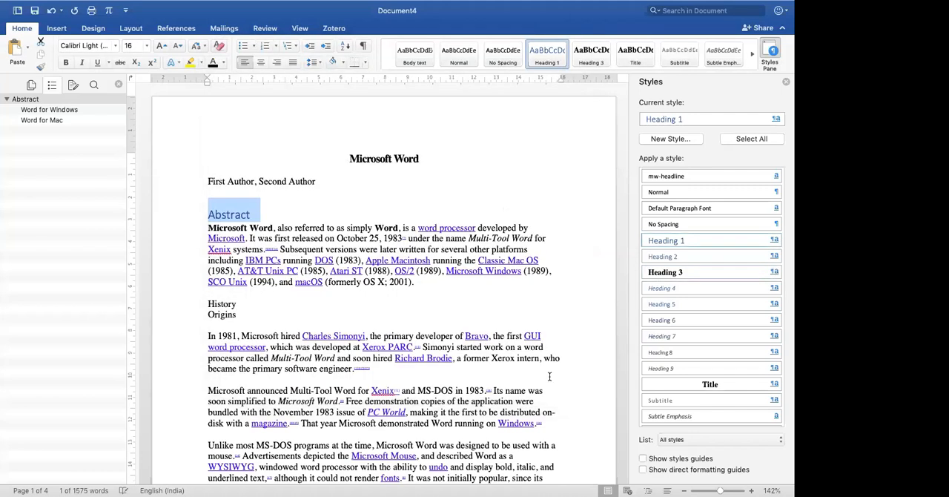
- Format the "Abstract" line as bold, black 12 pt Times and update the Heading 1 style to match it
left_click(284, 230)
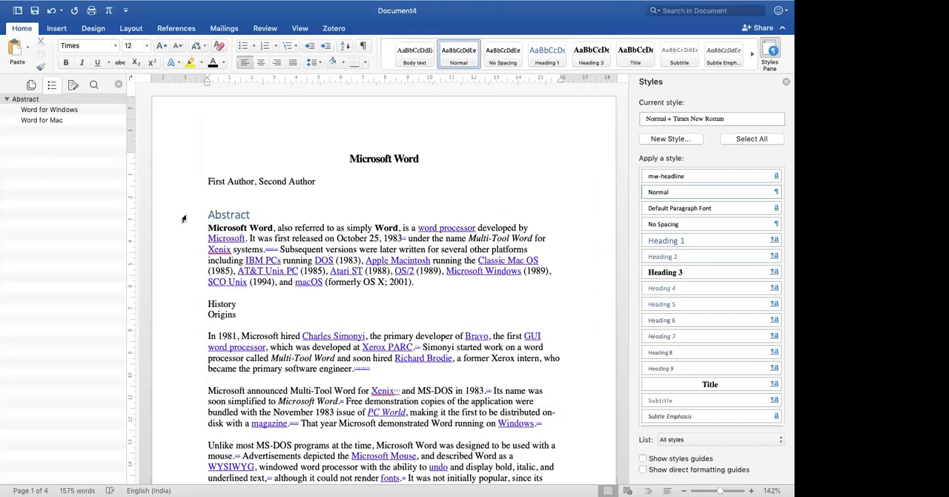
left_click(183, 219)
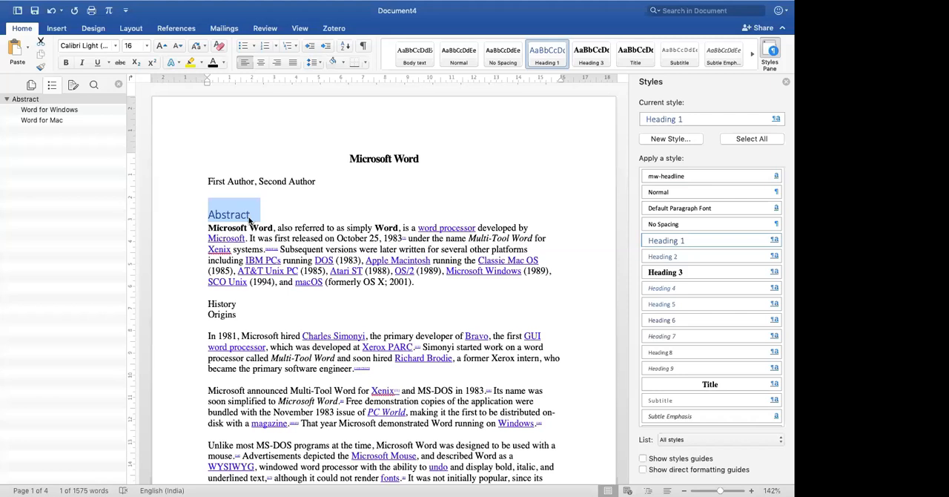
left_click(105, 46)
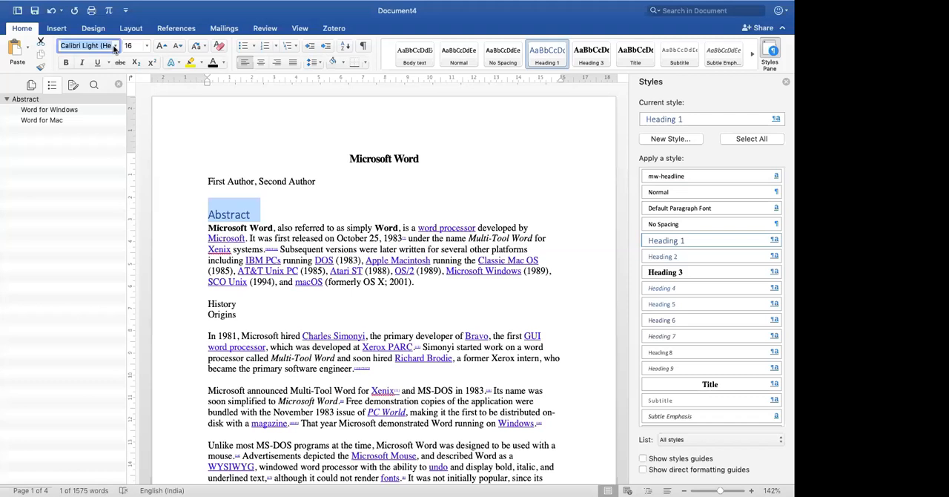
type("Times")
key("Tab")
type("12")
key("Return")
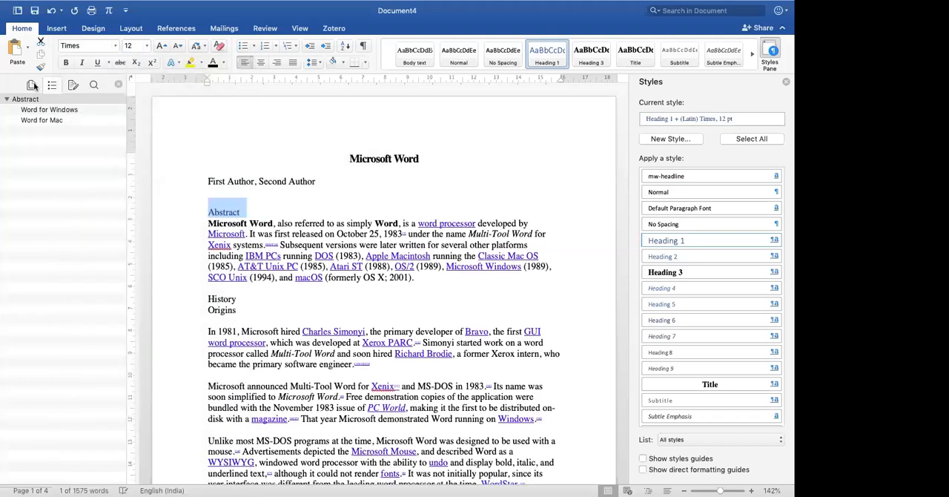
left_click(66, 63)
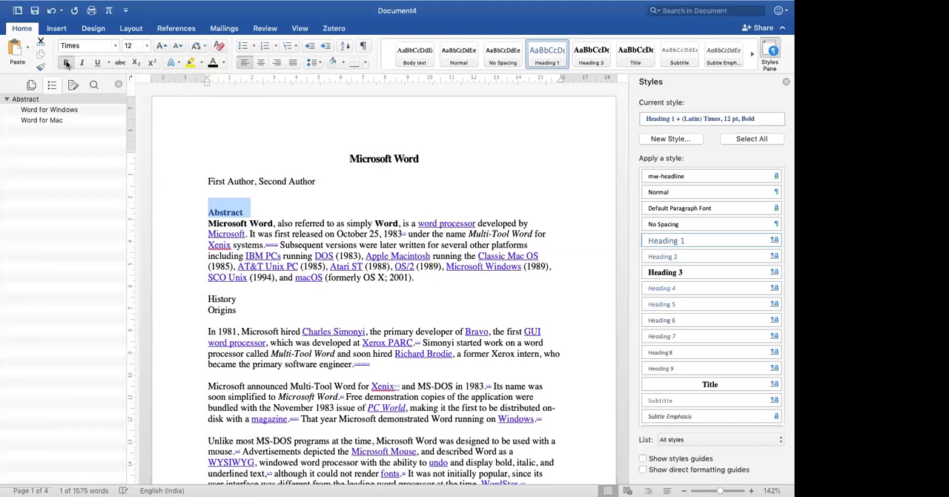
left_click(213, 62)
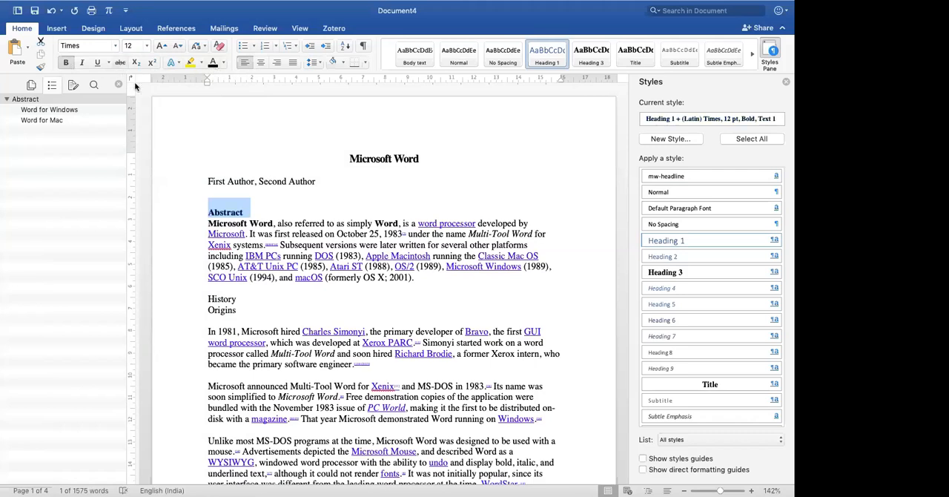
left_click(775, 240)
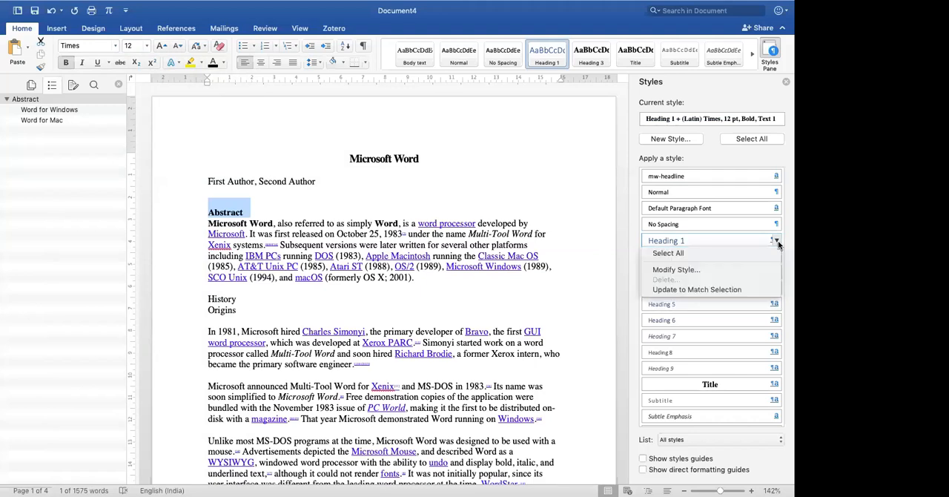
left_click(752, 289)
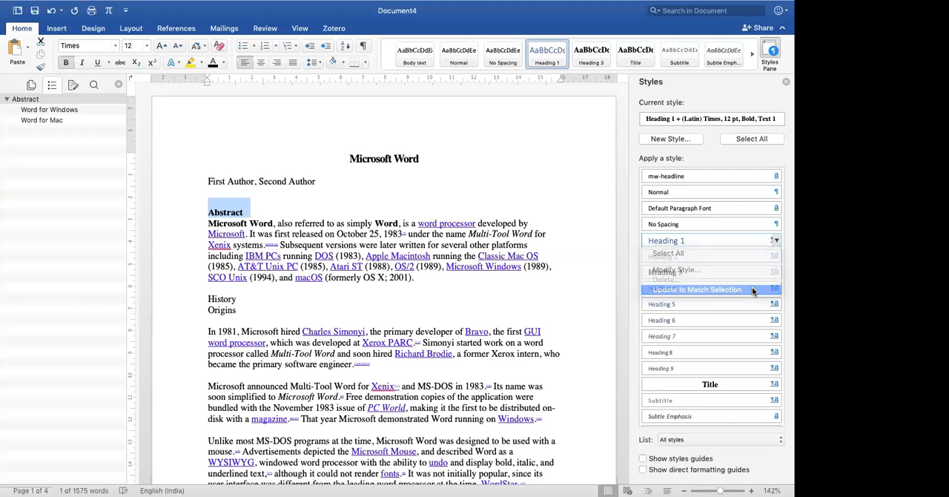
- Check the font, size, weight and colour stored in the Heading 1 style's definition
left_click(218, 212)
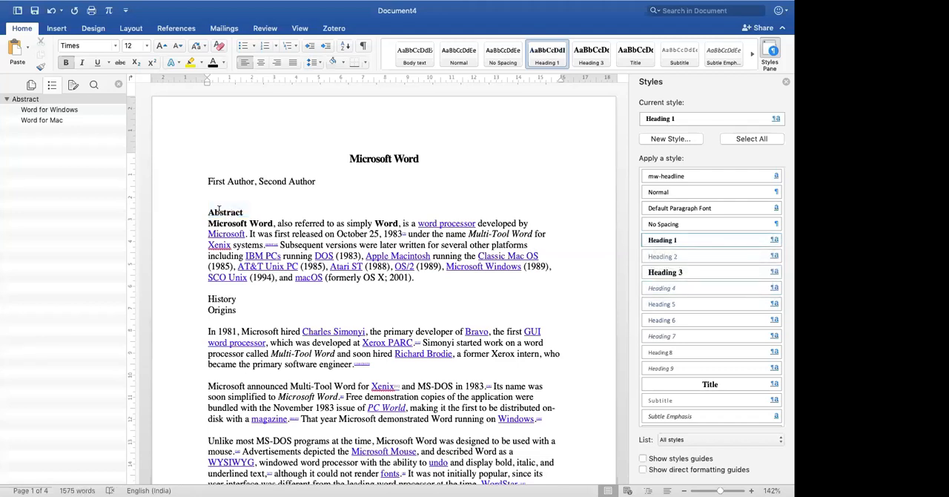
left_click(776, 241)
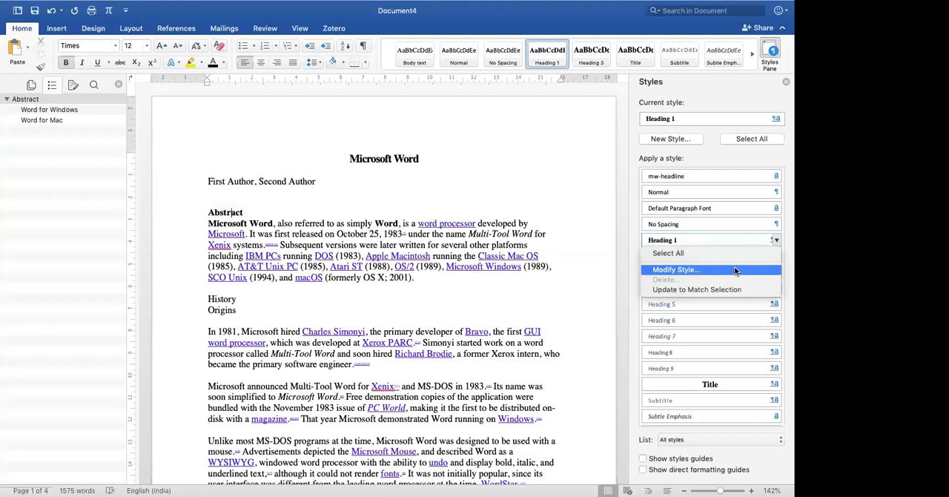
left_click(733, 269)
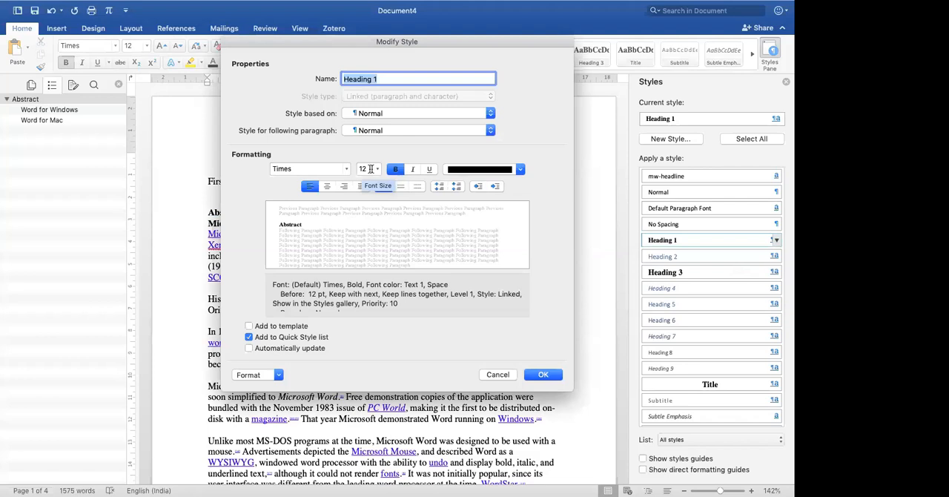
left_click(543, 374)
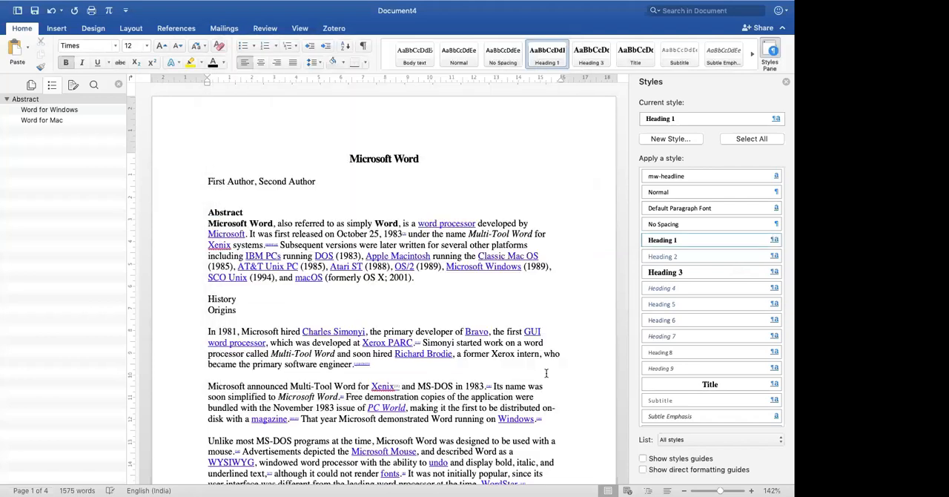
- Update the Heading 1 style once more to match the "Abstract" line
left_click(776, 241)
left_click(464, 222)
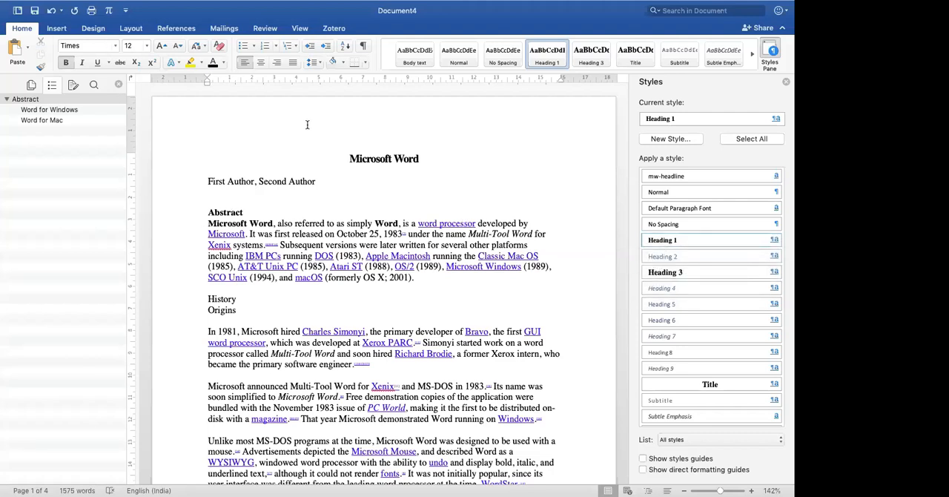
left_click(776, 241)
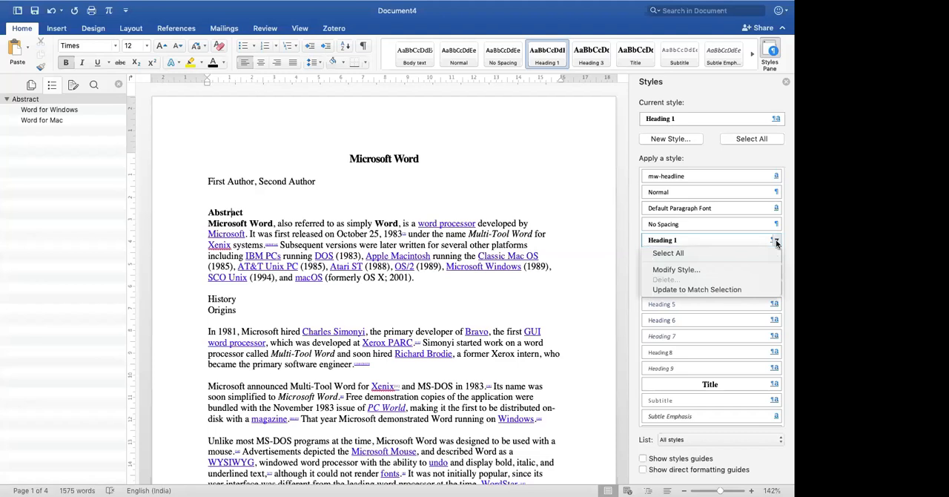
left_click(751, 291)
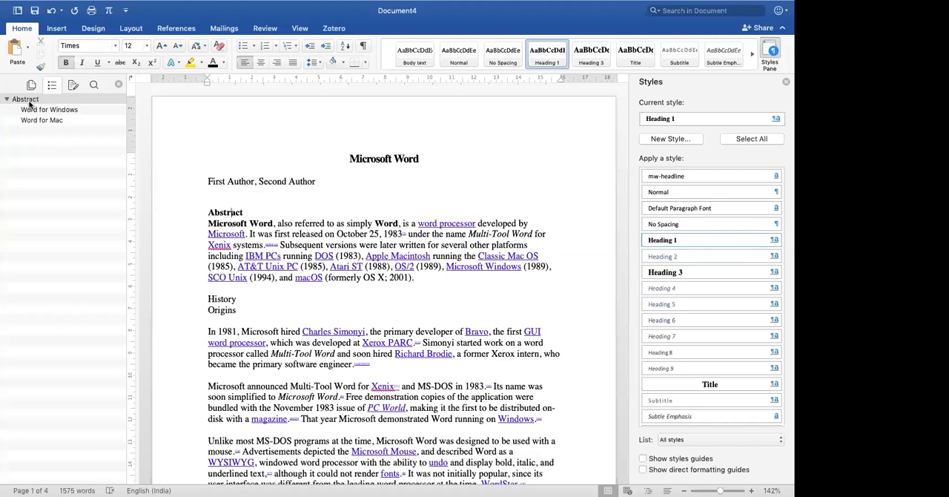
- Apply the Heading 1 style to the "History" line below the abstract
left_click(204, 294)
left_click(690, 240)
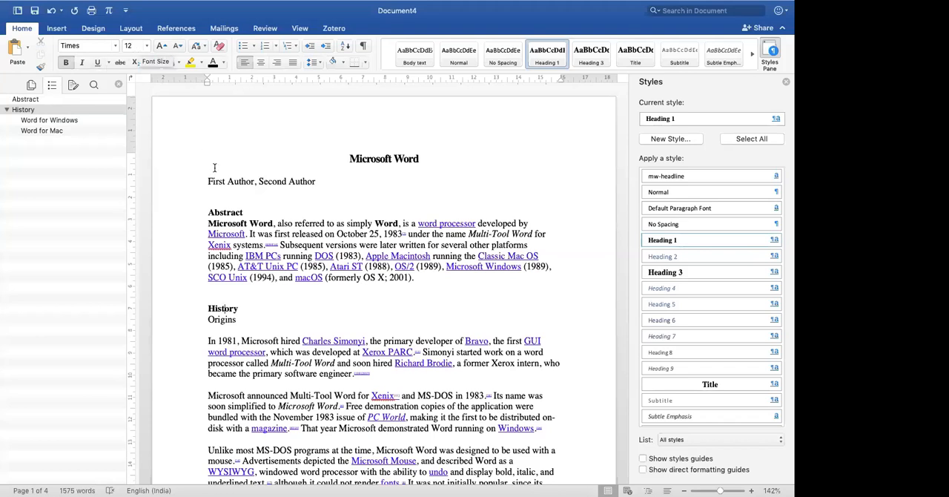
- Format the "Origins" line under History as bold, italic and left-aligned, and update the Heading 2 style to match it
scroll(214, 167, "down", 3)
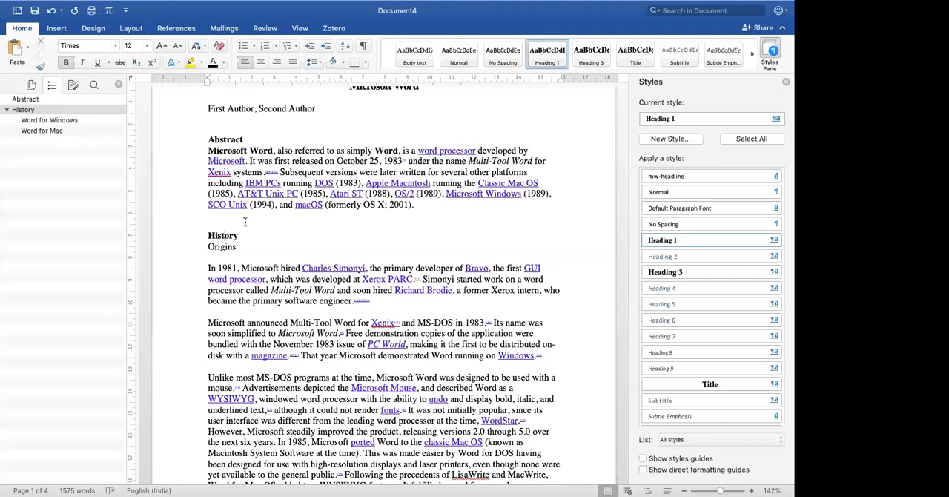
scroll(223, 240, "down", 1)
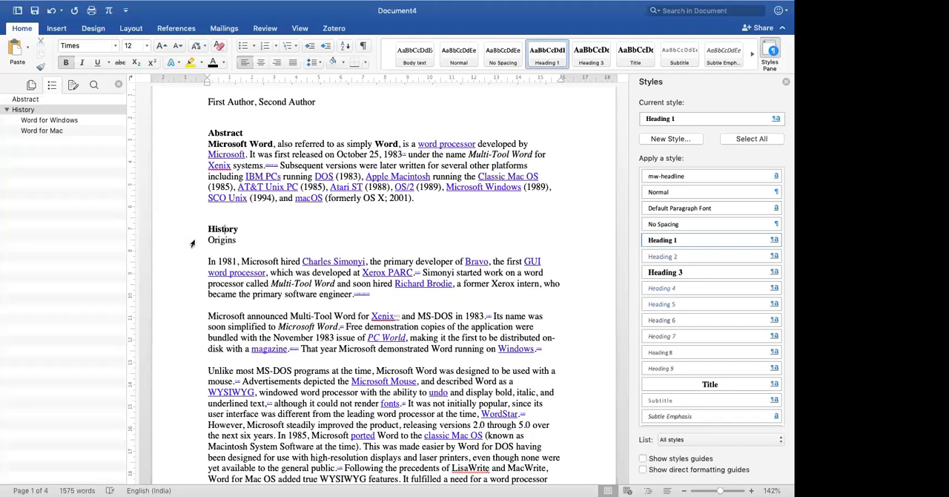
left_click(191, 241)
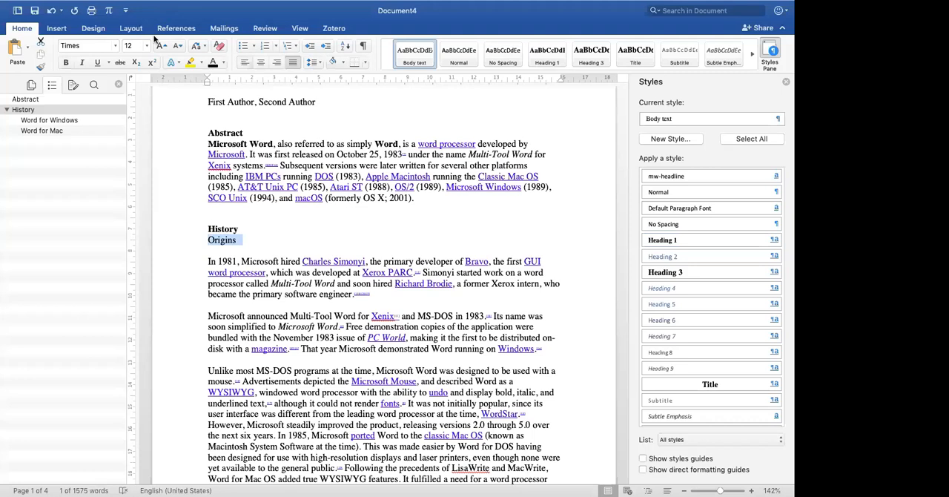
left_click(65, 63)
left_click(82, 63)
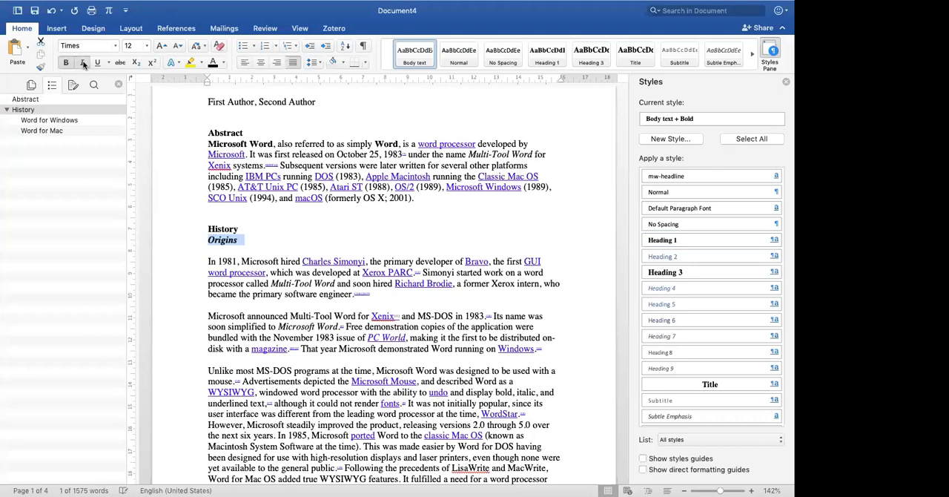
left_click(241, 64)
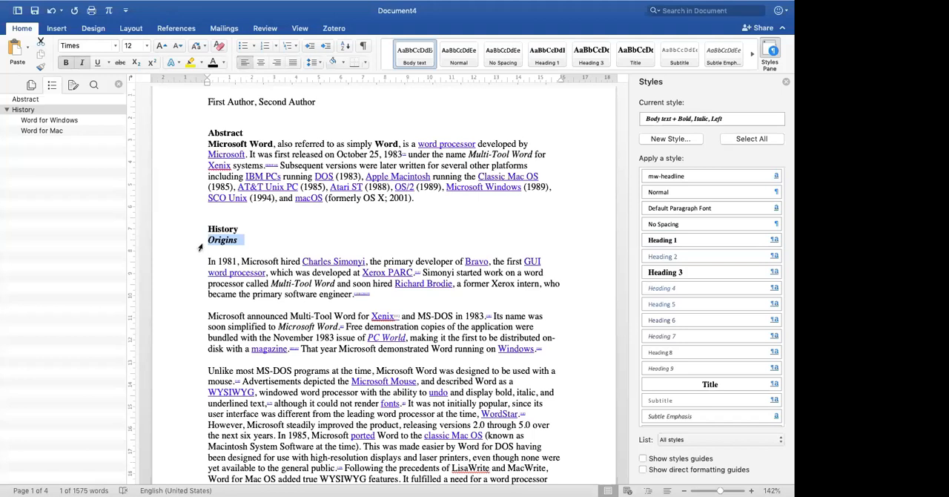
left_click(776, 257)
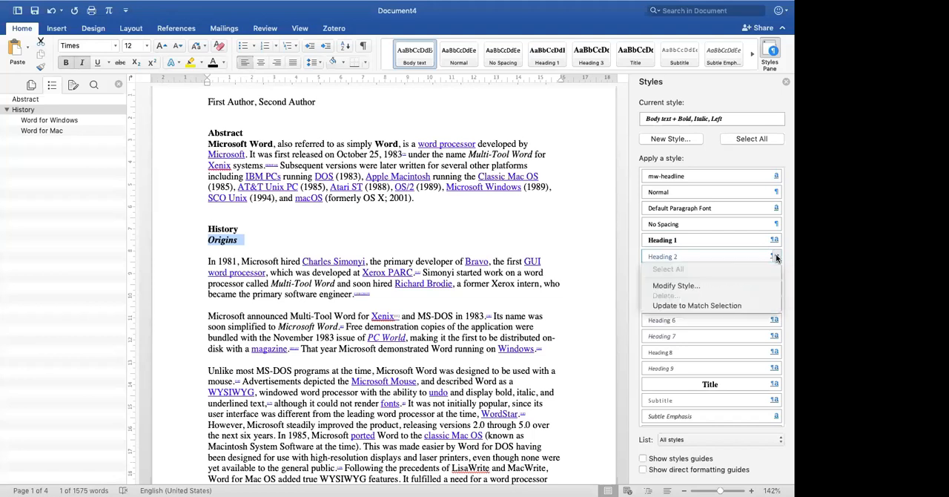
left_click(733, 309)
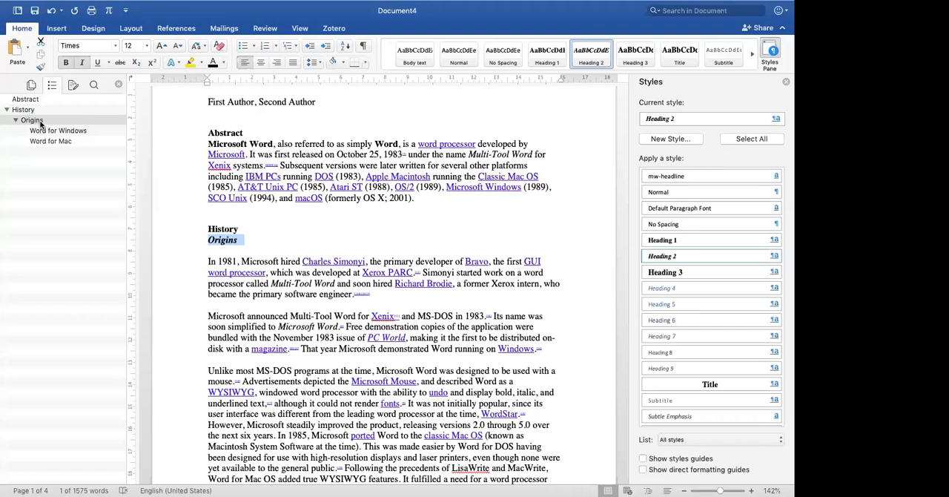
- Clear all formatting from the "Word for Windows" line and apply the Heading 2 style to it
scroll(230, 216, "down", 2)
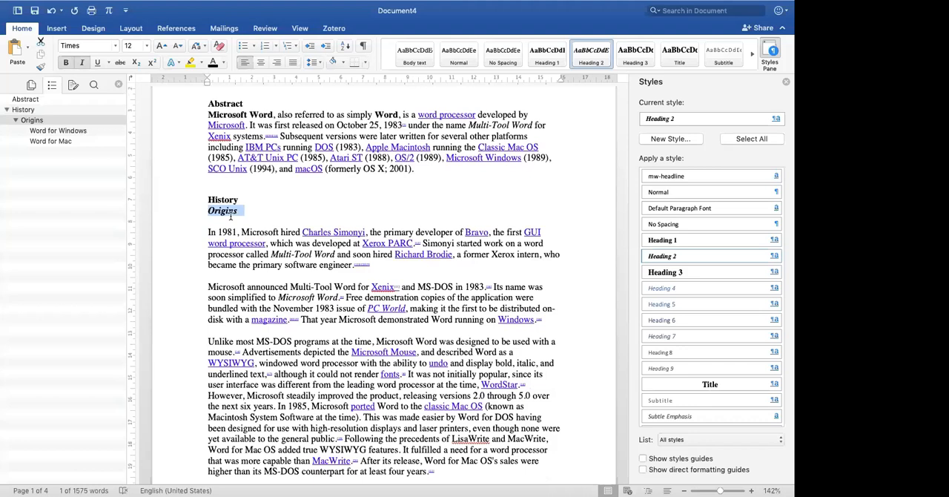
scroll(230, 216, "down", 10)
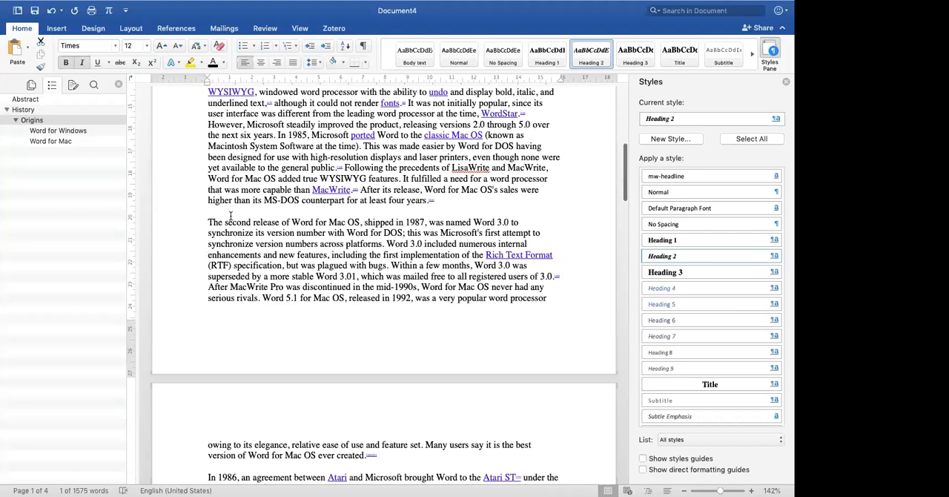
scroll(229, 216, "down", 20)
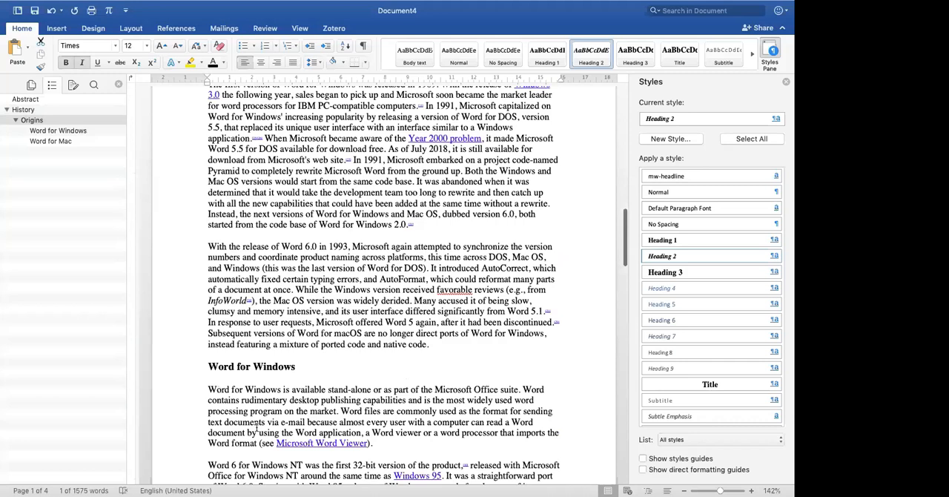
left_click(273, 364)
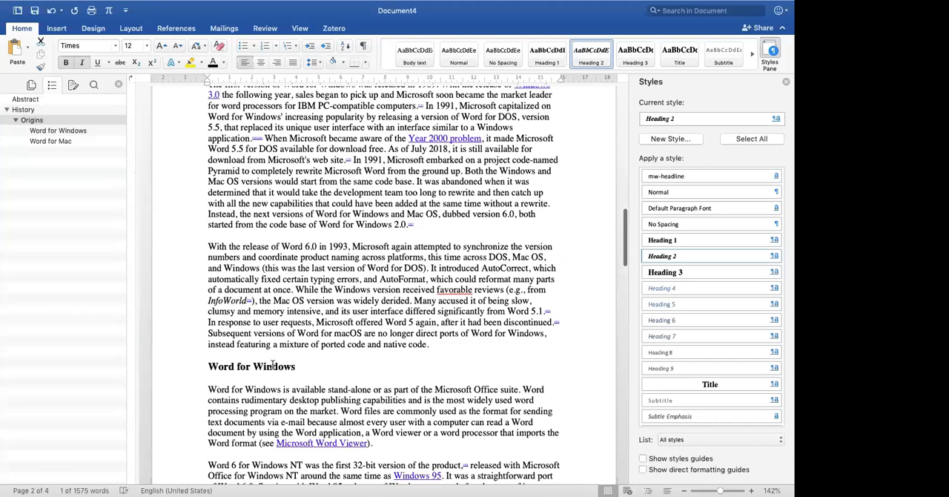
left_click(272, 366)
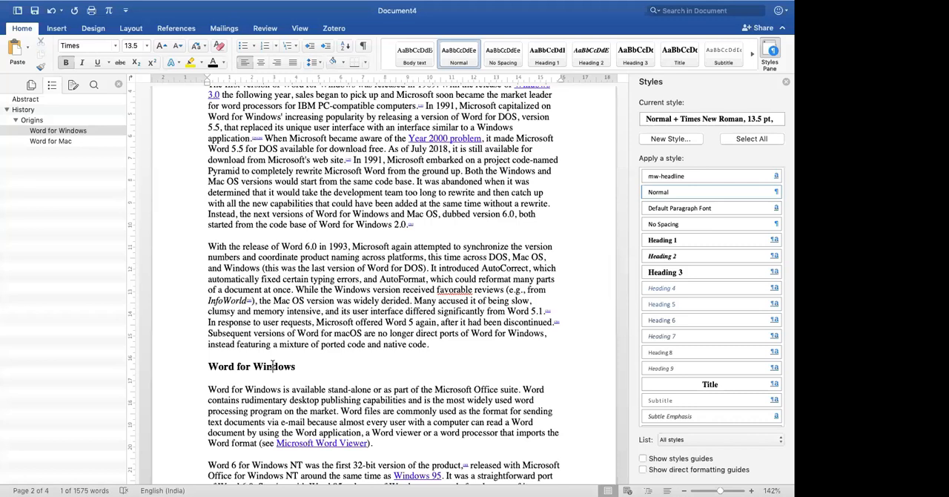
triple_click(273, 365)
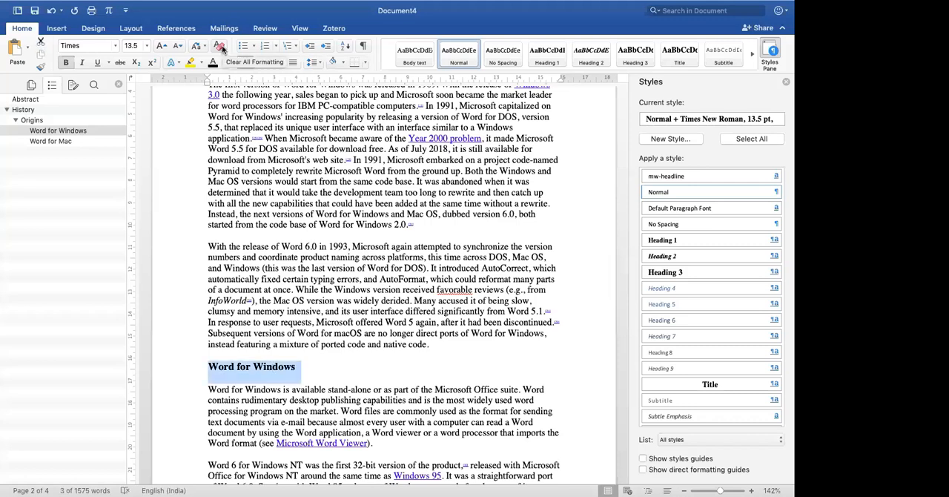
left_click(219, 46)
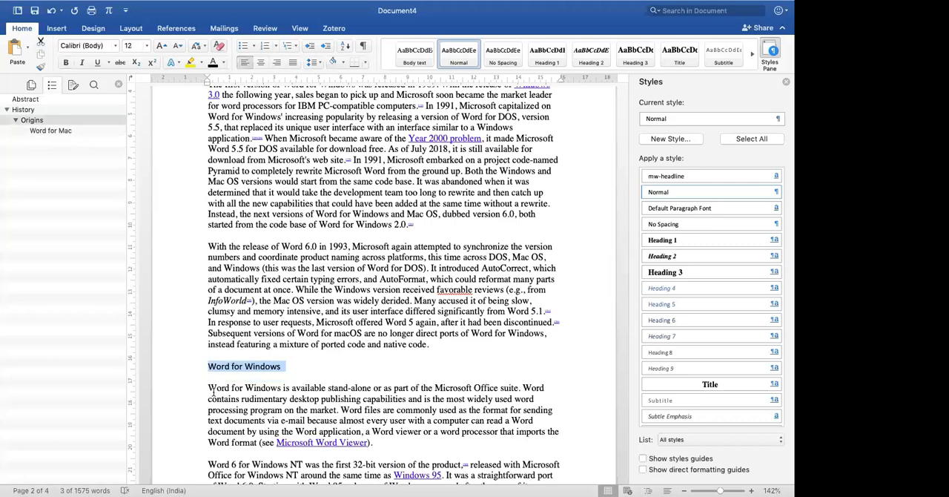
left_click(681, 259)
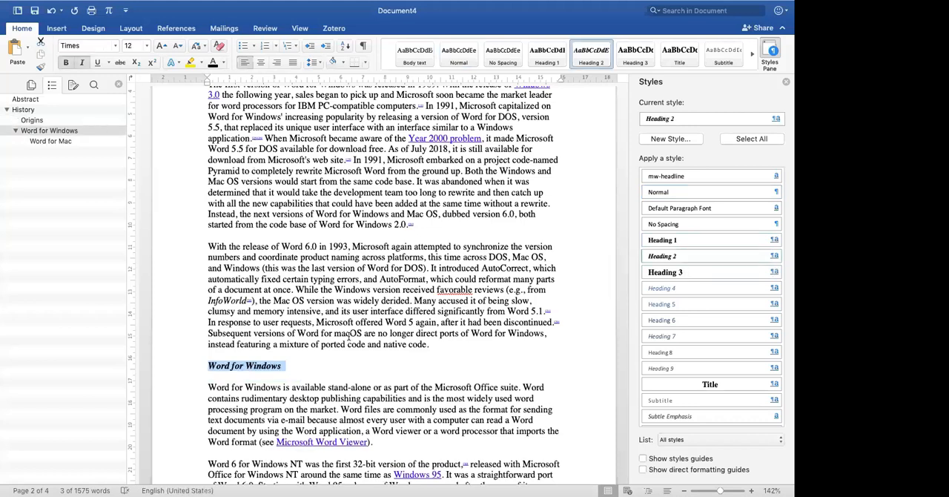
- Apply the Heading 2 style to the "Word for Mac" line, and collapse and re-expand History in the document outline
scroll(347, 335, "down", 1)
scroll(347, 335, "down", 5)
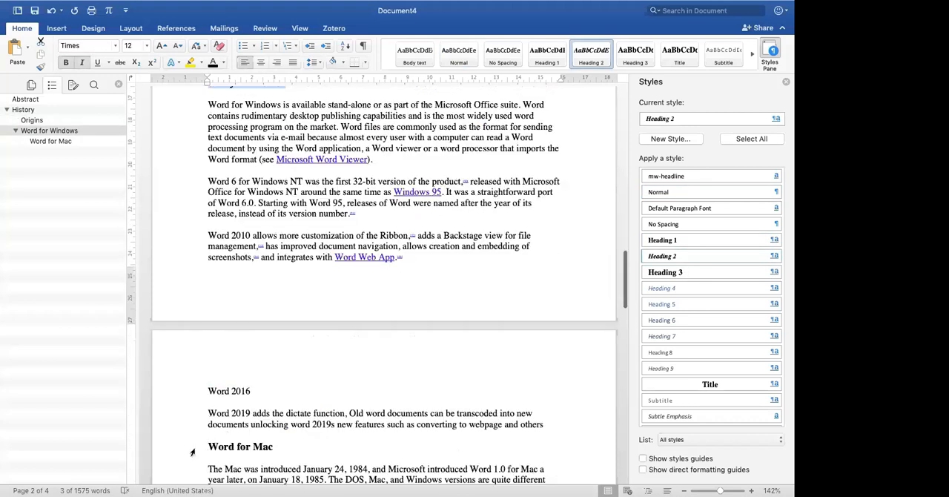
left_click(193, 451)
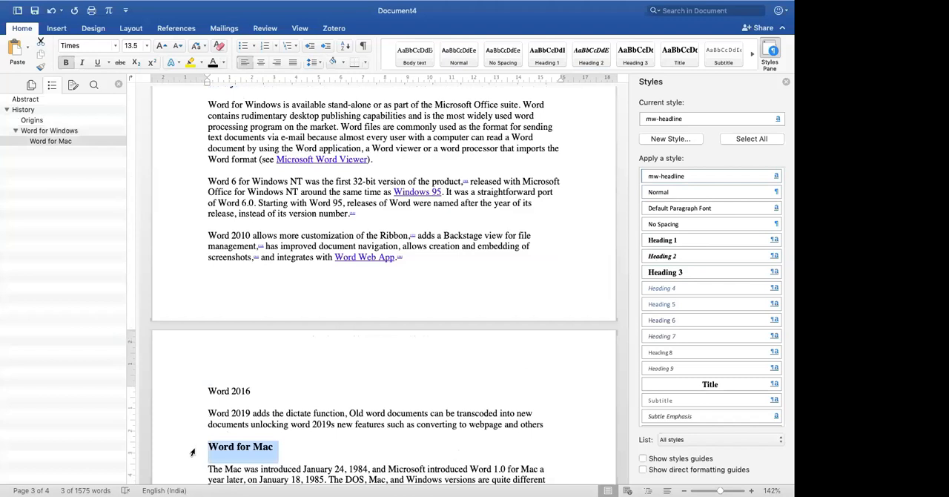
left_click(676, 257)
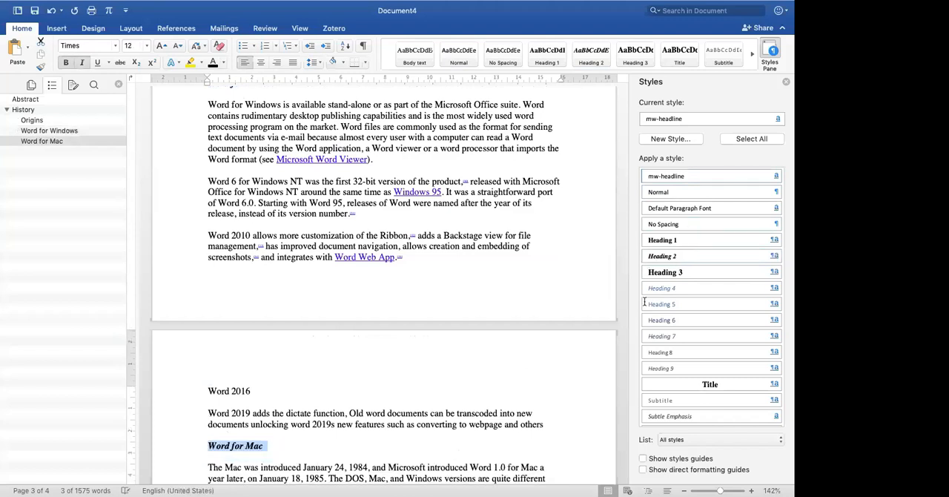
left_click(8, 110)
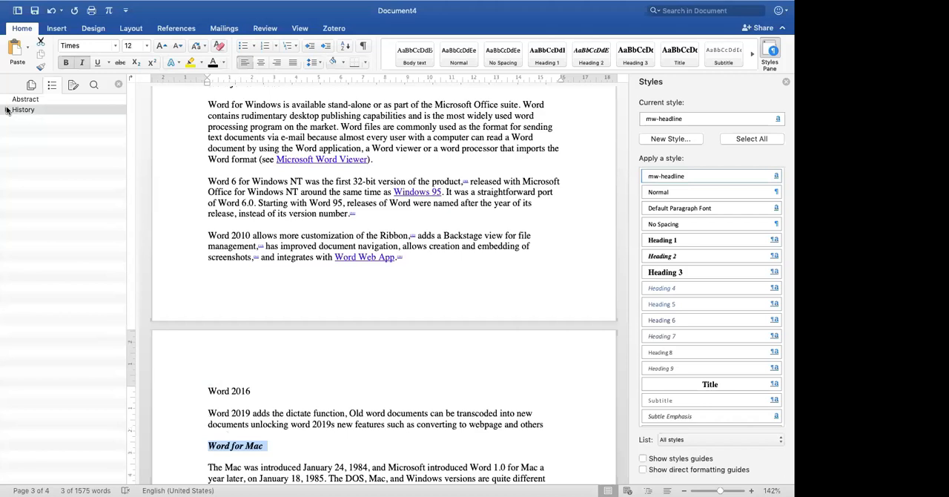
left_click(7, 109)
- Add a "Subsubheading" line below the Word for Mac paragraph, make it italic, and update the Heading 3 style to match it
scroll(330, 293, "down", 3)
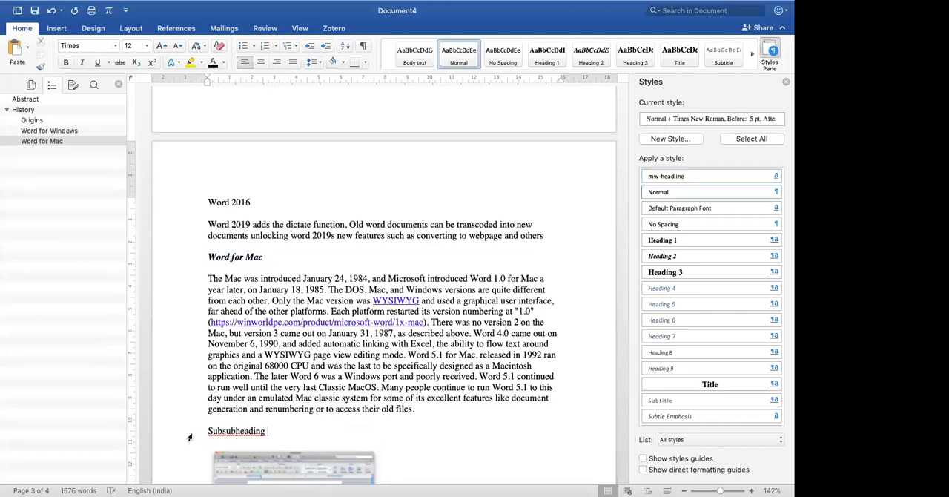
left_click(186, 437)
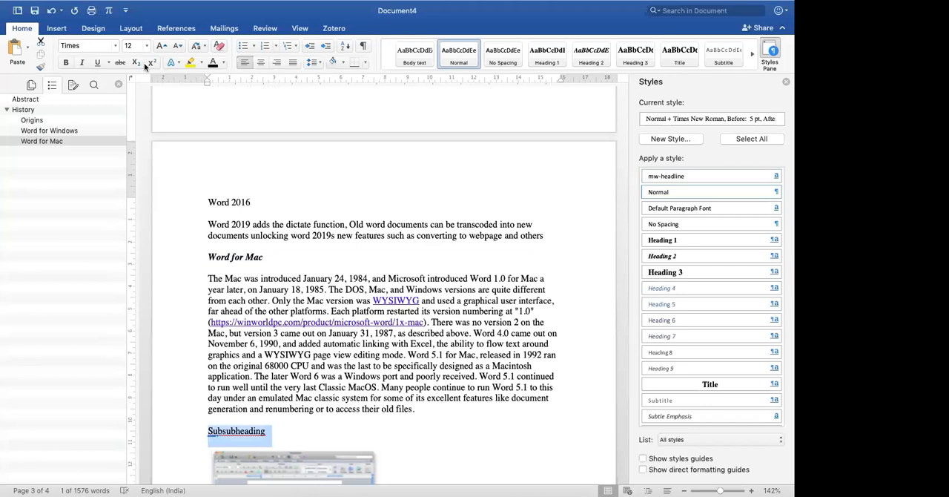
left_click(84, 62)
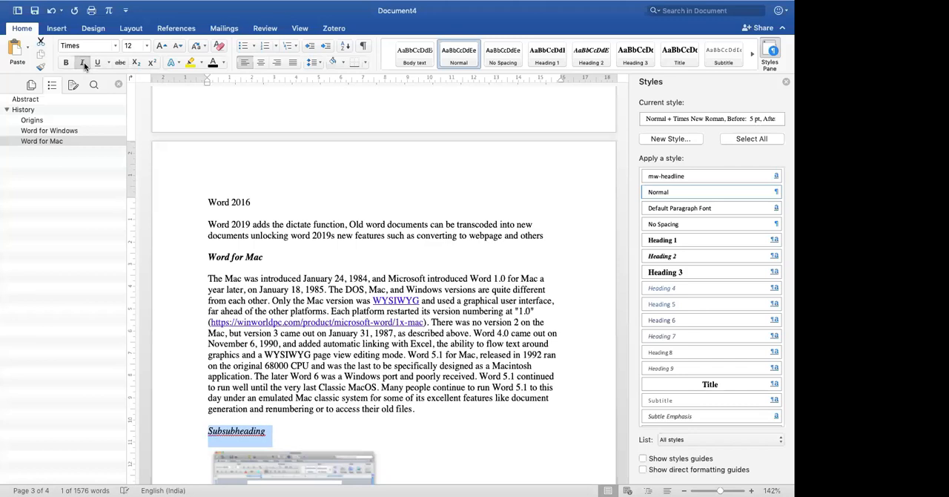
left_click(774, 272)
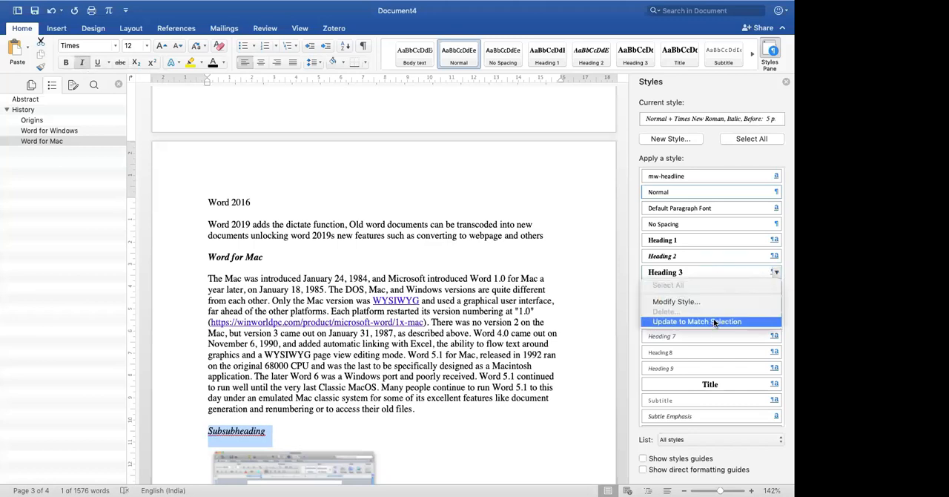
left_click(713, 321)
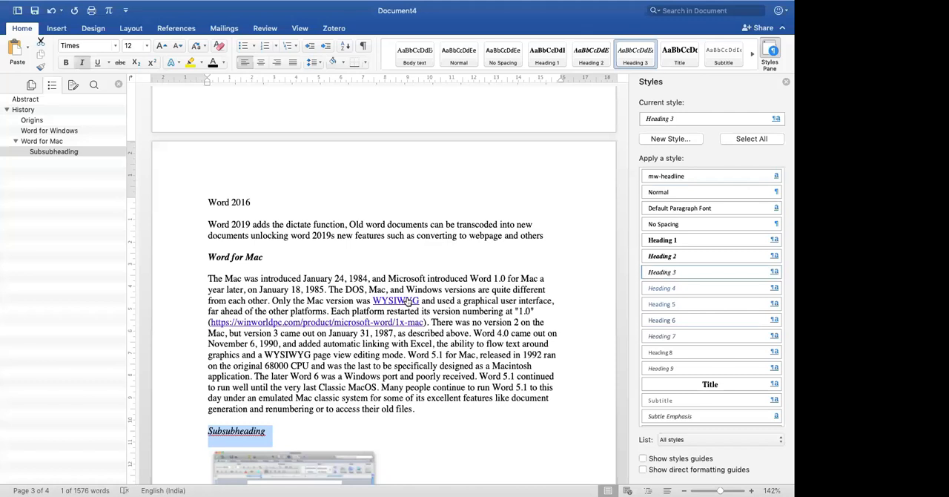
scroll(407, 300, "up", 5)
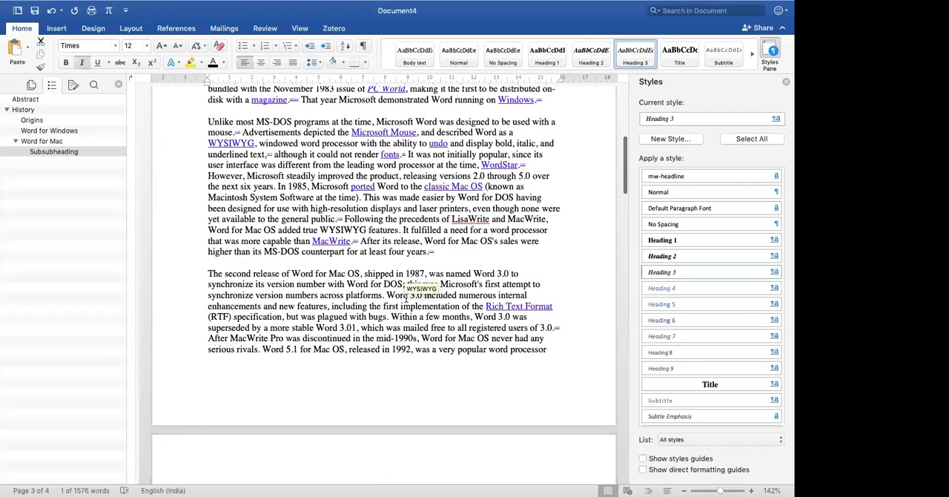
scroll(415, 296, "up", 3)
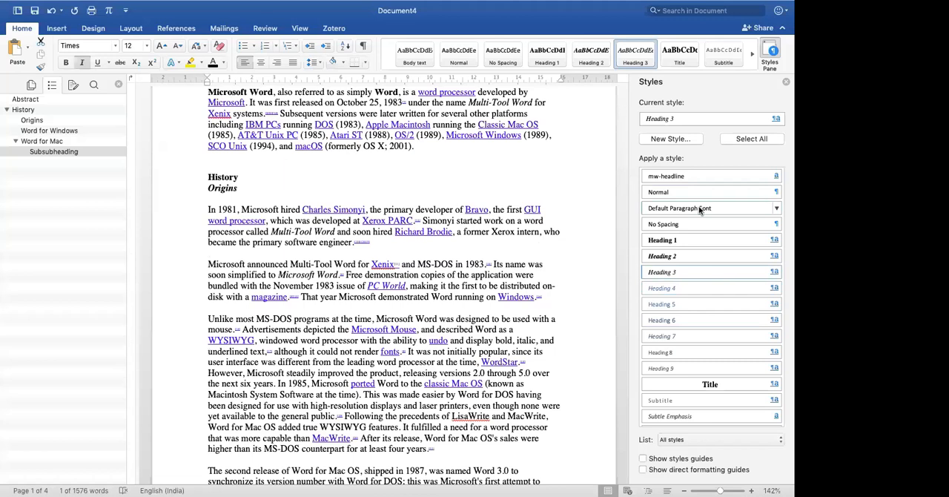
scroll(691, 212, "up", 1)
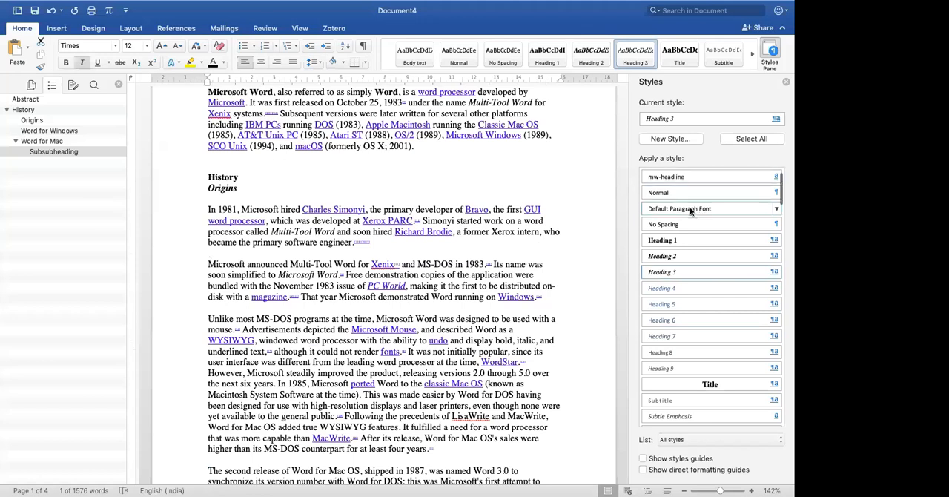
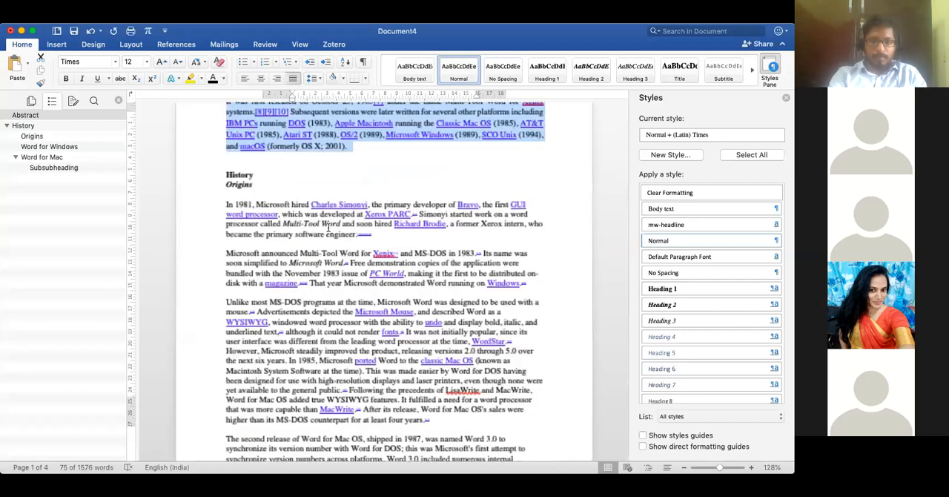
scroll(329, 228, "up", 1)
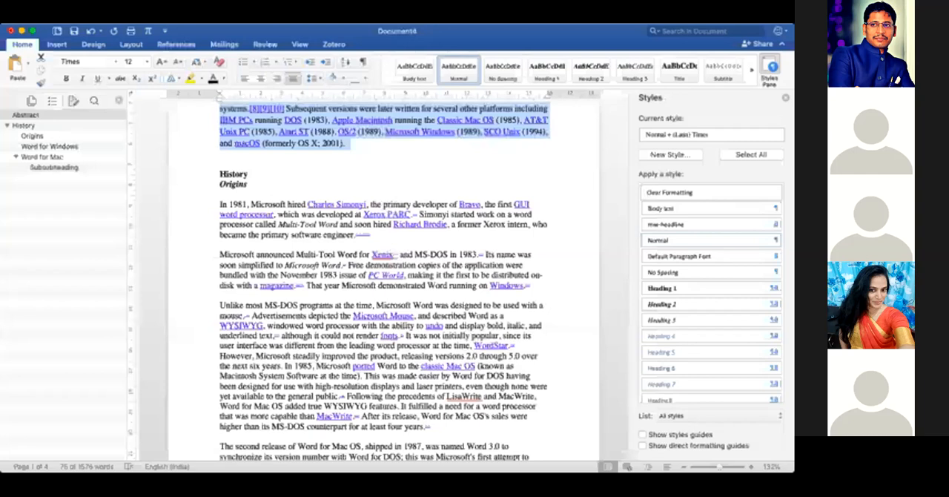
- Remove the hyperlinks from "Classic Mac OS" and "Microsoft Windows" in the Abstract, and clear the whole paragraph's formatting
left_click(438, 166)
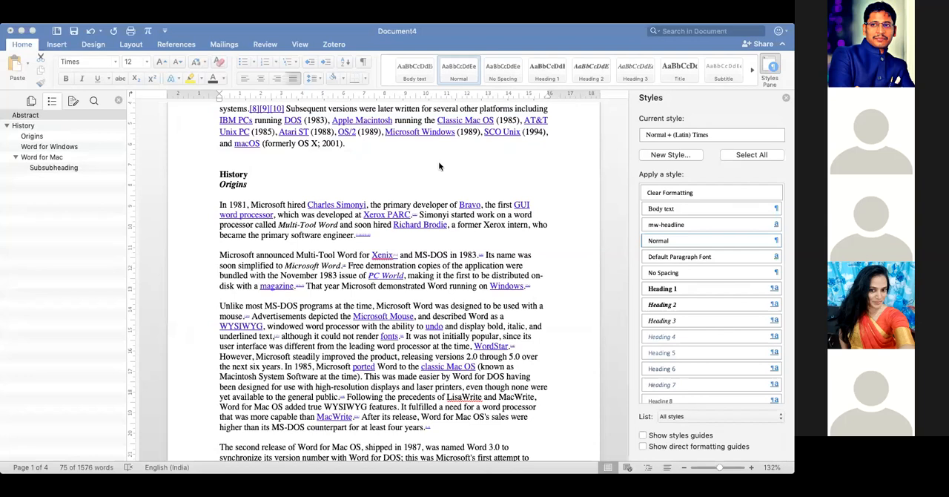
scroll(471, 272, "up", 3)
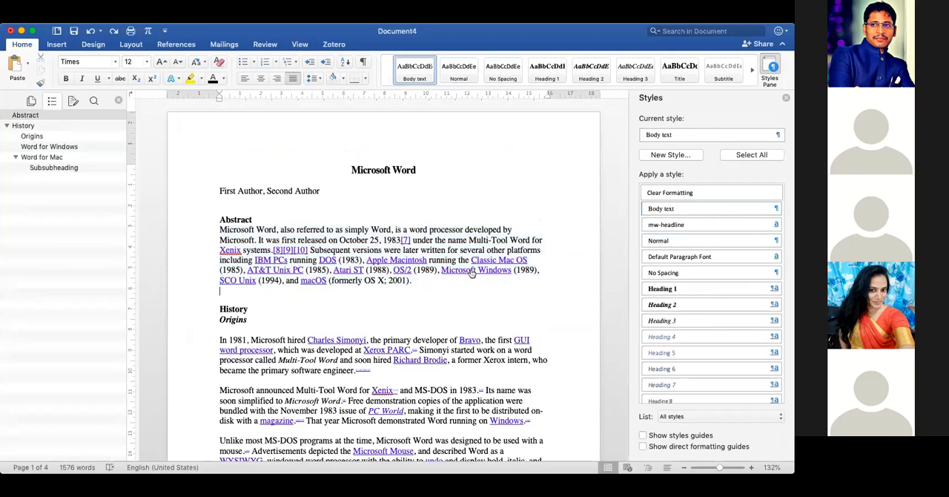
left_click(471, 273)
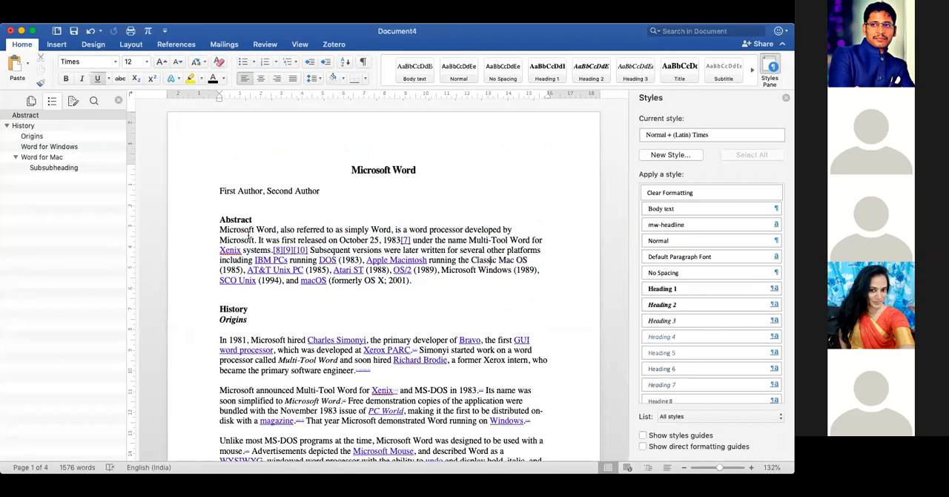
left_click_drag(201, 230, 201, 280)
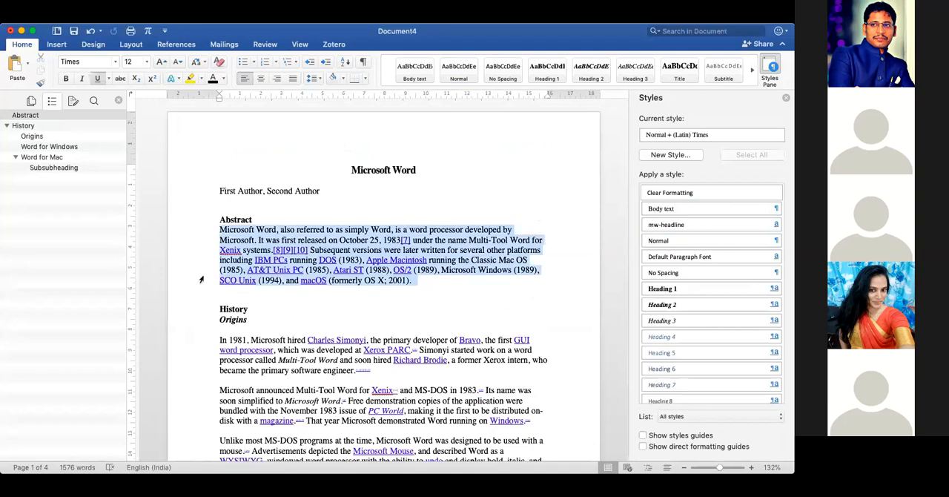
left_click(220, 63)
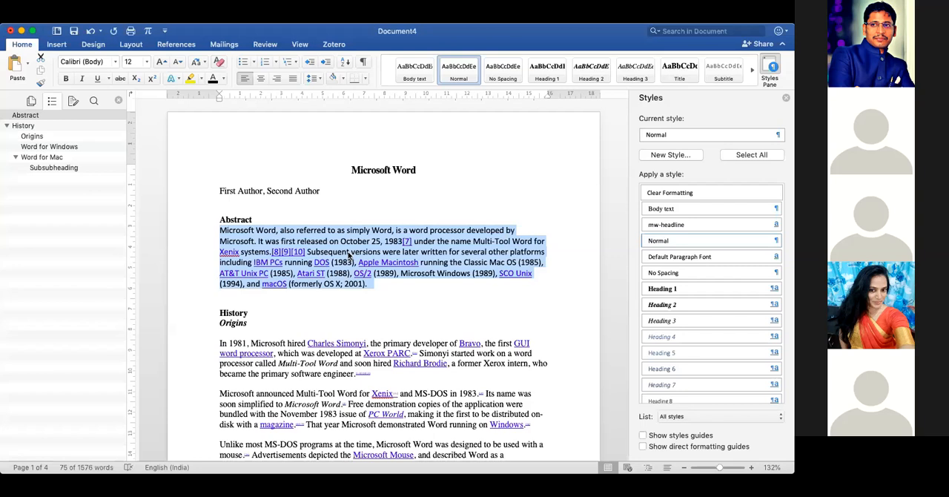
- Set the Abstract paragraph's font to Times, justify it and increase its line spacing
left_click(88, 62)
type("Times")
key("Tab")
left_click(294, 79)
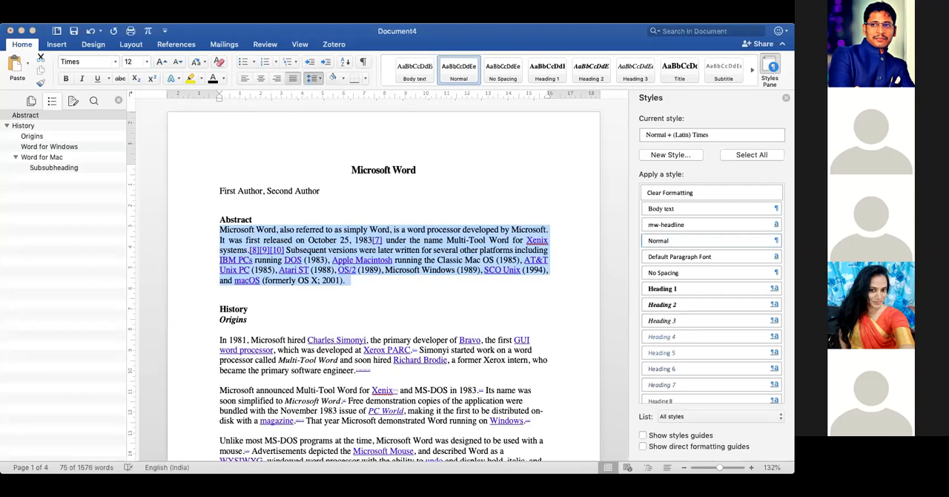
left_click(332, 110)
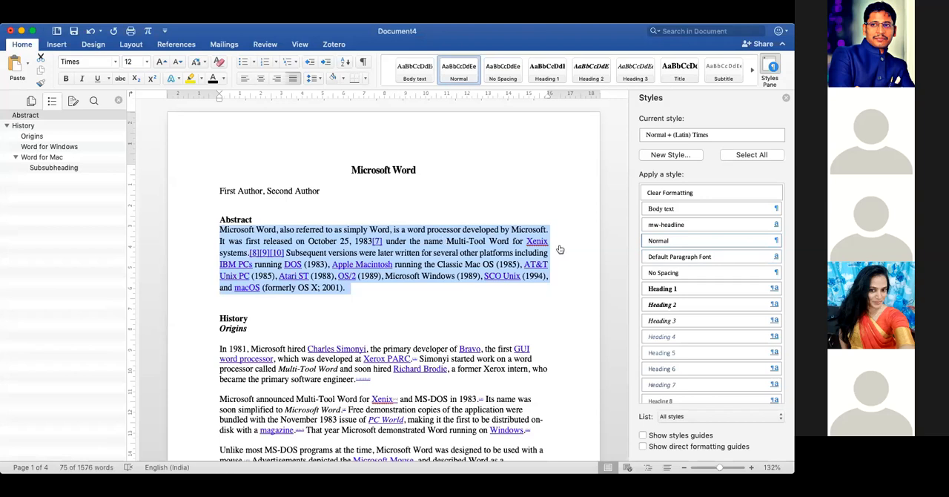
- Create a new paragraph style named "Body text 1" from the formatted Abstract paragraph and apply it to that paragraph
scroll(675, 316, "down", 10)
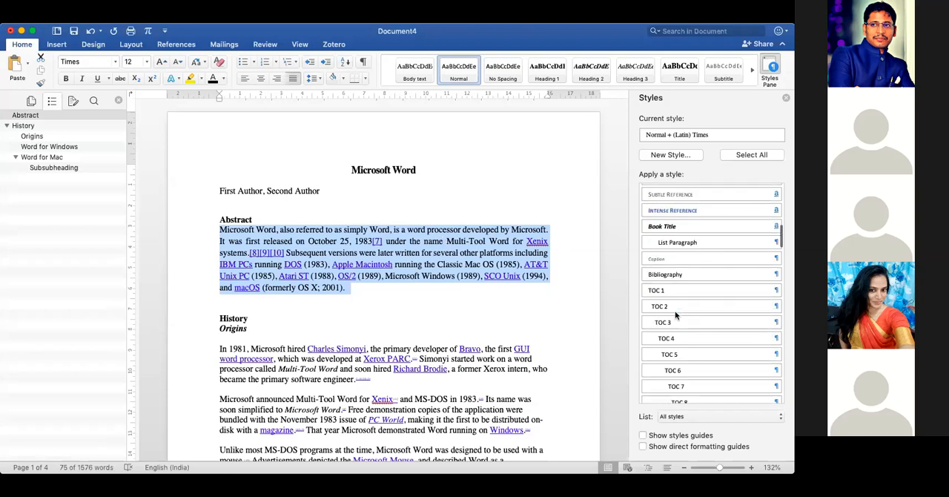
scroll(675, 314, "down", 10)
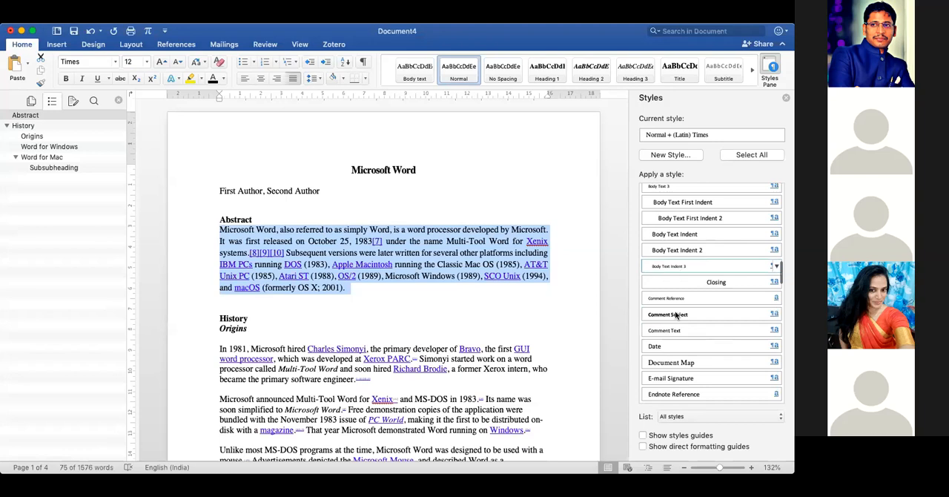
scroll(675, 316, "down", 15)
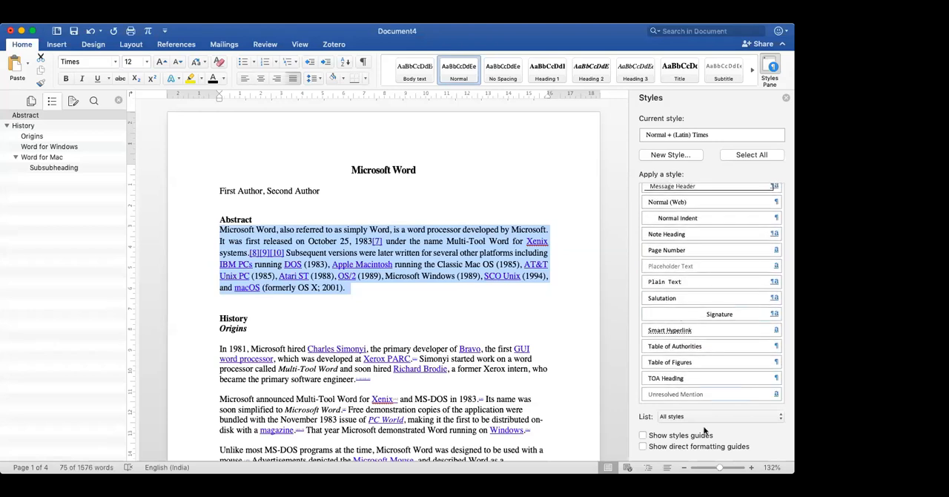
scroll(716, 254, "up", 15)
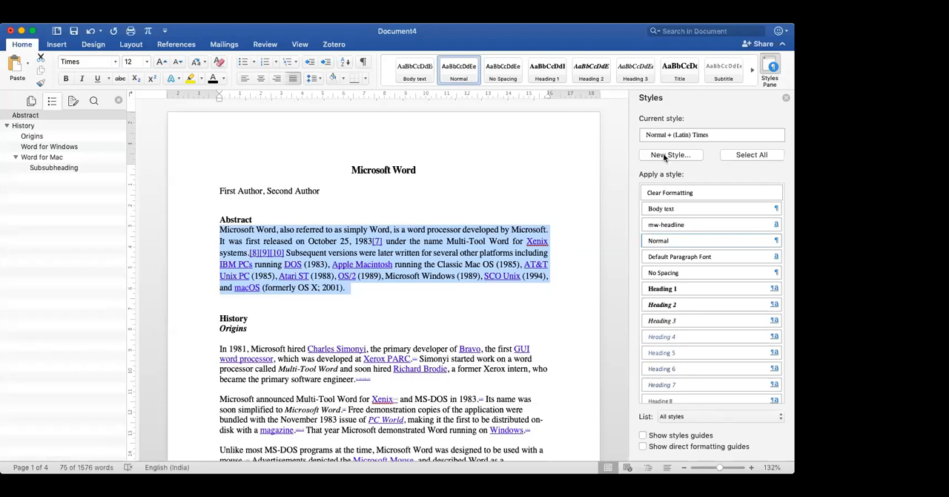
left_click(665, 156)
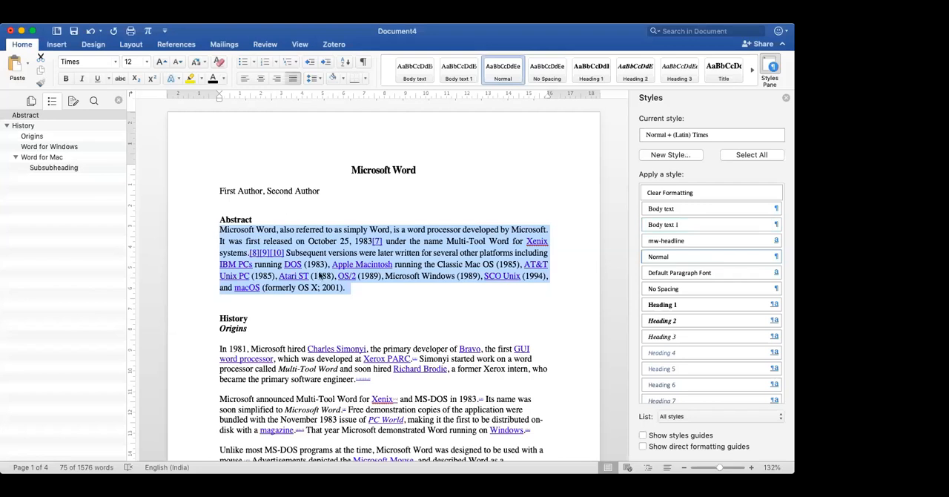
mouse_move(687, 229)
left_click(687, 225)
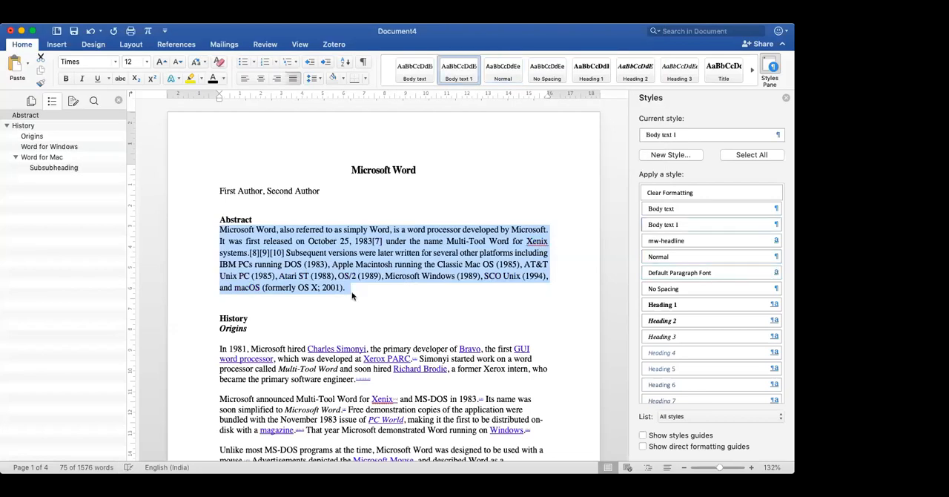
- Apply the Body text 1 style to the first two paragraphs under Origins
scroll(437, 253, "down", 3)
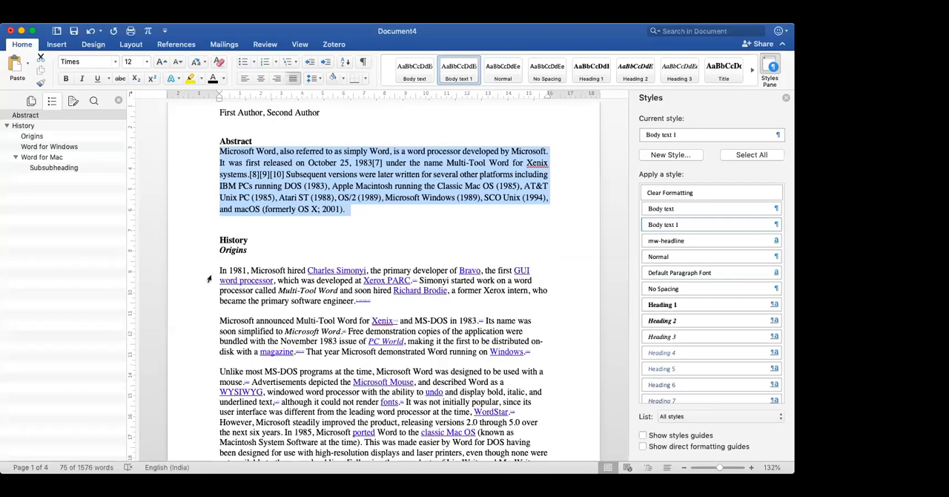
left_click_drag(210, 269, 207, 307)
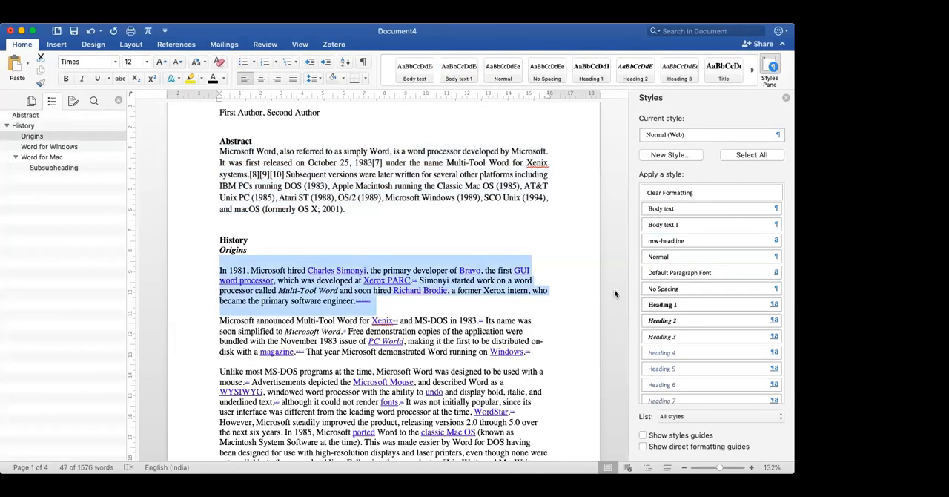
left_click(668, 224)
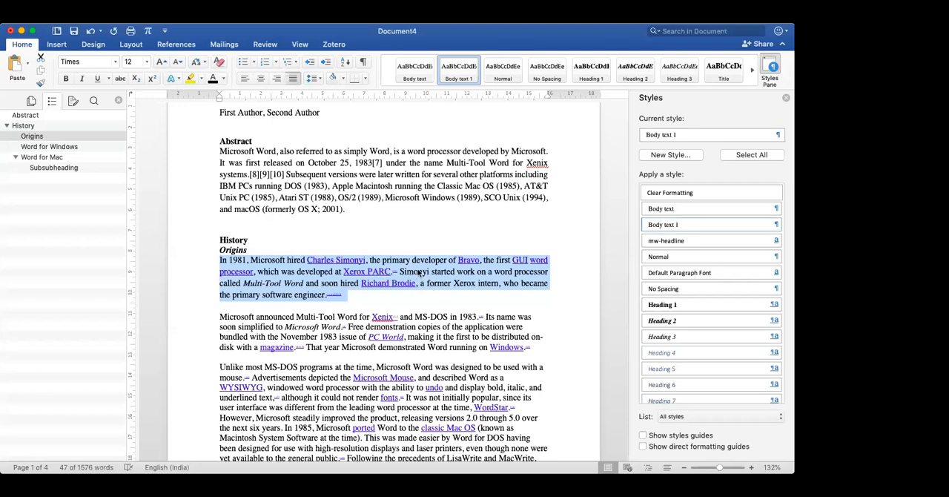
scroll(419, 273, "down", 1)
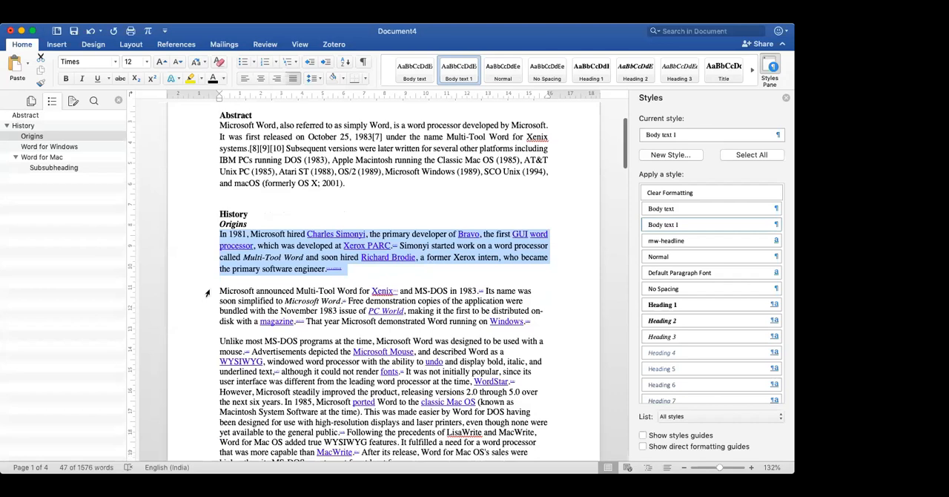
double_click(207, 293)
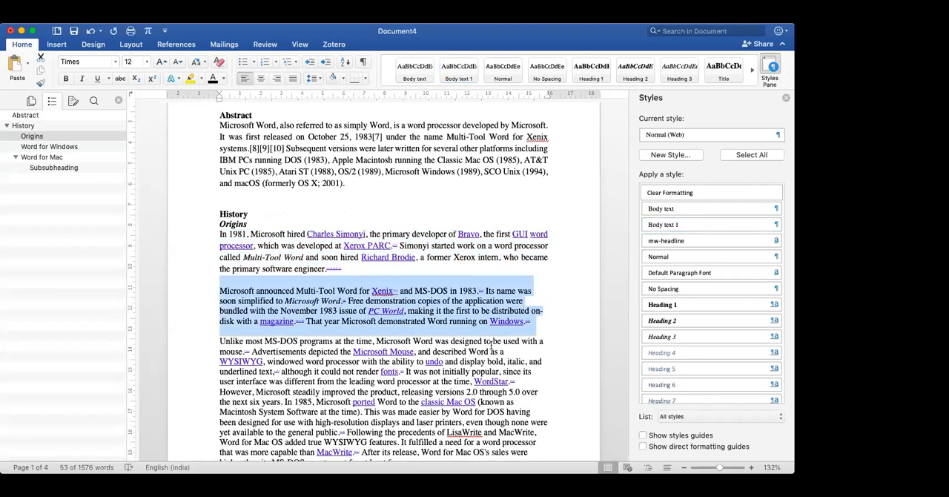
left_click(679, 224)
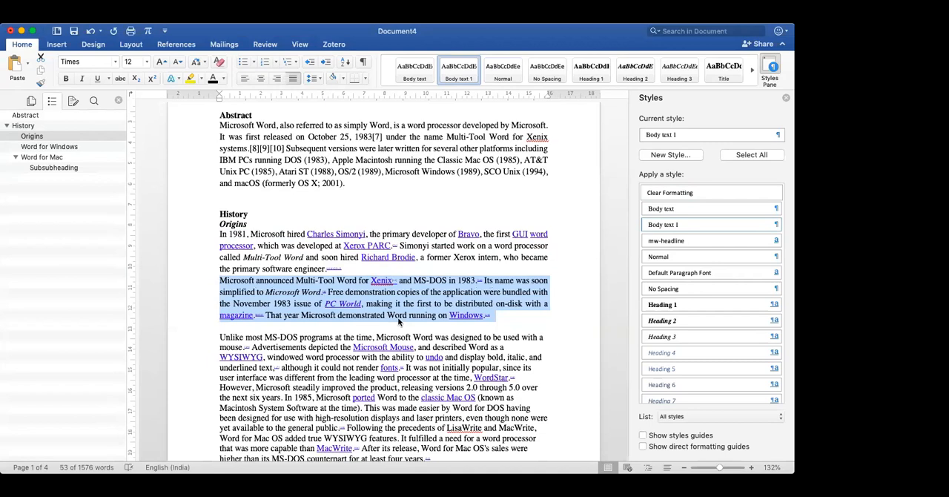
- Apply the Body text 1 style to the third and fourth Origins paragraphs, on MS-DOS Word and the second Mac release
scroll(397, 317, "down", 1)
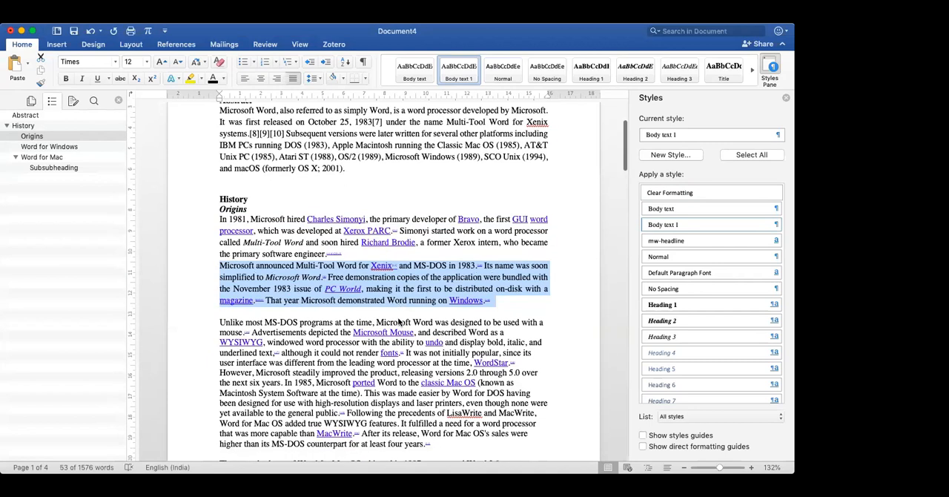
scroll(399, 321, "down", 5)
left_click_drag(210, 237, 207, 363)
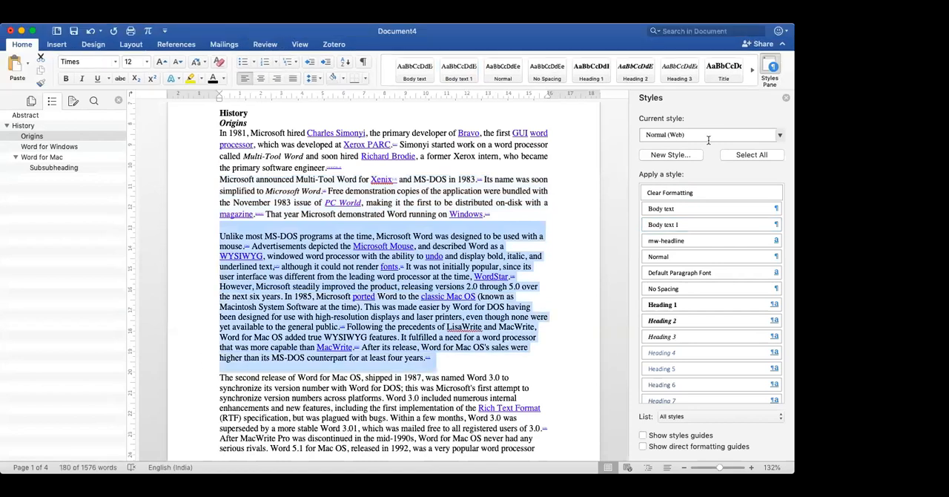
left_click(687, 224)
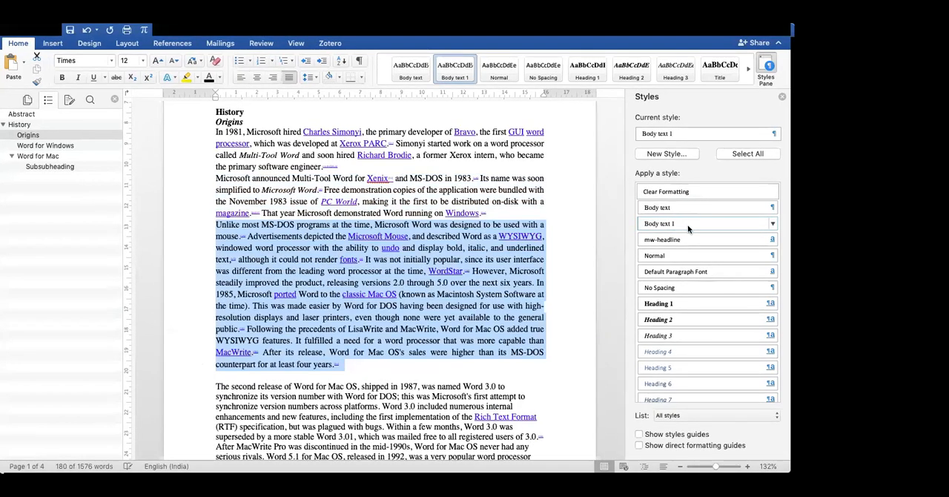
scroll(441, 238, "down", 4)
scroll(206, 313, "down", 1)
double_click(206, 313)
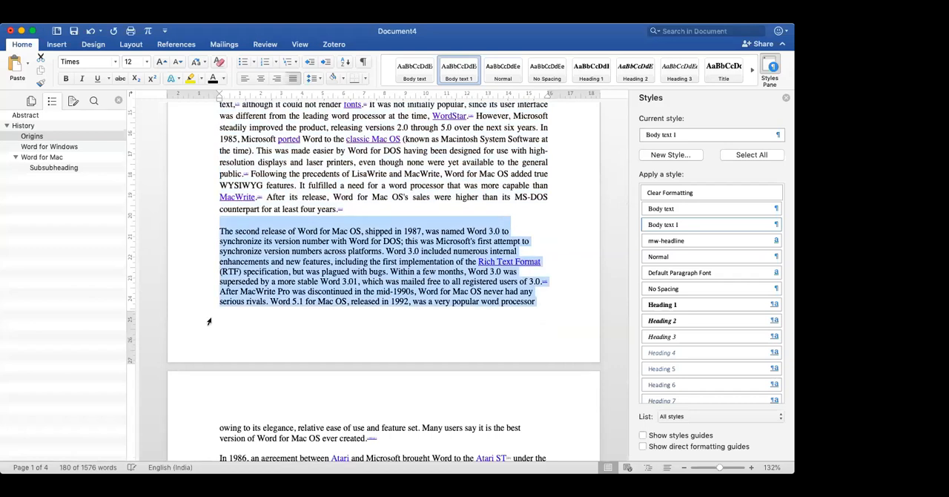
left_click(676, 225)
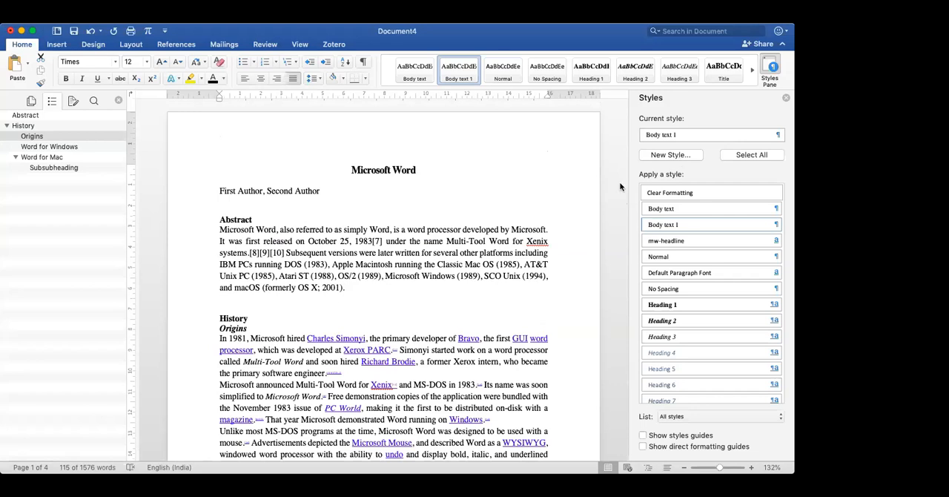
- Try to indent the first line of the Abstract paragraph and open the Body text 1 style for modification, then remove the indent
scroll(508, 236, "down", 1)
scroll(508, 236, "down", 3)
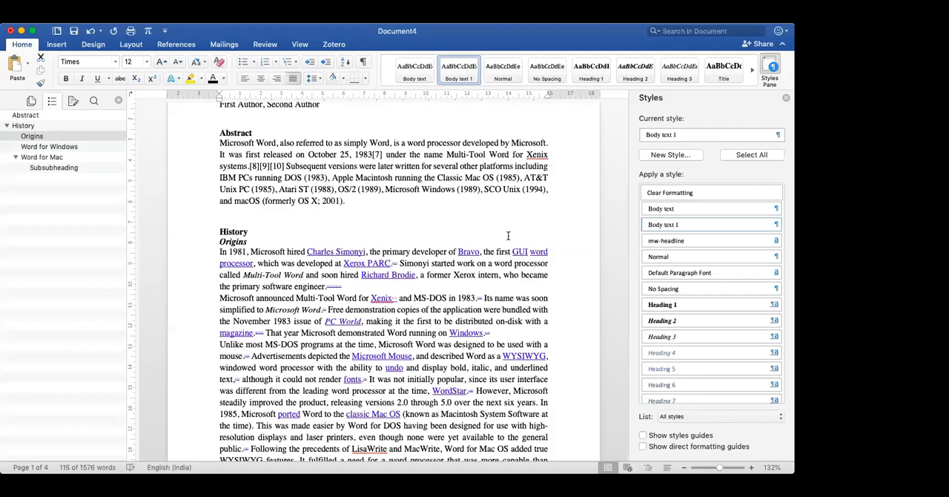
left_click(218, 143)
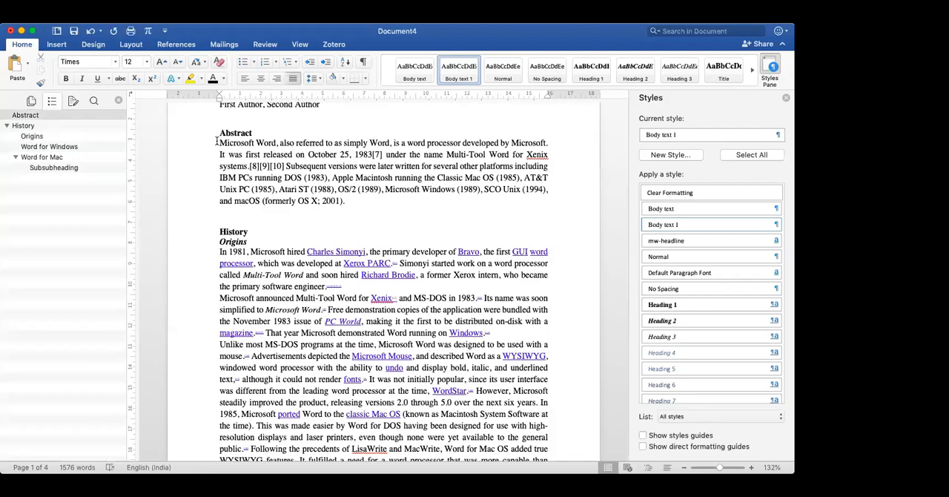
key("Tab")
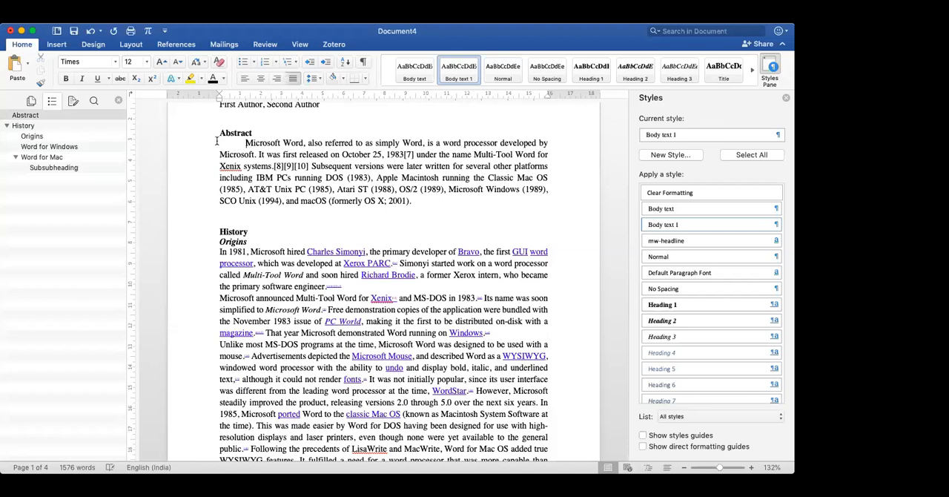
triple_click(217, 141)
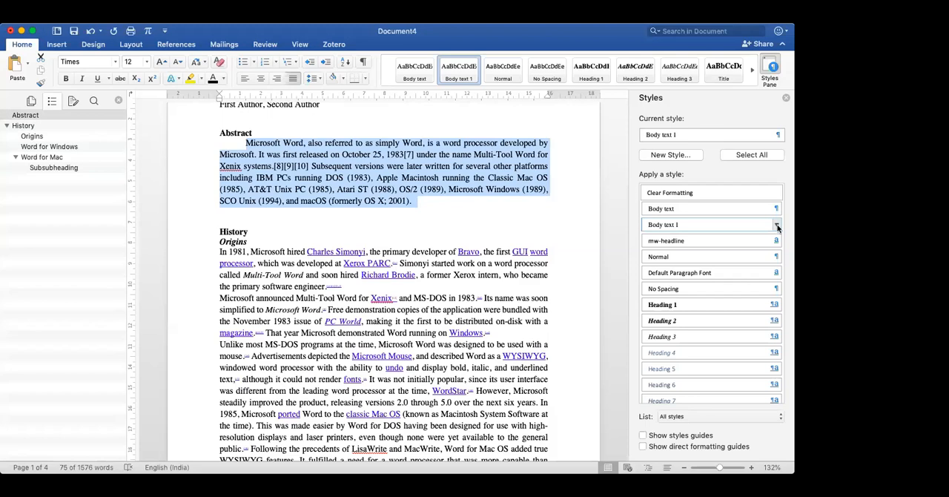
left_click(777, 226)
left_click(741, 254)
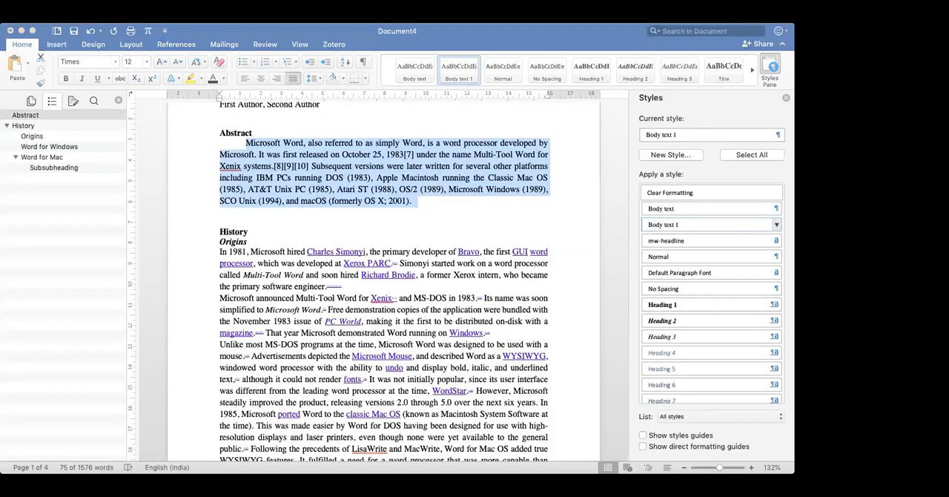
left_click(356, 241)
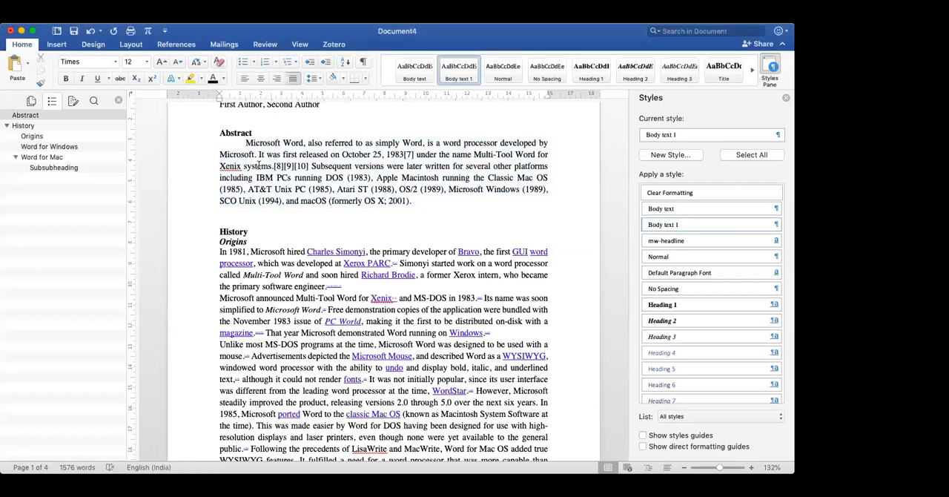
key("BackSpace")
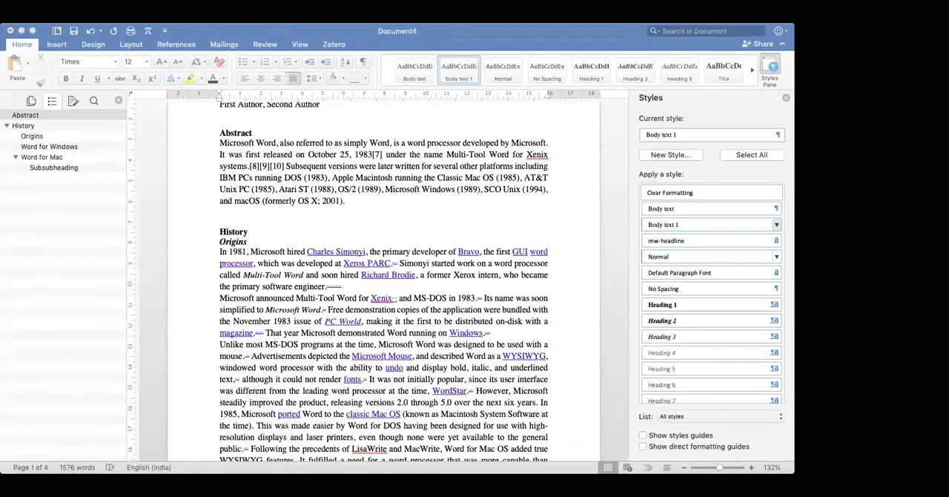
- Modify the Body text 1 style to add spacing above each paragraph
left_click(322, 179)
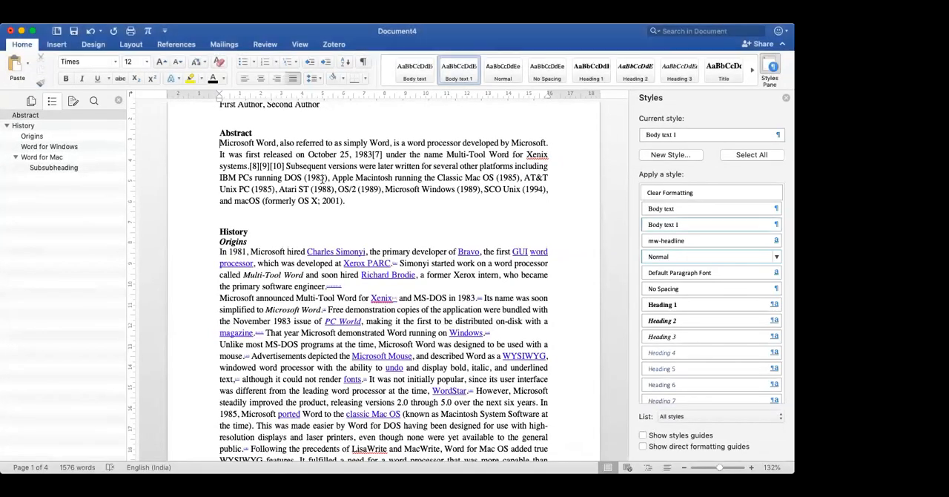
double_click(206, 159)
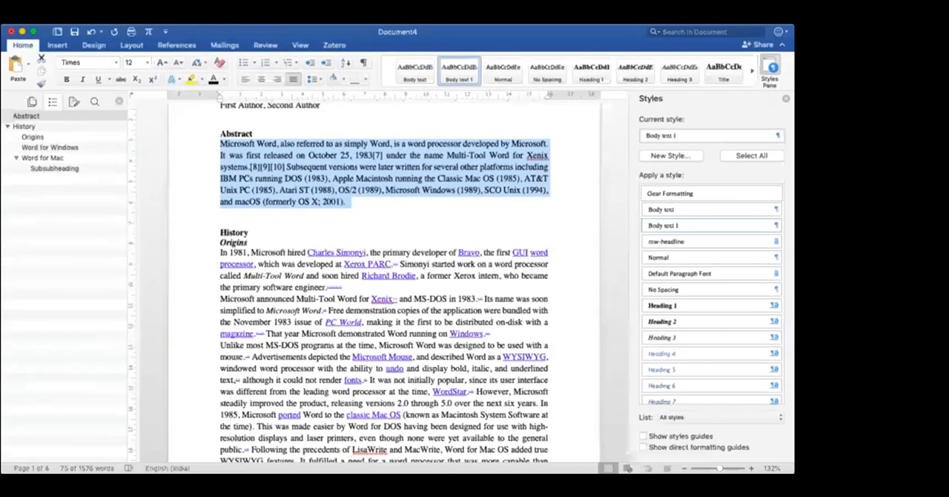
left_click(776, 228)
left_click(696, 255)
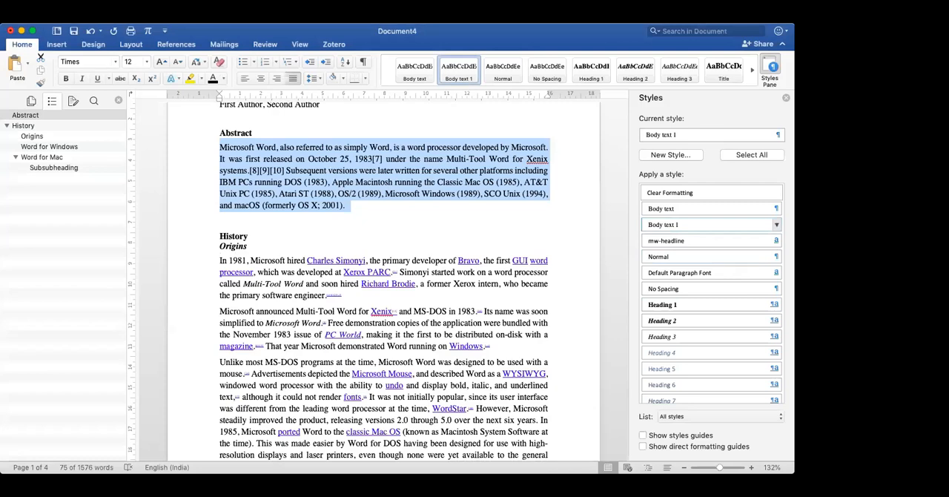
- Update the Body text 1 style with larger spacing above its paragraphs and check the Abstract and Origins text
left_click(739, 255)
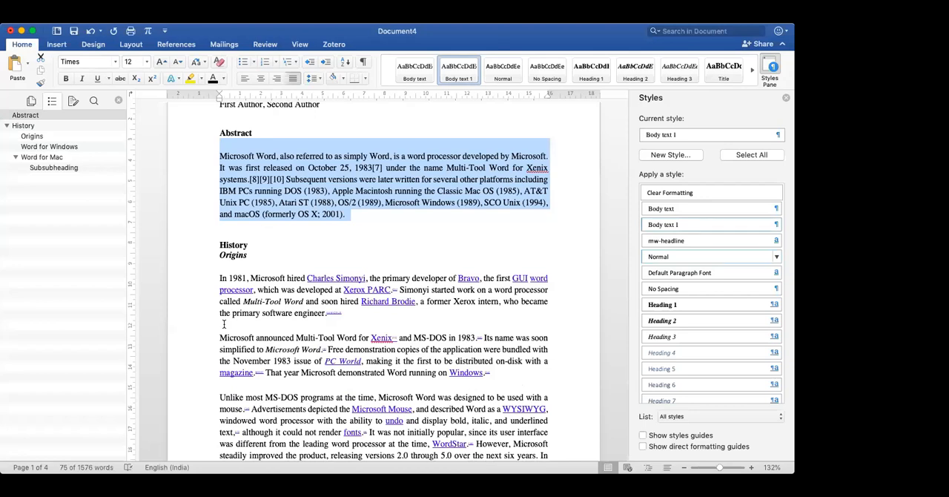
left_click(223, 323)
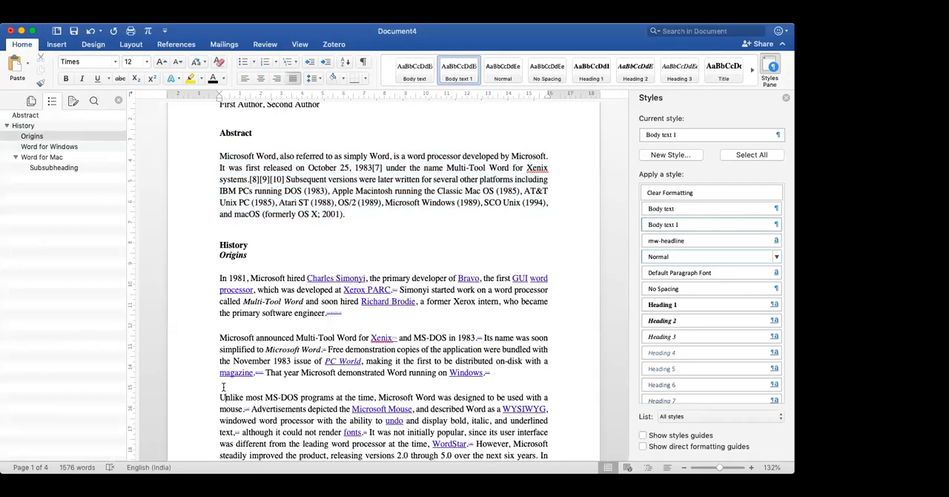
scroll(223, 387, "down", 2)
scroll(222, 386, "up", 5)
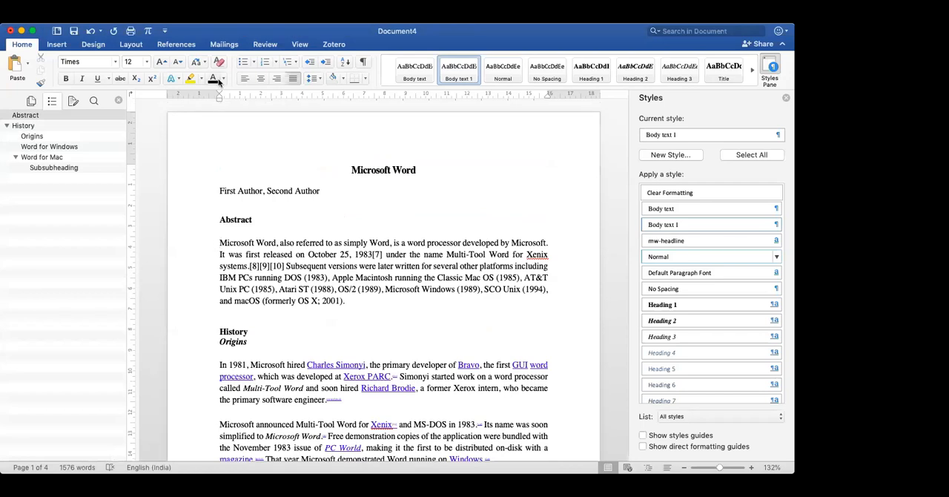
- Give the Abstract paragraph a 1.5 cm first-line indent and update the Body text 1 style to match it
key("Tab")
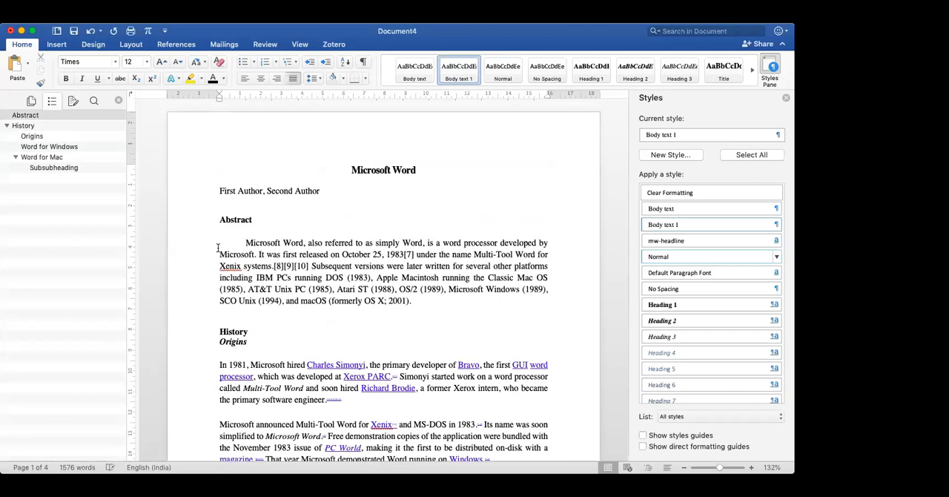
key("BackSpace")
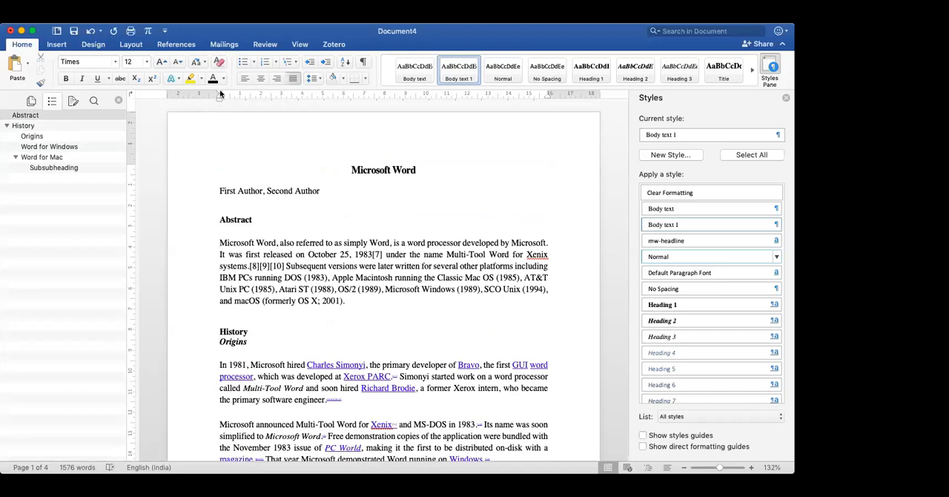
left_click_drag(219, 93, 248, 90)
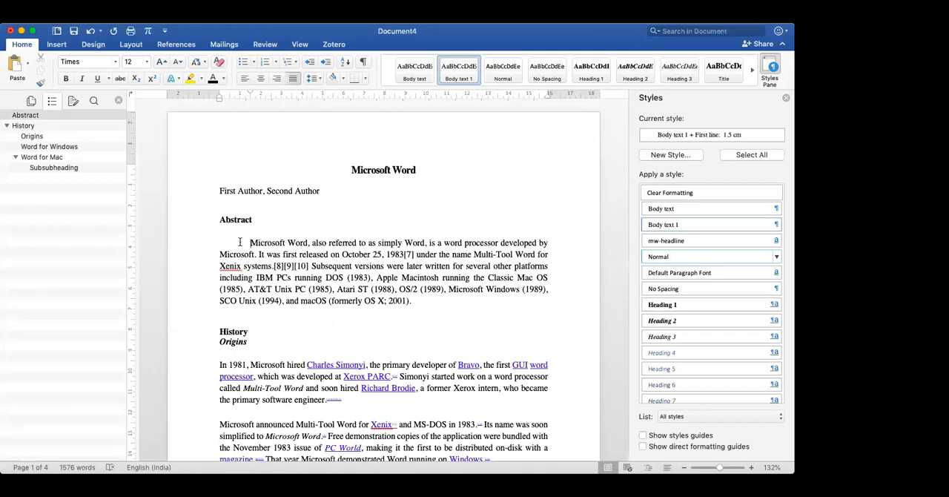
left_click_drag(243, 242, 415, 300)
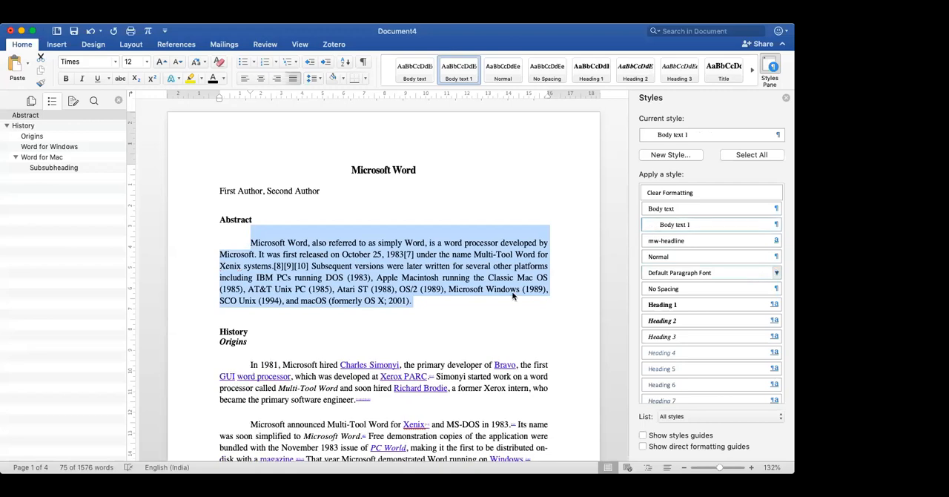
- Check the indents in the Origins paragraphs, then undo the Body text 1 style update and the Abstract's first-line indent
scroll(512, 296, "down", 2)
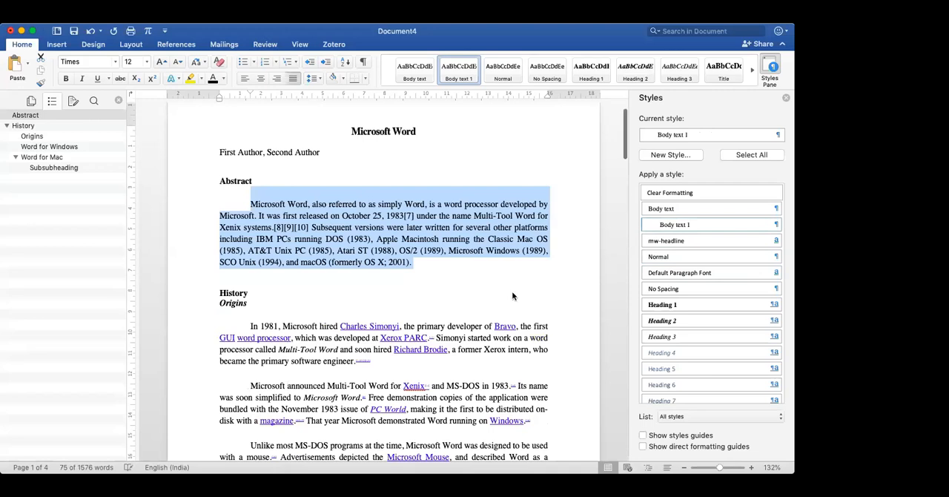
scroll(512, 296, "down", 5)
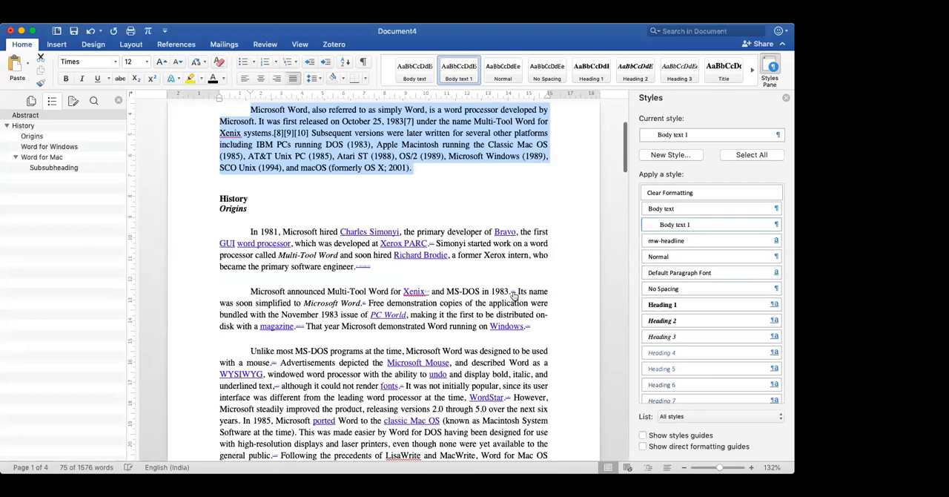
scroll(514, 295, "up", 1)
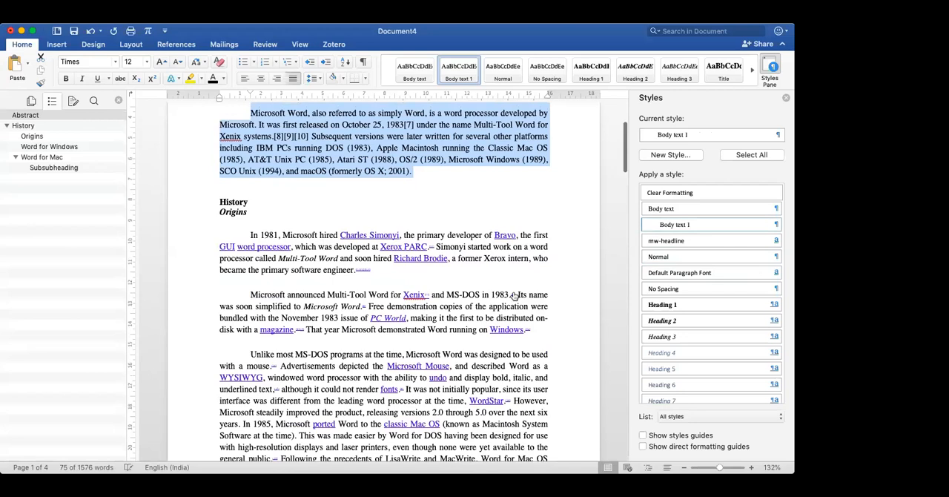
scroll(512, 294, "down", 5)
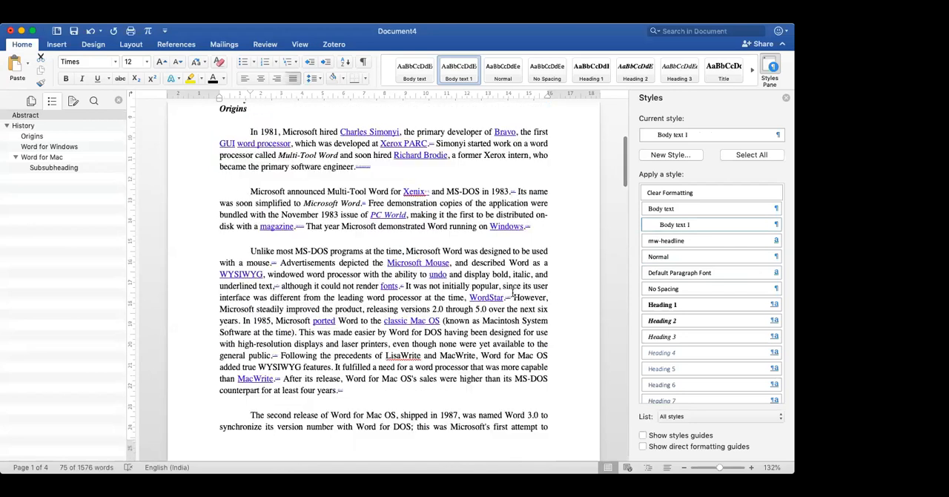
scroll(513, 294, "up", 1)
scroll(513, 295, "up", 6)
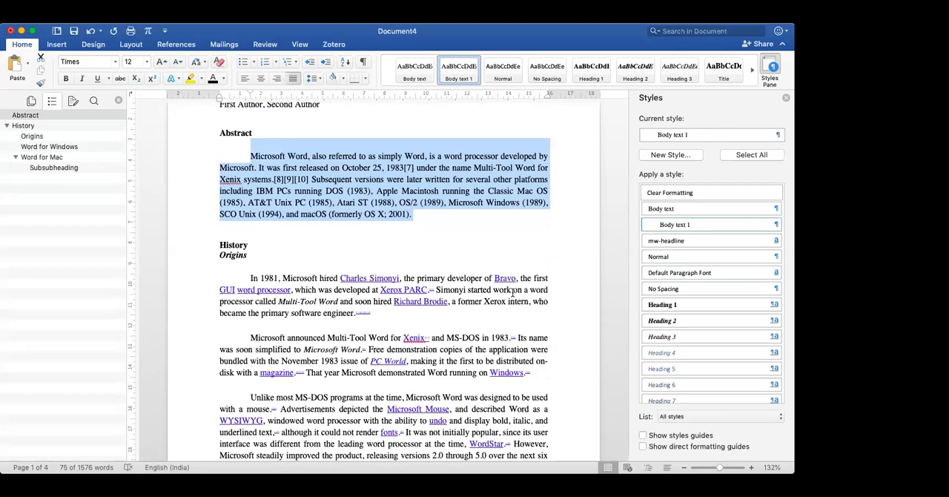
key("super+z")
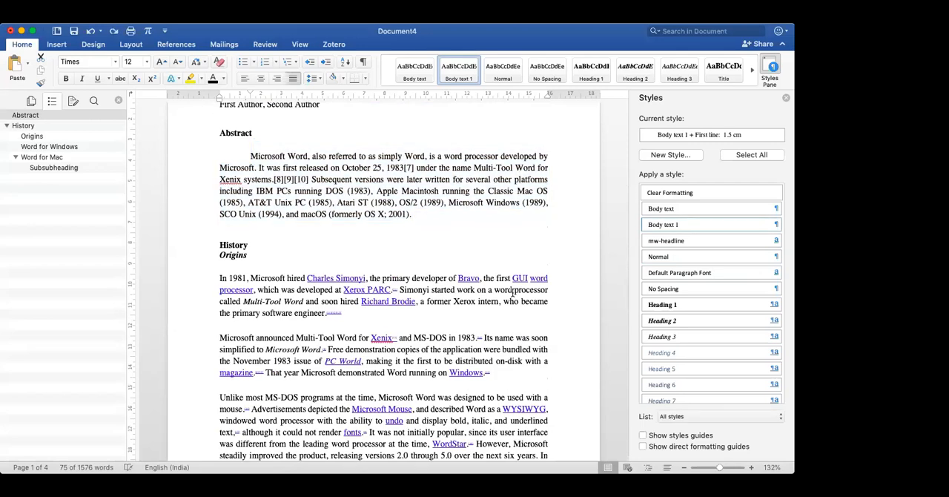
key("super+z")
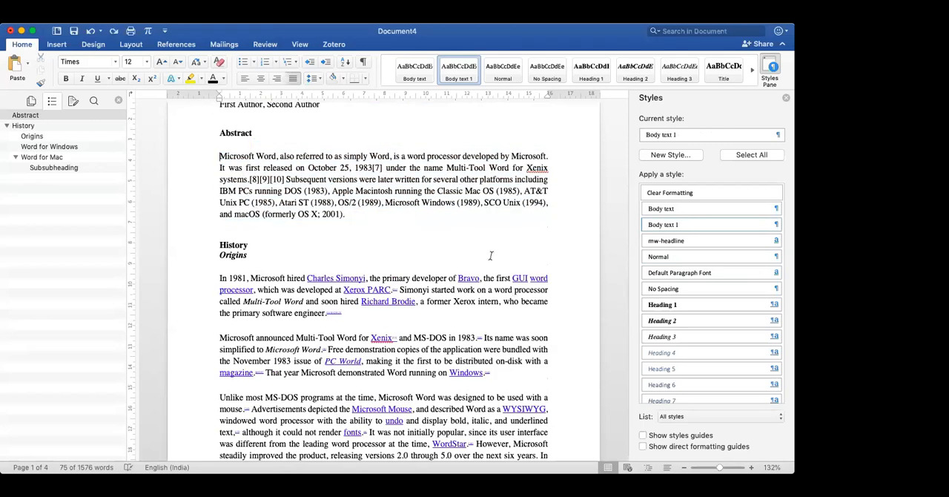
- Indent the first line of the Abstract paragraph by 1.5 cm again and update Body text 1 to match the paragraph
left_click_drag(220, 94, 230, 94)
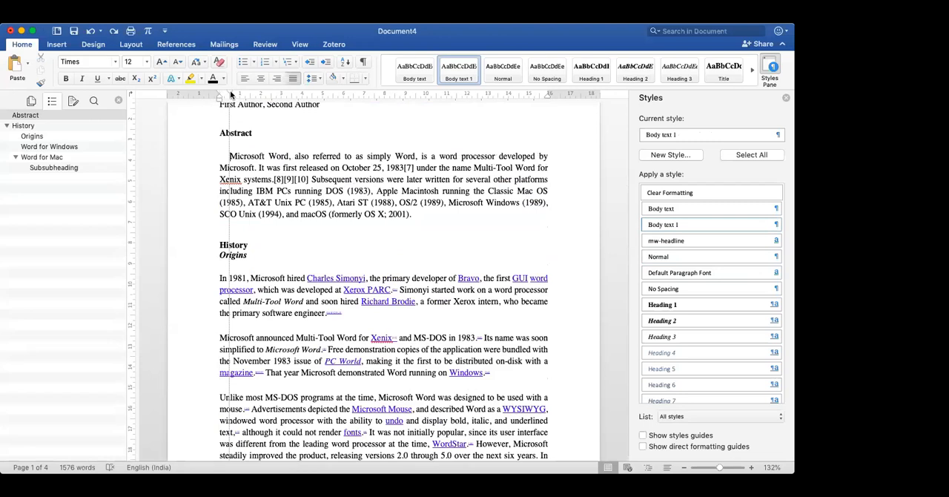
left_click_drag(230, 94, 252, 94)
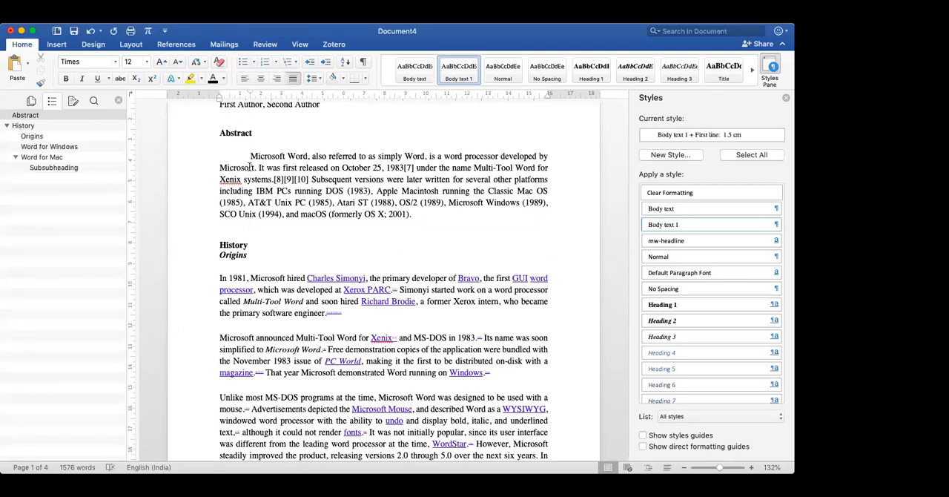
left_click_drag(250, 157, 429, 220)
left_click(776, 225)
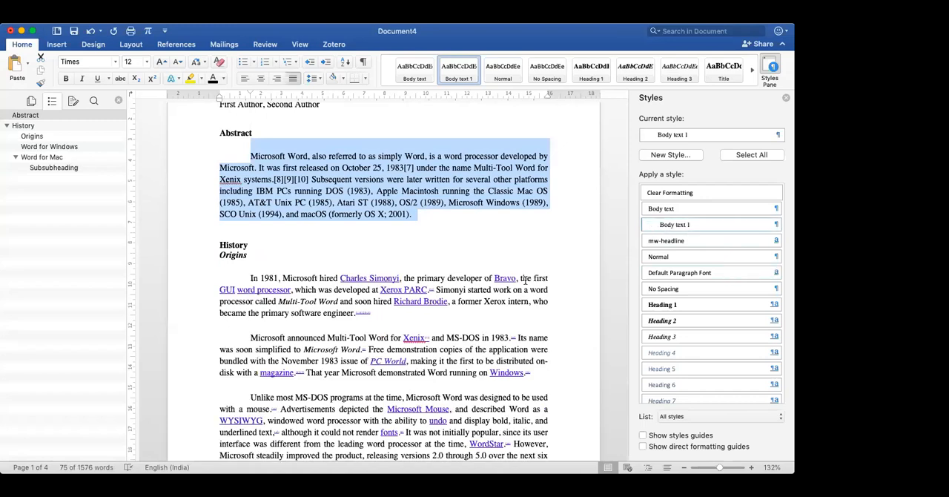
- Examine the first-line indents of the Abstract and Origins paragraphs formatted with the Body text 1 style
scroll(525, 279, "down", 3)
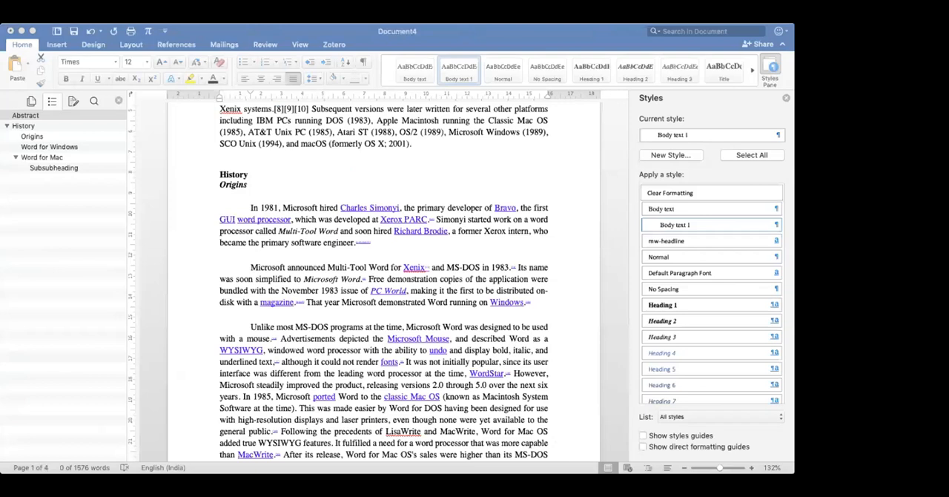
left_click(563, 250)
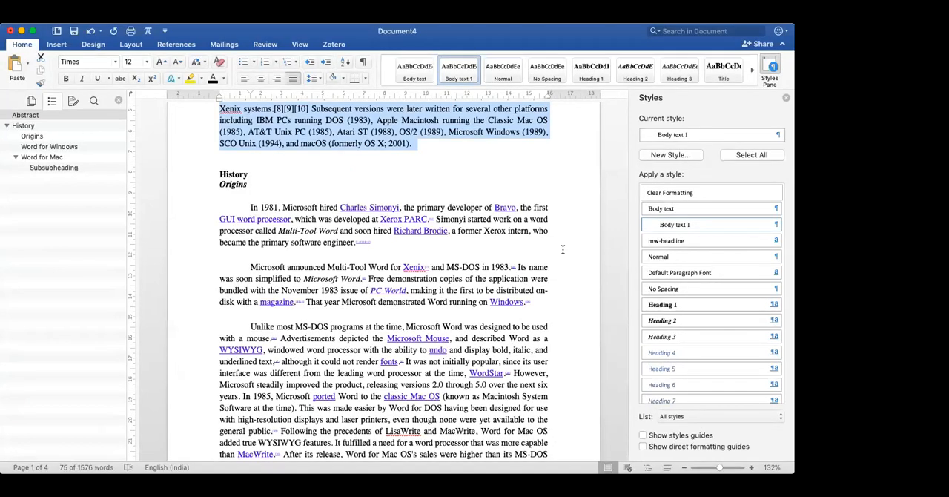
scroll(563, 250, "up", 5)
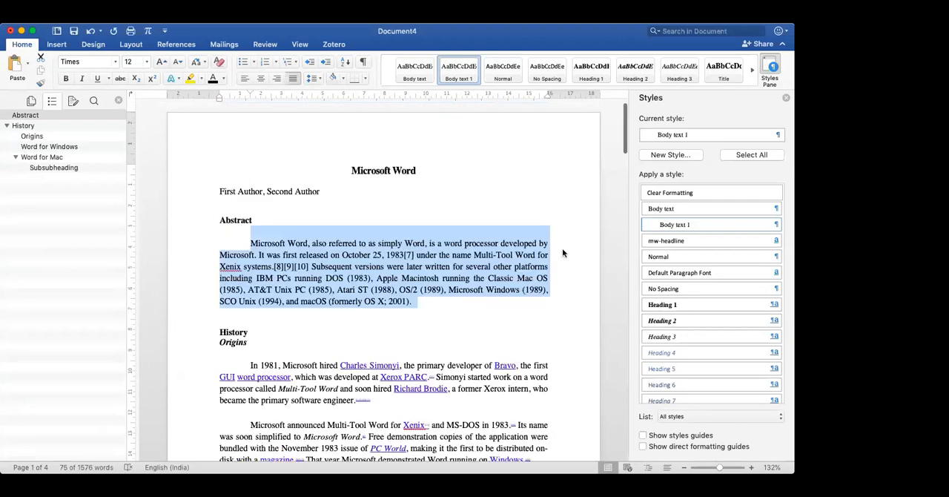
scroll(563, 252, "down", 1)
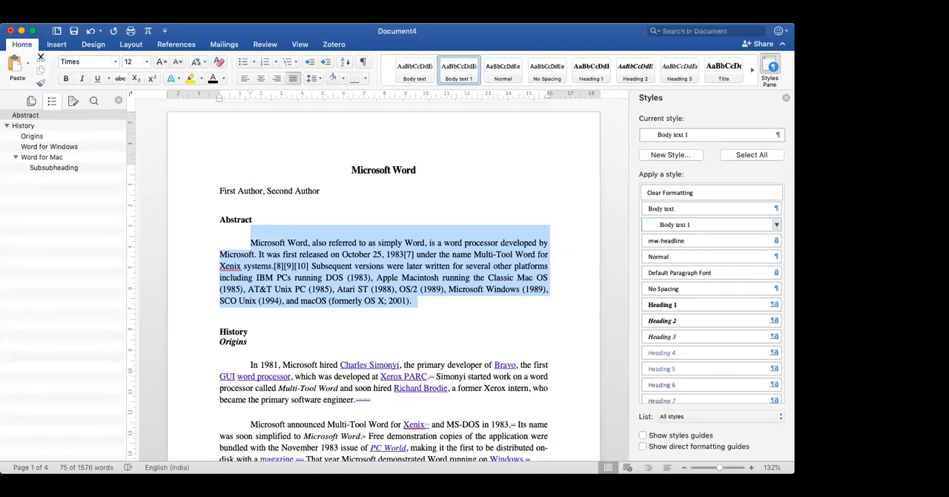
scroll(383, 282, "down", 3)
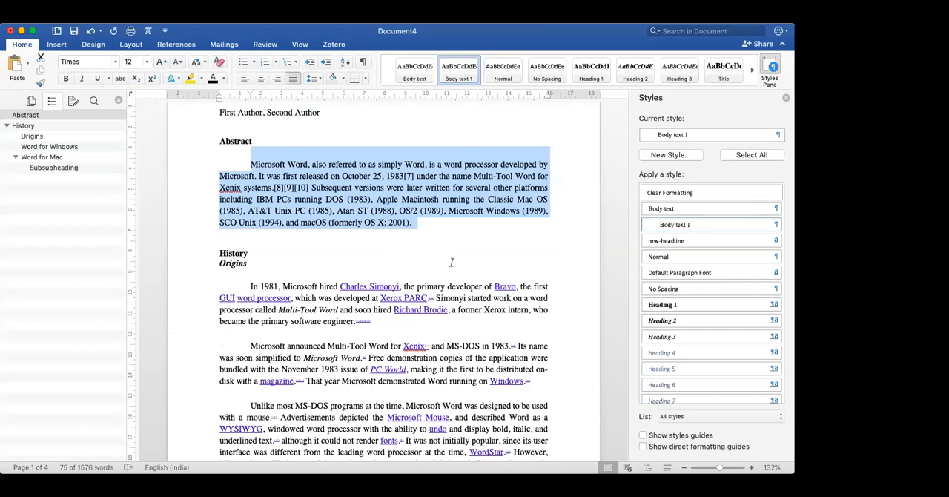
left_click(777, 226)
scroll(536, 297, "down", 1)
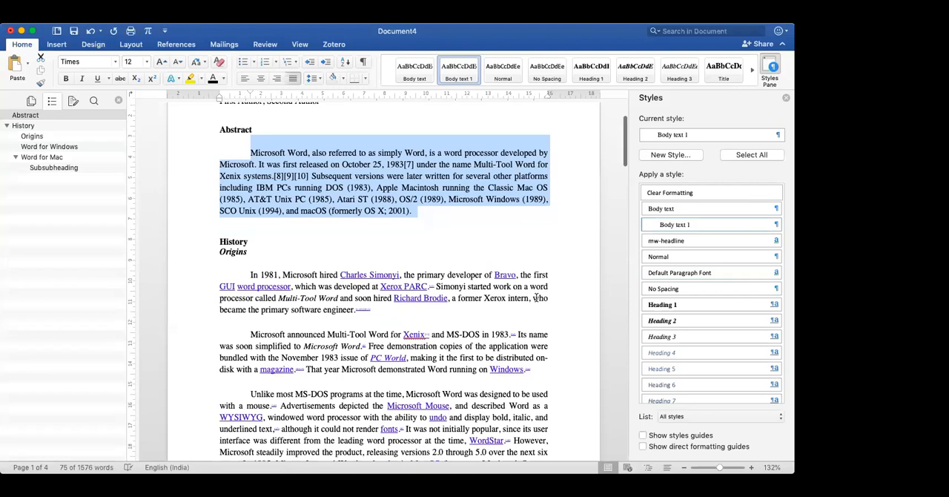
scroll(536, 298, "down", 5)
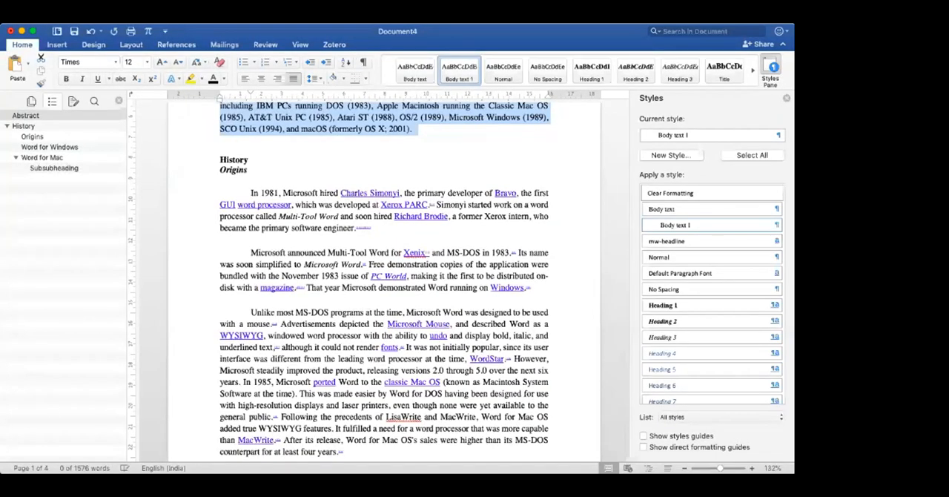
- Undo the first-line indent in the Body text 1 style and in the Abstract paragraph
scroll(243, 194, "up", 3)
left_click(248, 191)
key("super+z")
key("super+z")
key("super+z")
key("super+z")
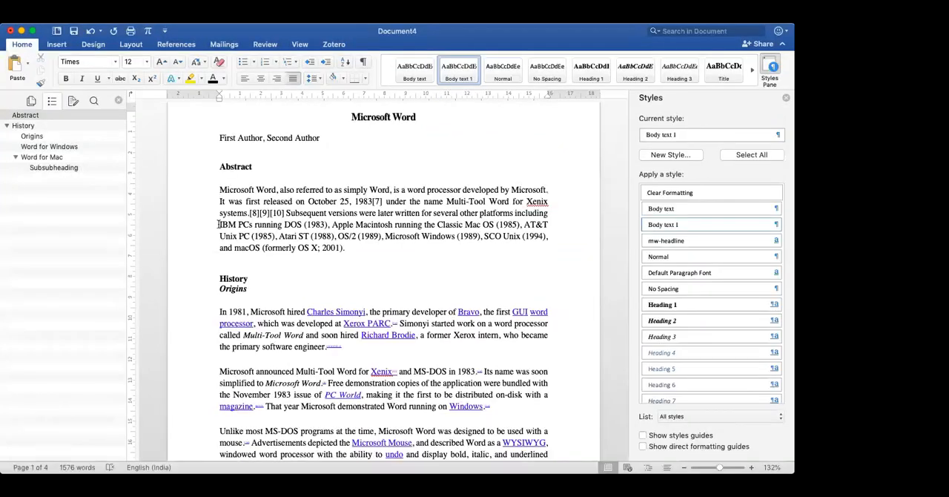
- Set a 1.5 cm first-line indent on the Abstract paragraph and update the Body text 1 style to match the selection
left_click_drag(219, 95, 250, 94)
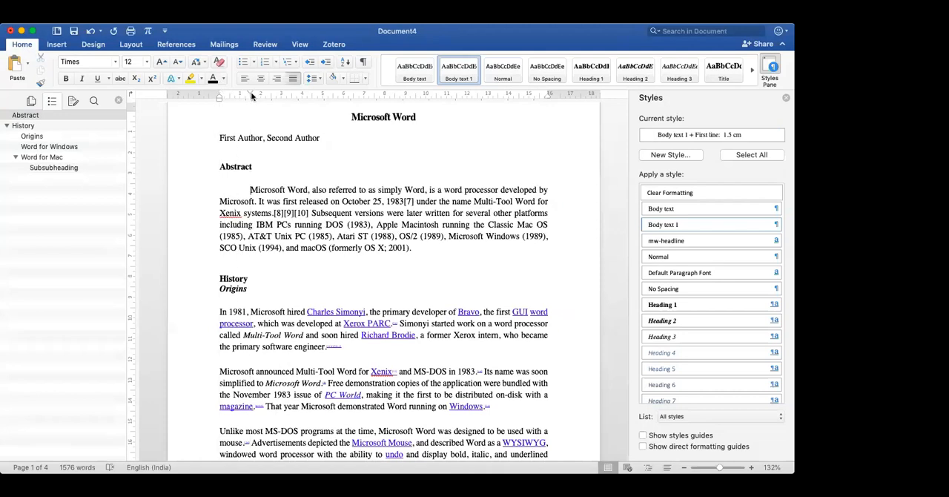
triple_click(423, 248)
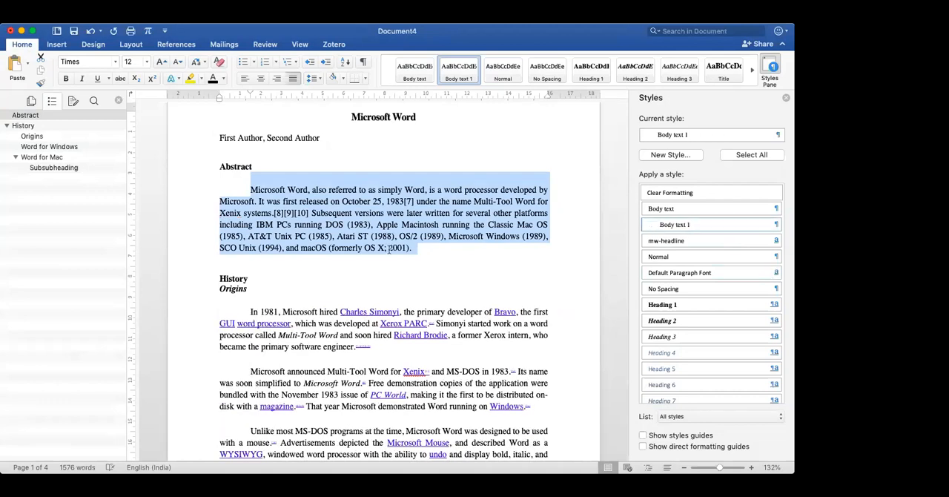
scroll(388, 249, "down", 3)
scroll(384, 249, "down", 2)
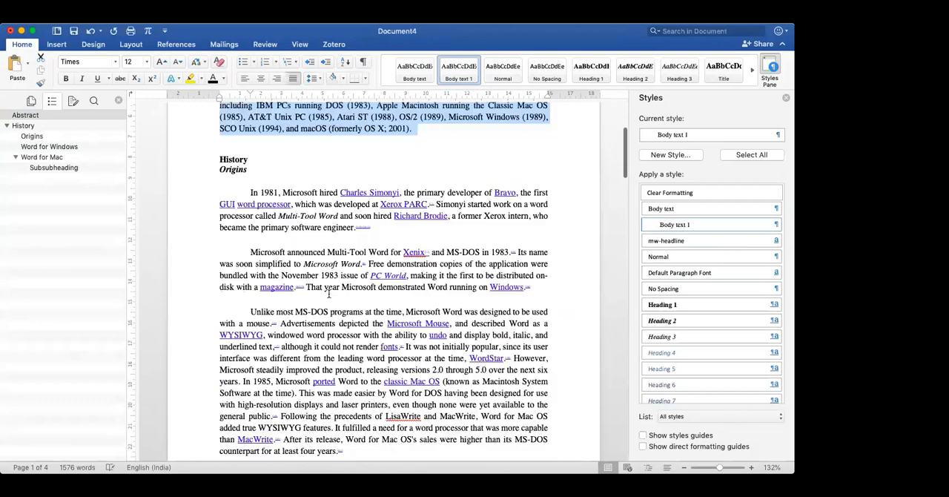
- Add the affiliation number 1 after both First Author and Second Author in the author line
scroll(328, 293, "up", 3)
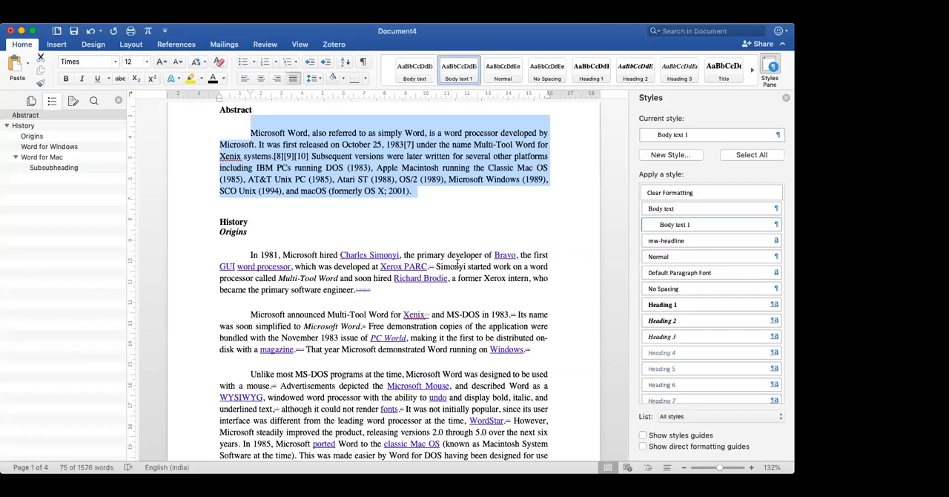
scroll(243, 199, "up", 3)
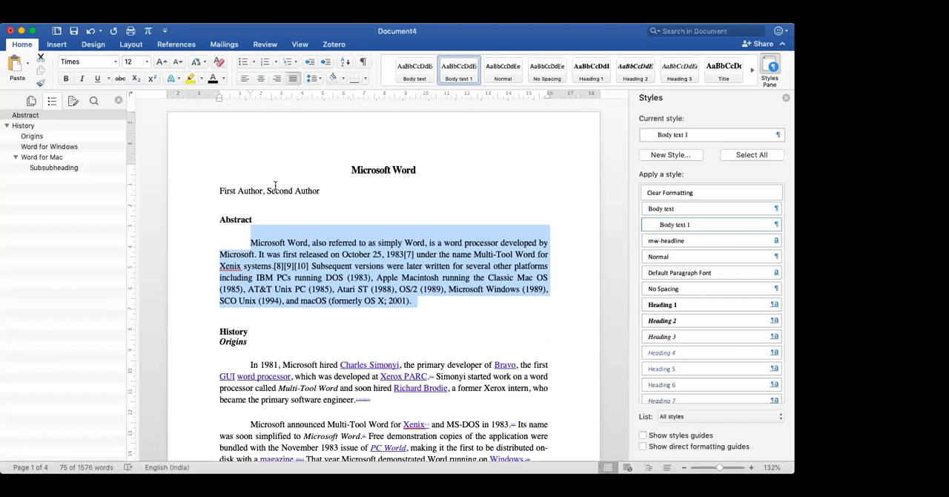
scroll(275, 186, "up", 5)
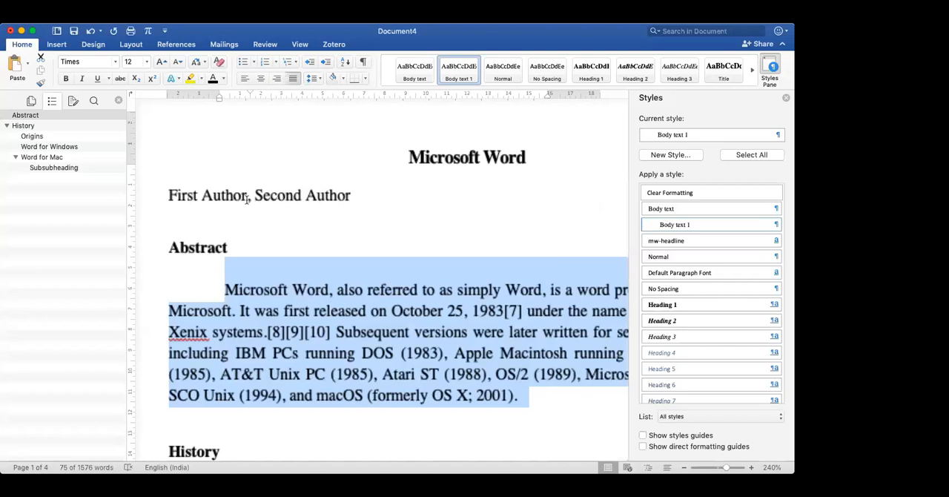
left_click(248, 196)
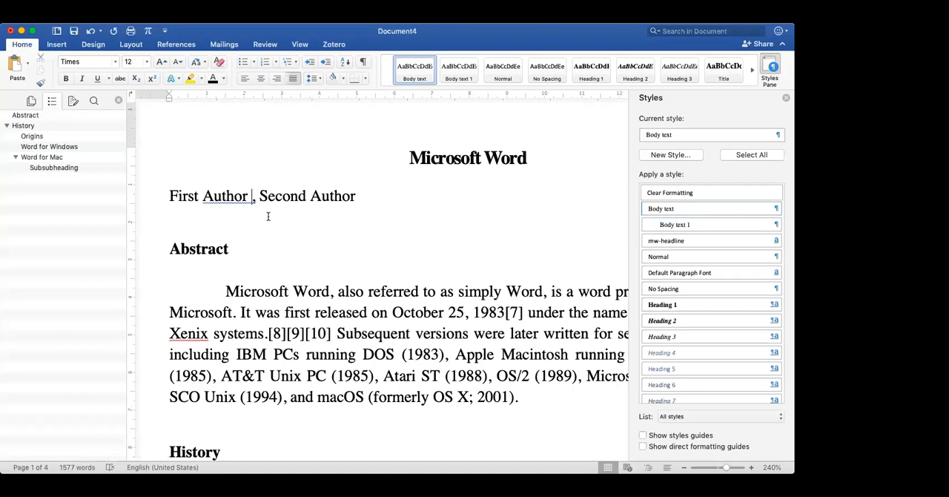
type("1")
key("Right")
key("Right")
key("Right")
key("Right")
key("Right")
key("Right")
key("Right")
key("Right")
key("Right")
key("Right")
key("Right")
key("Right")
key("Right")
key("Right")
key("Right")
type("1")
- Format the 1 after Second Author as superscript and enlarge it to 16 pt
key("shift+Left")
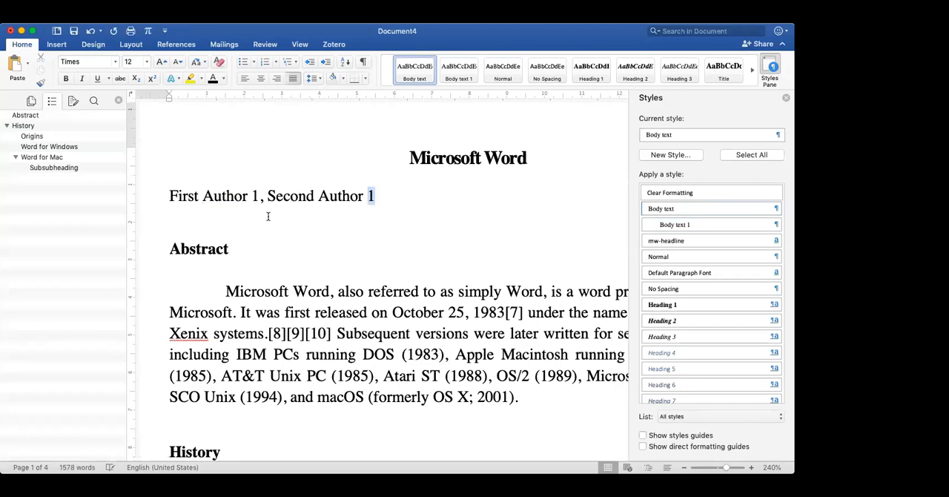
left_click(154, 80)
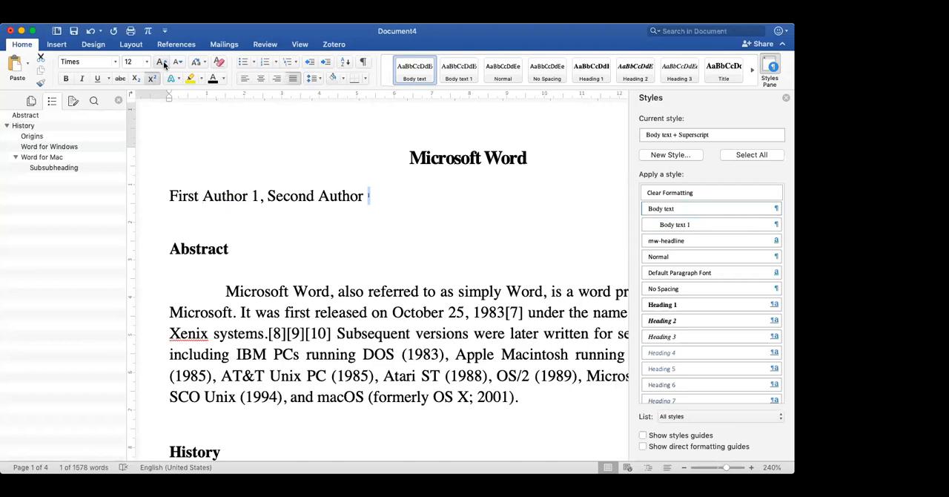
left_click(163, 60)
left_click(163, 61)
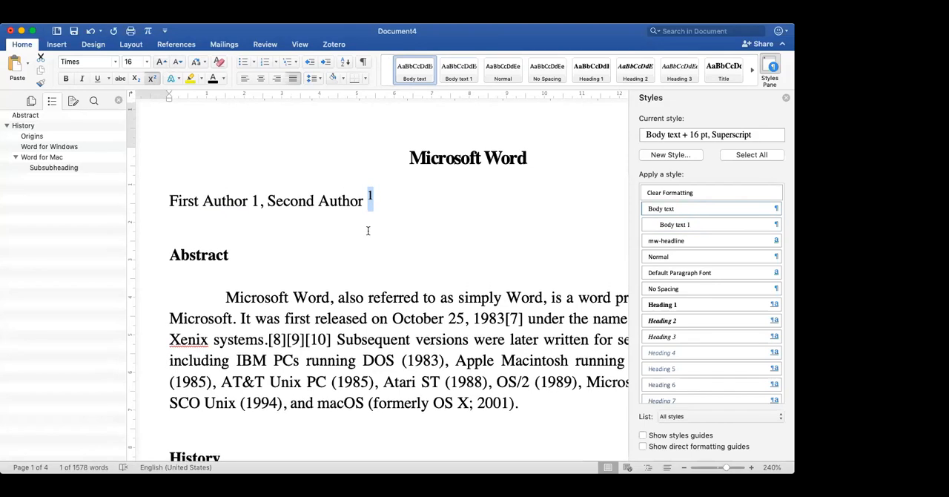
- Format the 1 after First Author as superscript and enlarge it to match the one after Second Author
left_click(252, 200)
double_click(253, 201)
left_click(152, 79)
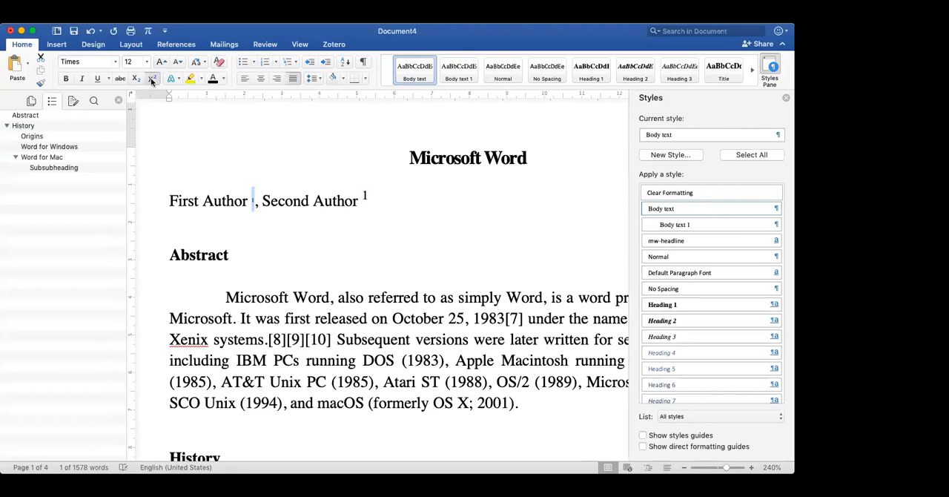
left_click(163, 63)
left_click(162, 62)
- Add a 1 on the line below the authors, format it as superscript and enlarge it to 16 pt
left_click(176, 221)
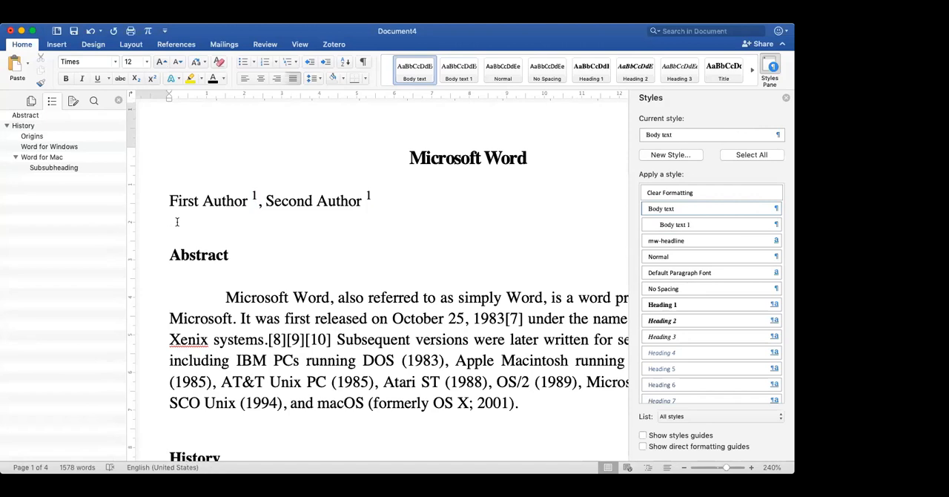
type("1")
double_click(173, 221)
left_click(151, 79)
left_click(160, 63)
left_click(159, 63)
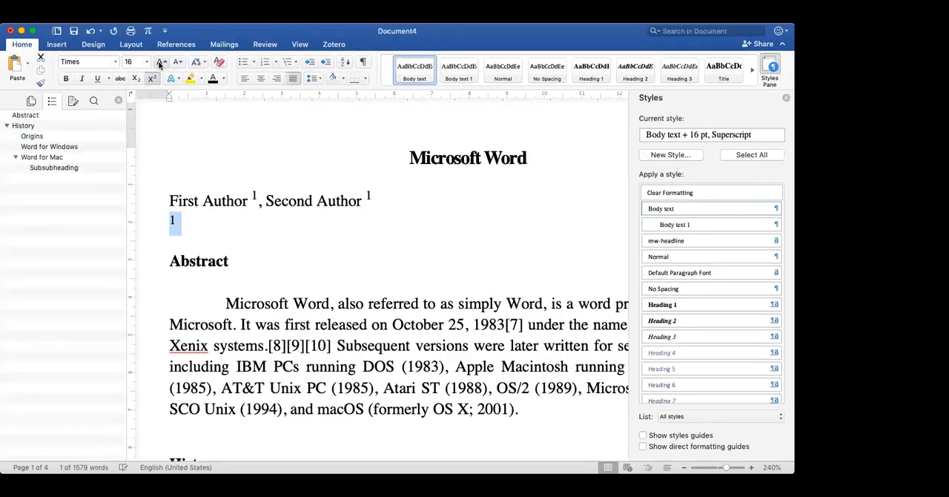
- Write the affiliation "Department of _________" in regular, non-superscript text after the 1 below the author line
key("Down")
key("Up")
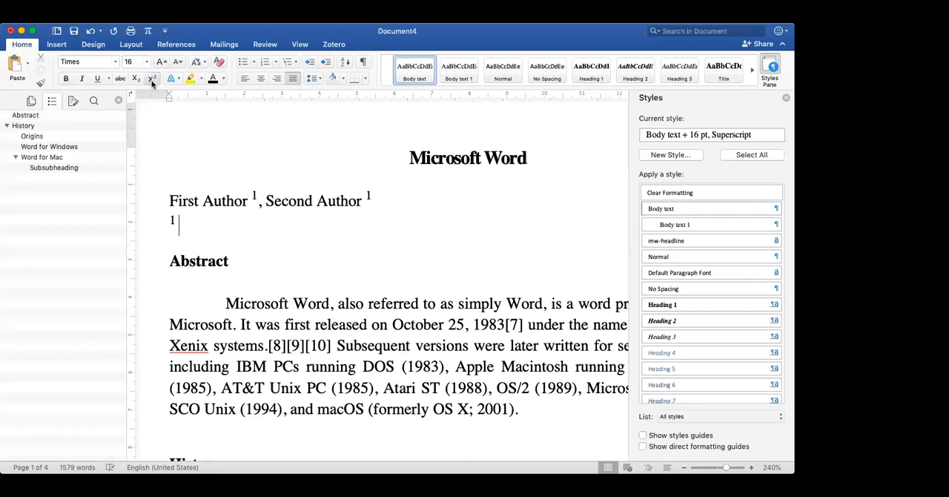
type("Dep")
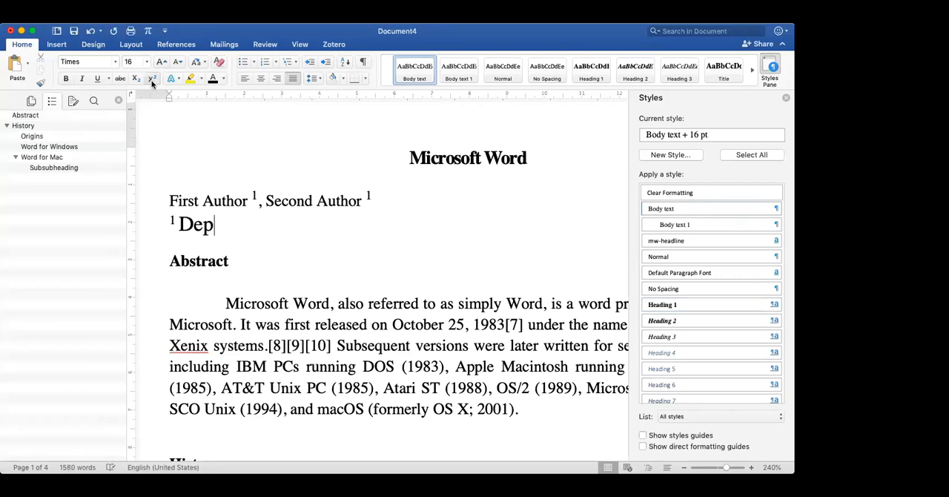
type("artment of")
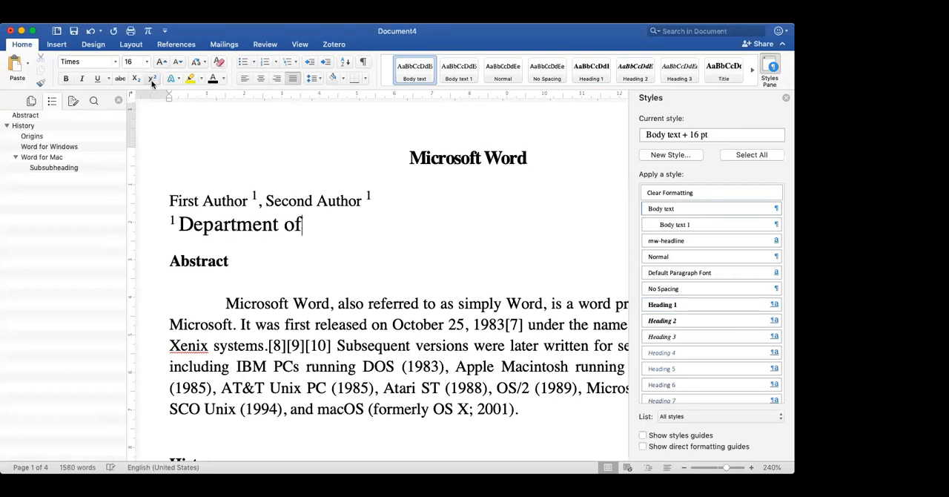
type(" __________")
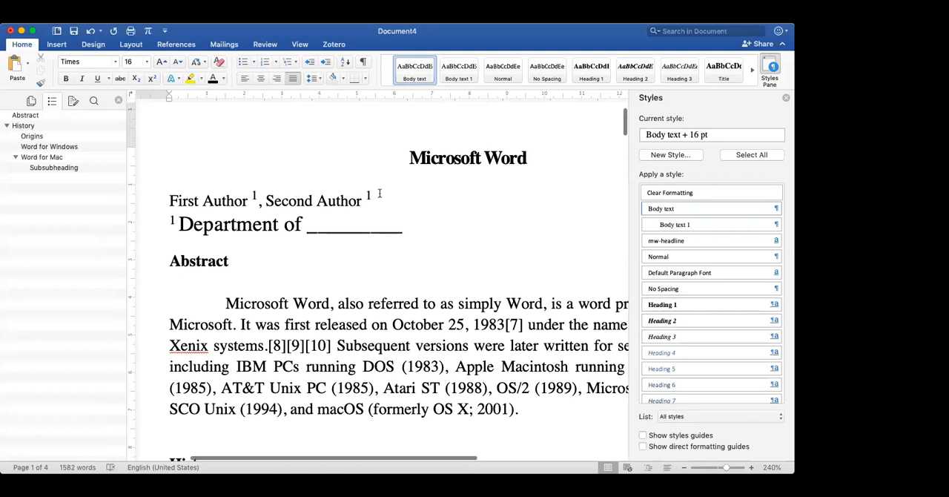
- Insert a footnote for Second Author in the author line and enter the author's e-mail address as its text
scroll(379, 193, "down", 5)
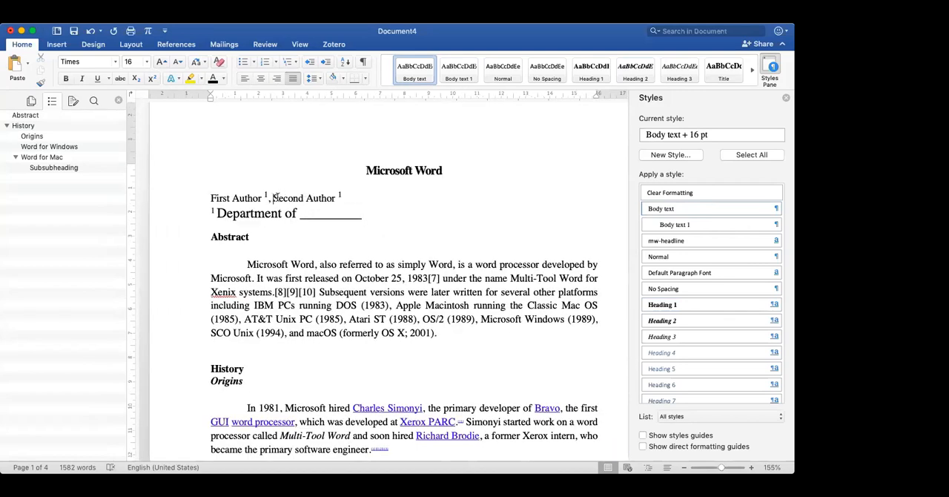
left_click_drag(273, 198, 326, 199)
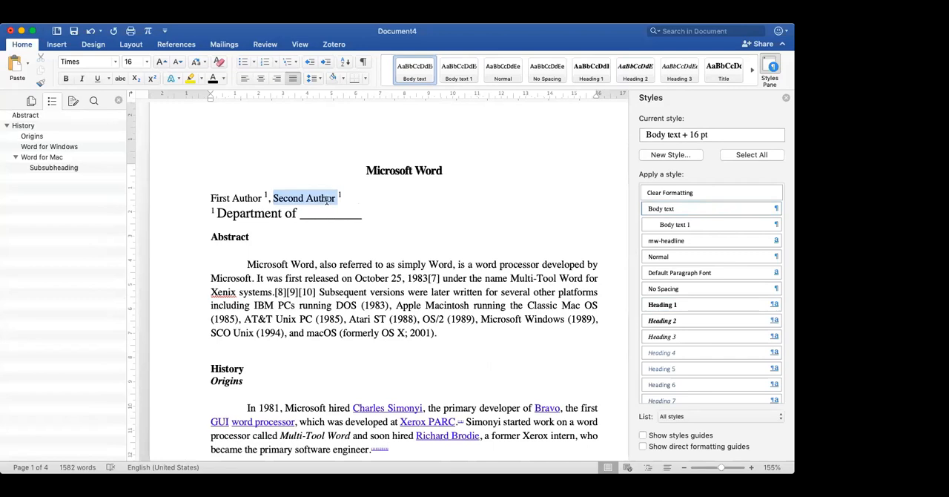
left_click(177, 44)
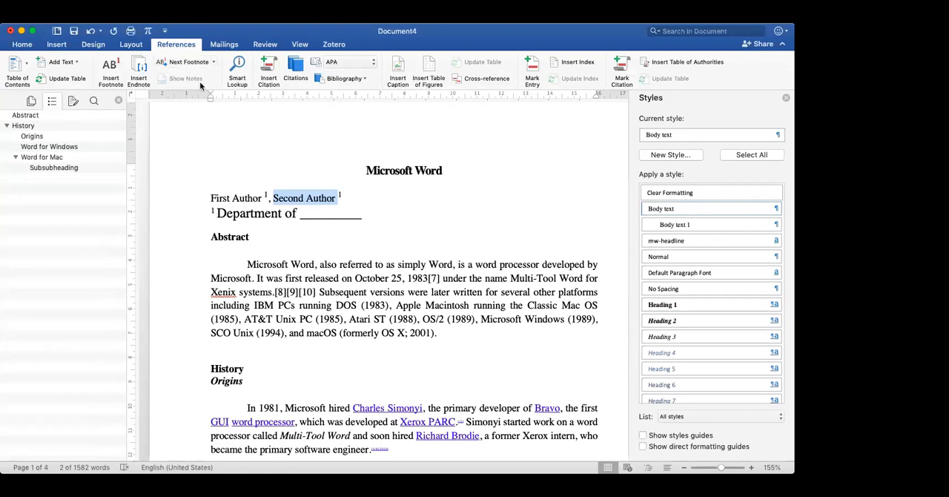
left_click(109, 69)
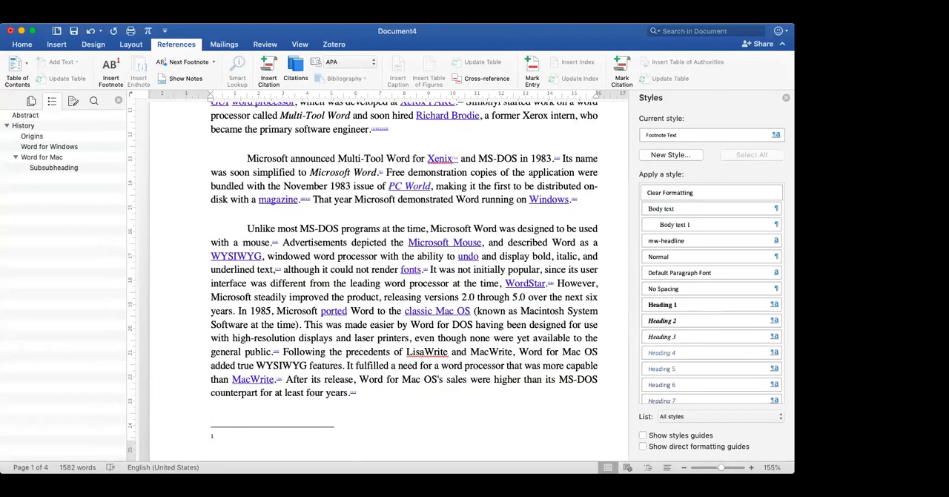
scroll(240, 301, "down", 4)
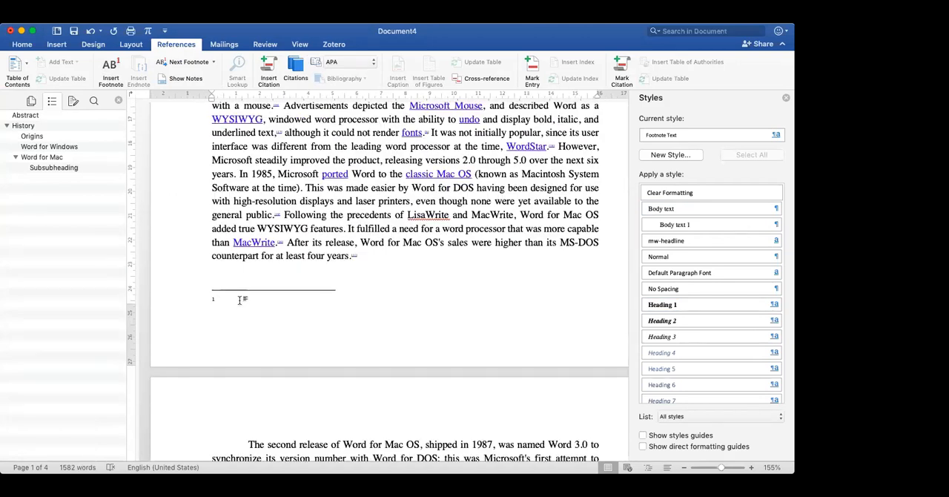
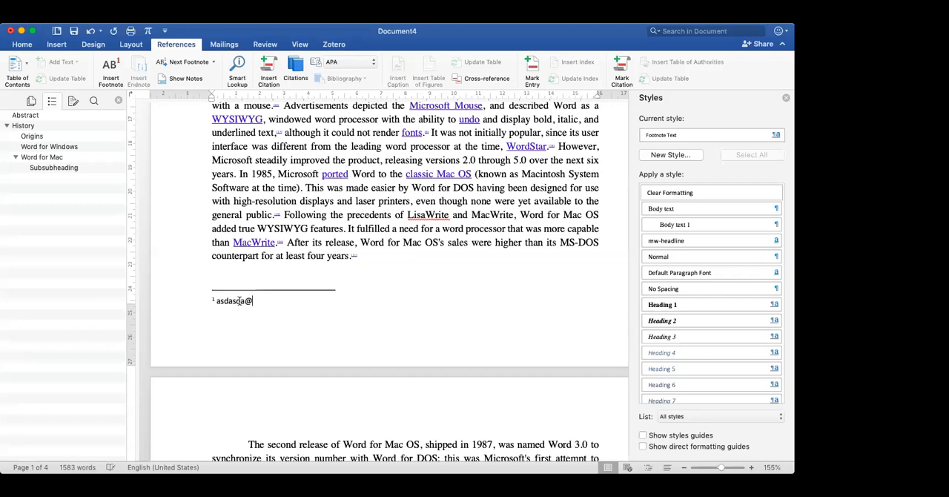
- Insert the caption "Figure 1. This is figure number 1" below the Word screenshot picture under the Subsubheading
scroll(329, 326, "up", 10)
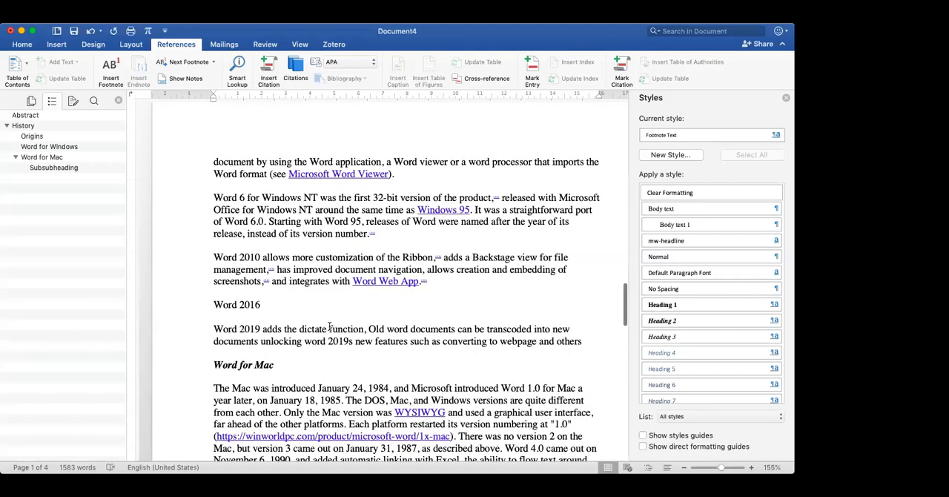
scroll(329, 326, "down", 10)
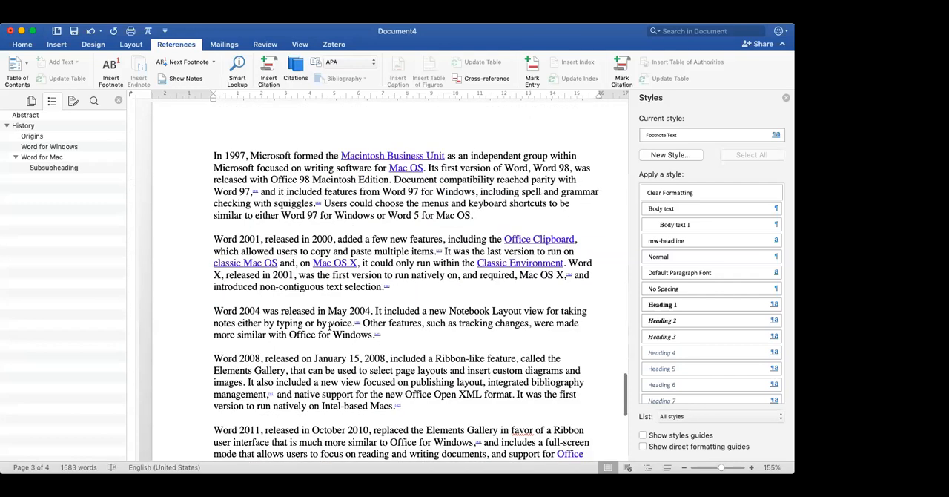
scroll(330, 327, "up", 5)
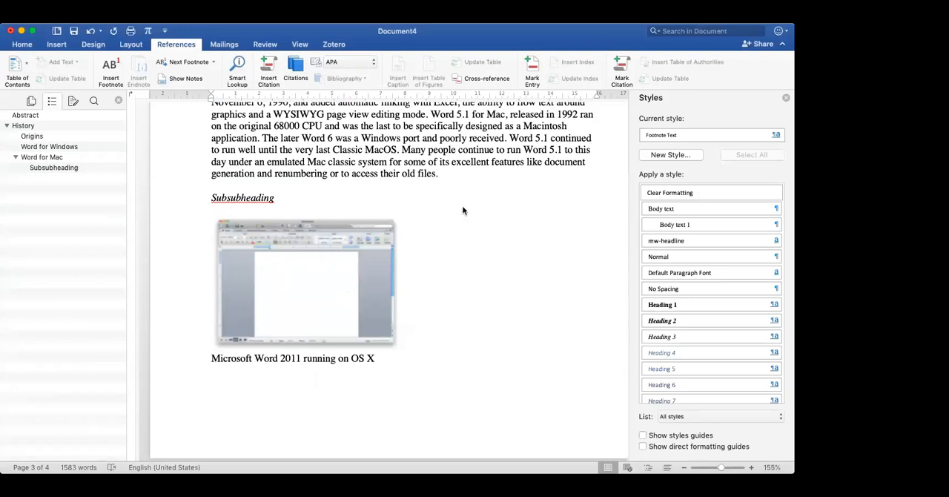
left_click(352, 289)
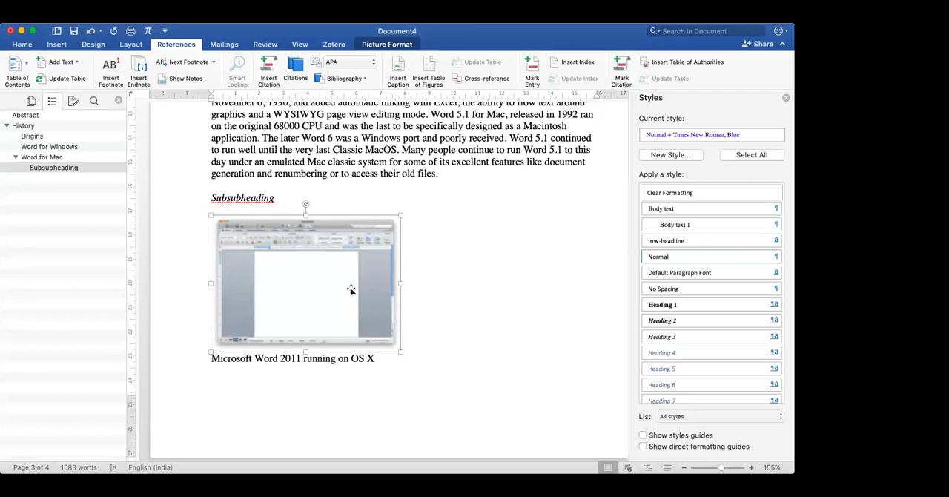
left_click(454, 289)
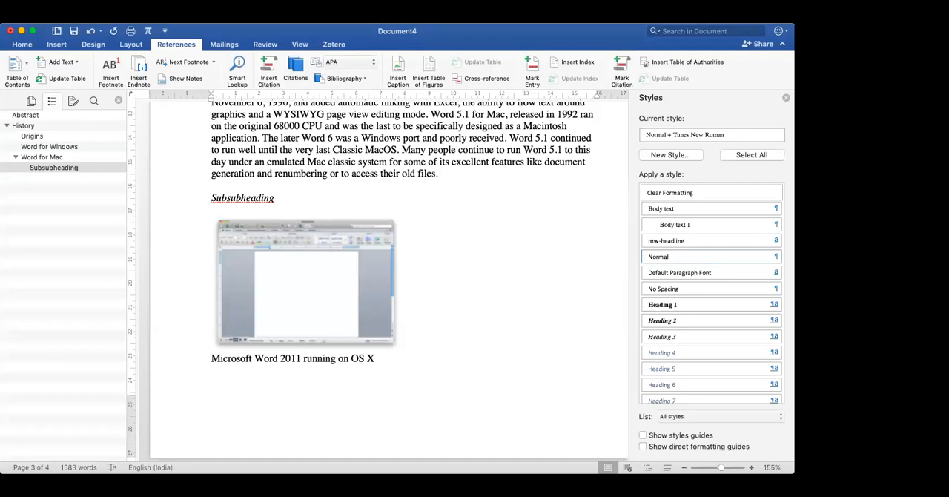
key("super+Tab")
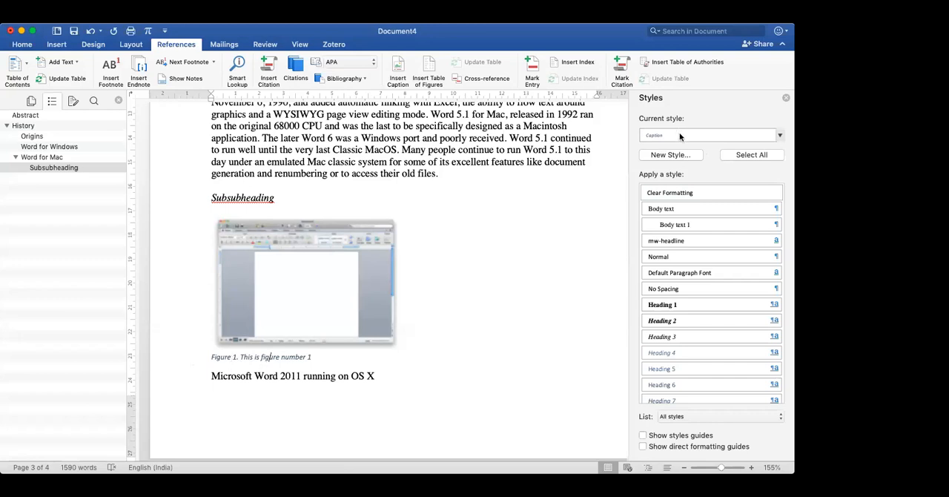
- Format the caption below the Word screenshot picture in Times, 12 pt, with black Text 1 colour, and centre it
left_click(175, 359)
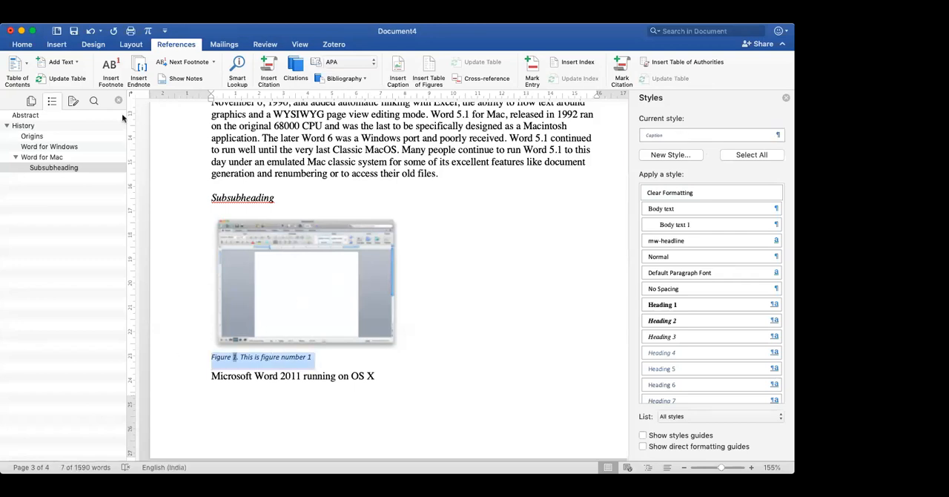
left_click(23, 44)
left_click(104, 61)
type("Times")
key("Tab")
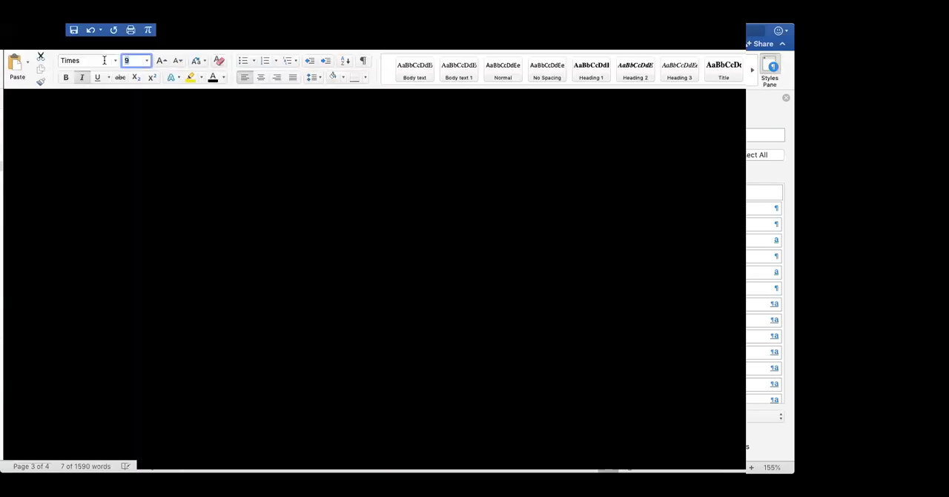
type("12")
key("Return")
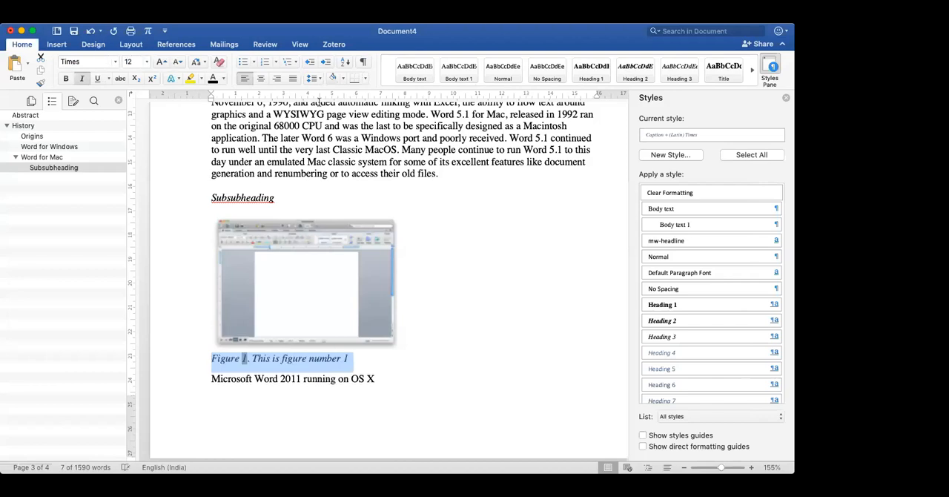
left_click(213, 79)
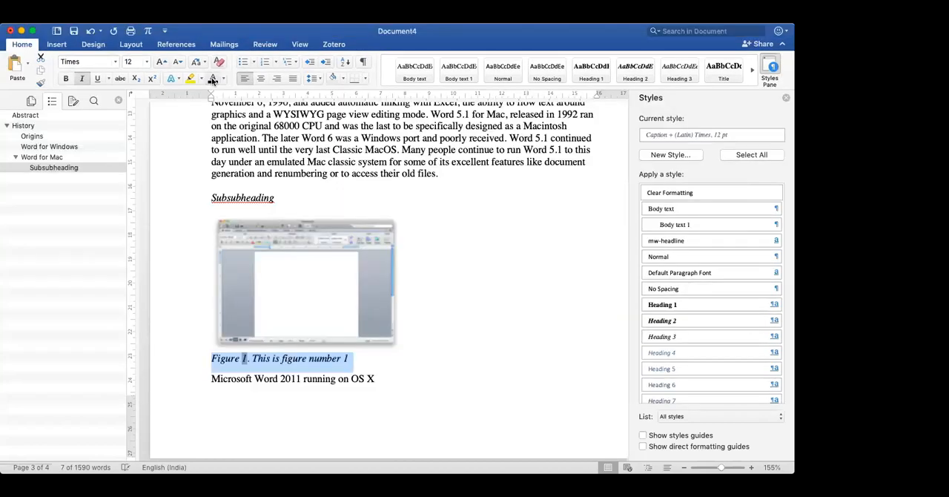
left_click(260, 78)
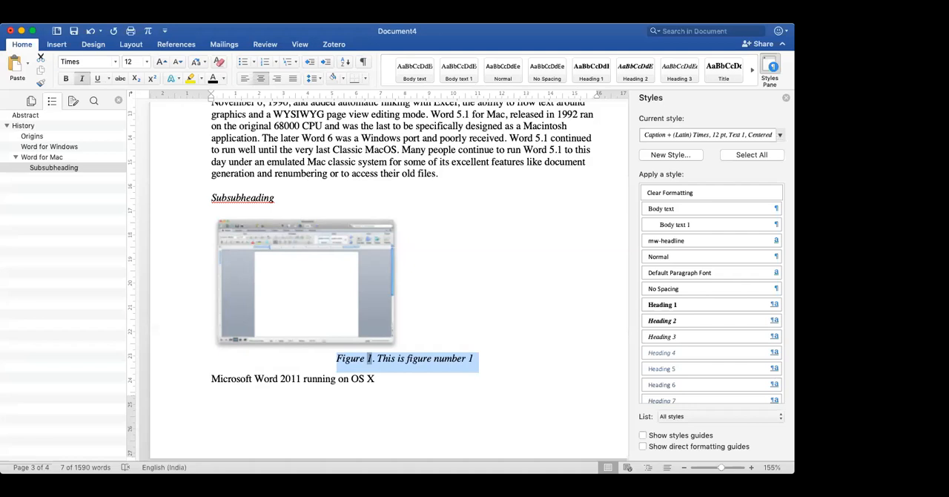
- Update the Caption style to match the formatting of the selected figure caption
scroll(711, 329, "down", 2)
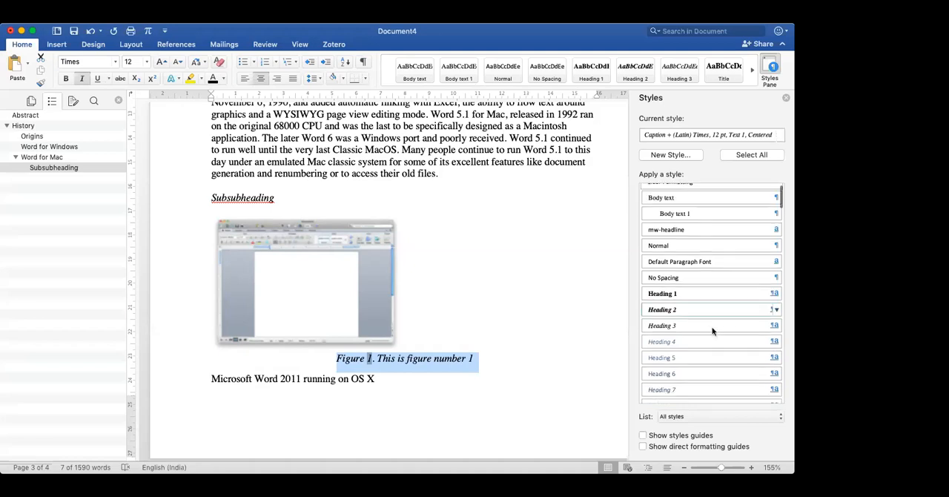
scroll(711, 331, "up", 2)
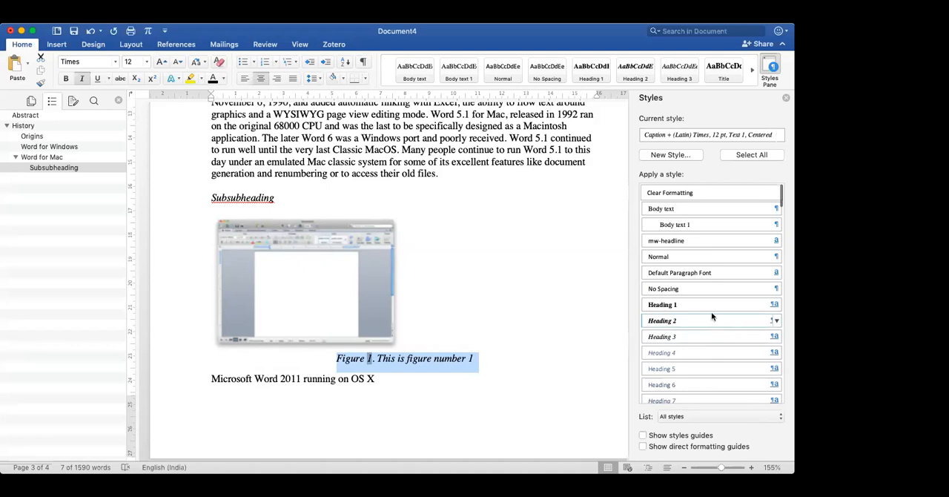
scroll(700, 260, "down", 6)
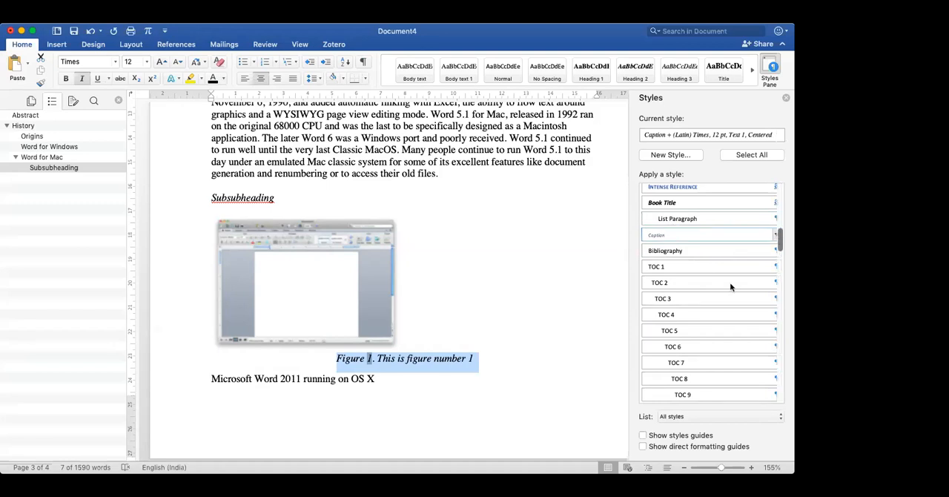
left_click(536, 309)
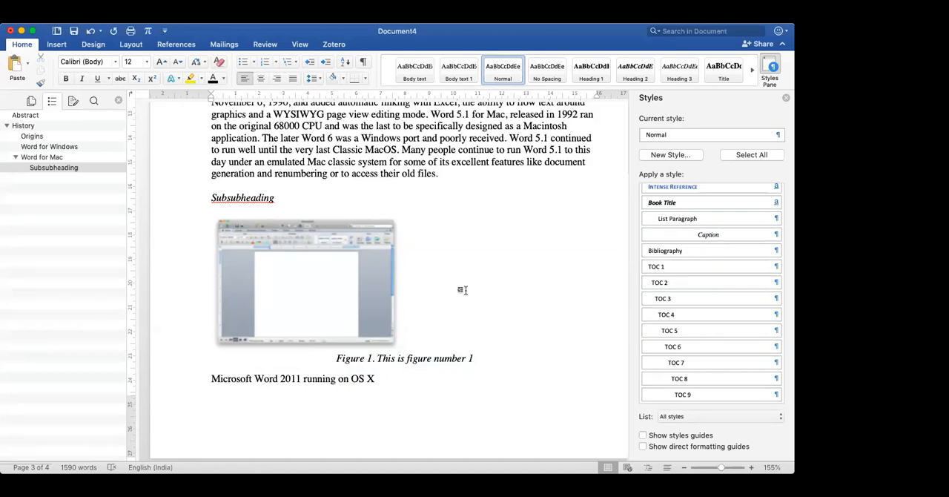
- Insert the sunflower picture above the Word 2016 line and caption it "Figure 1. This is the new image"
scroll(462, 290, "up", 3)
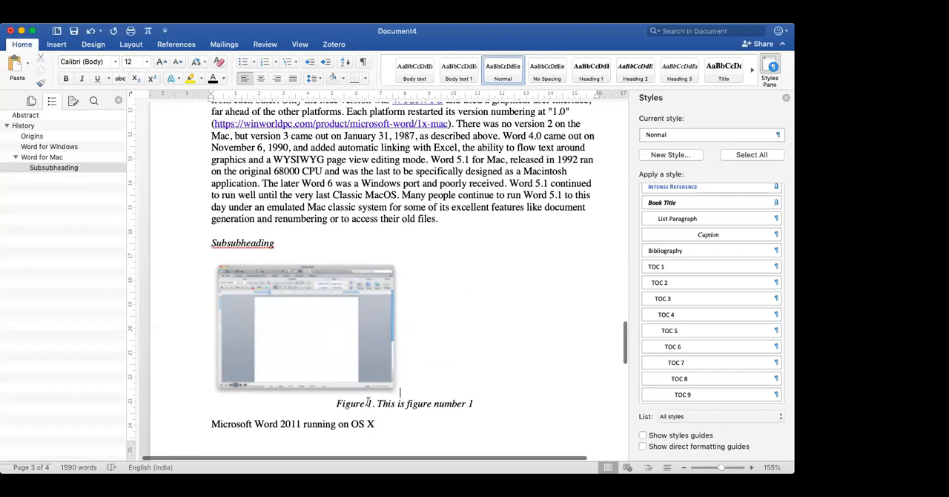
scroll(368, 401, "up", 5)
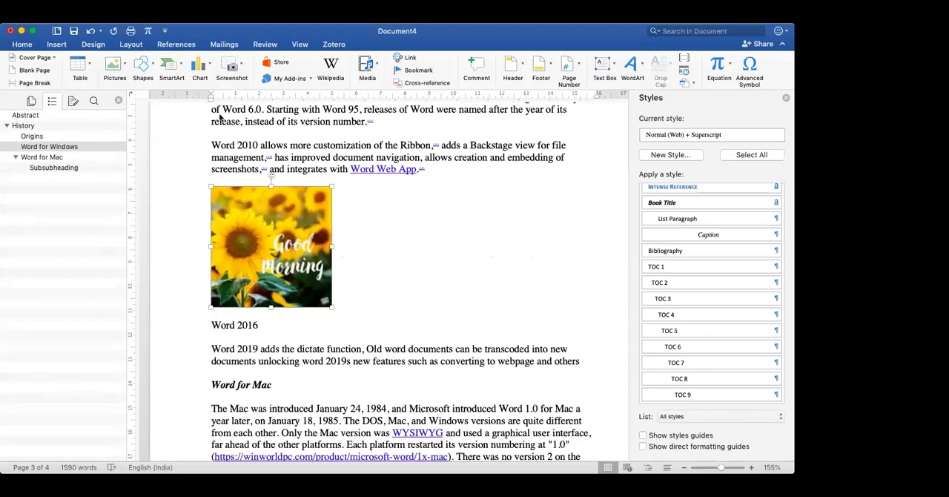
left_click(57, 44)
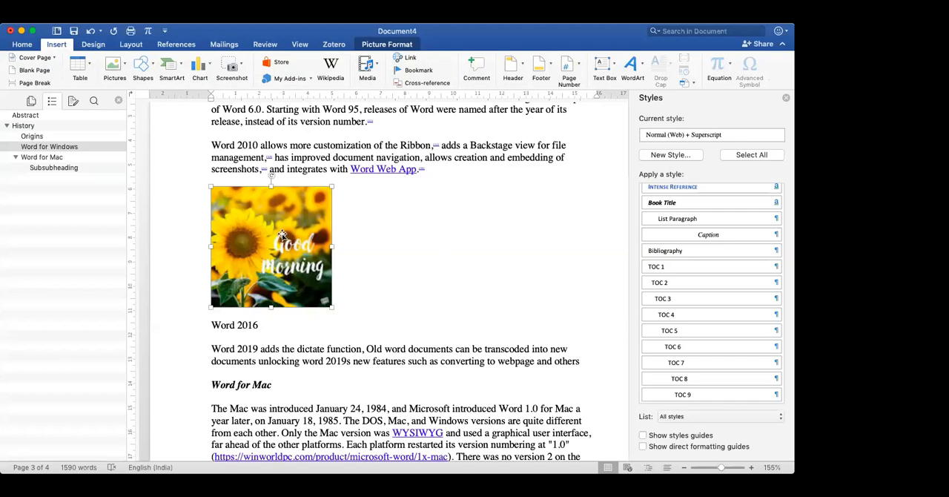
key("super+Tab")
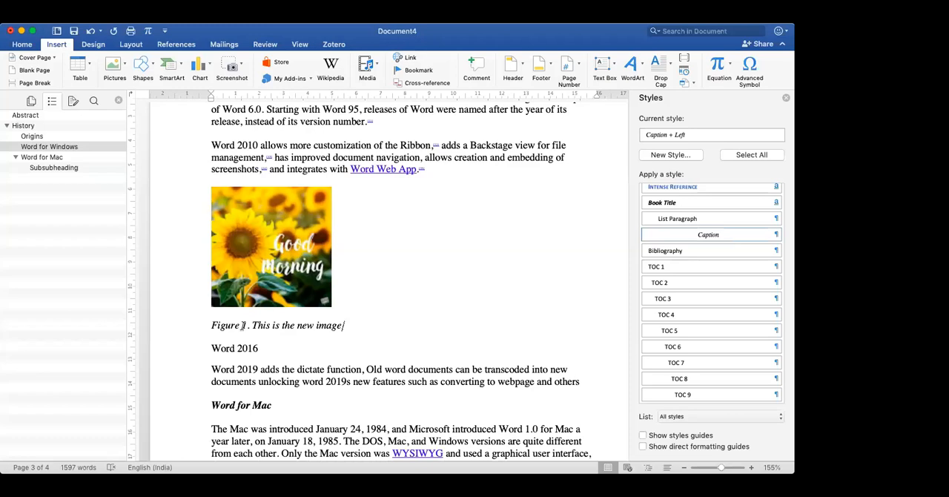
- Check the figure numbering in the captions of the sunflower picture and the Word screenshot picture
scroll(242, 325, "down", 3)
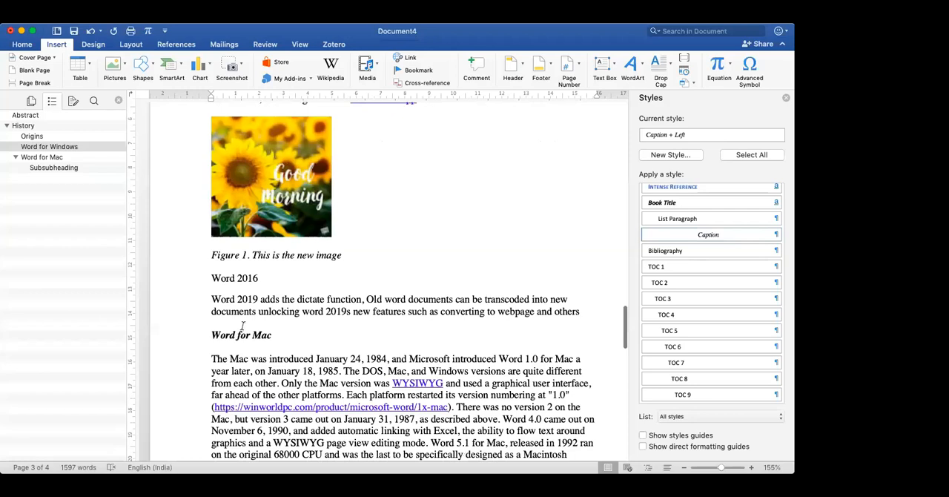
scroll(241, 325, "down", 10)
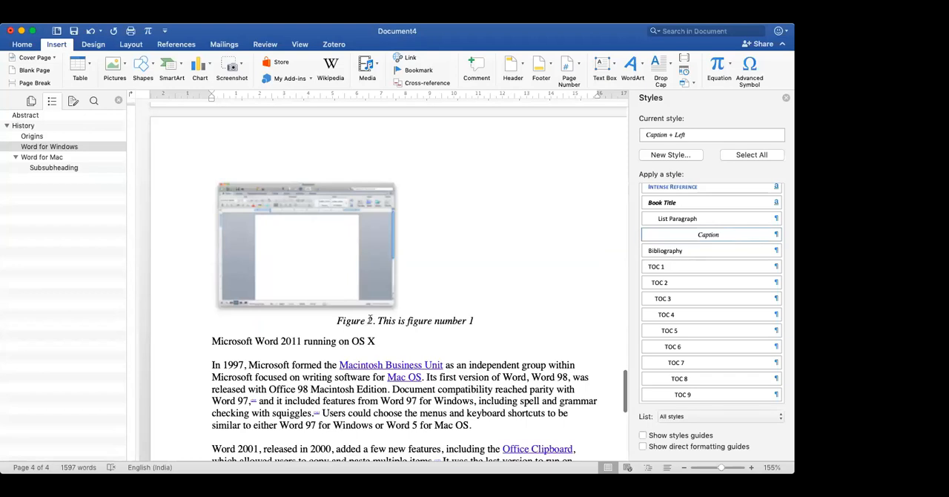
scroll(374, 323, "down", 1)
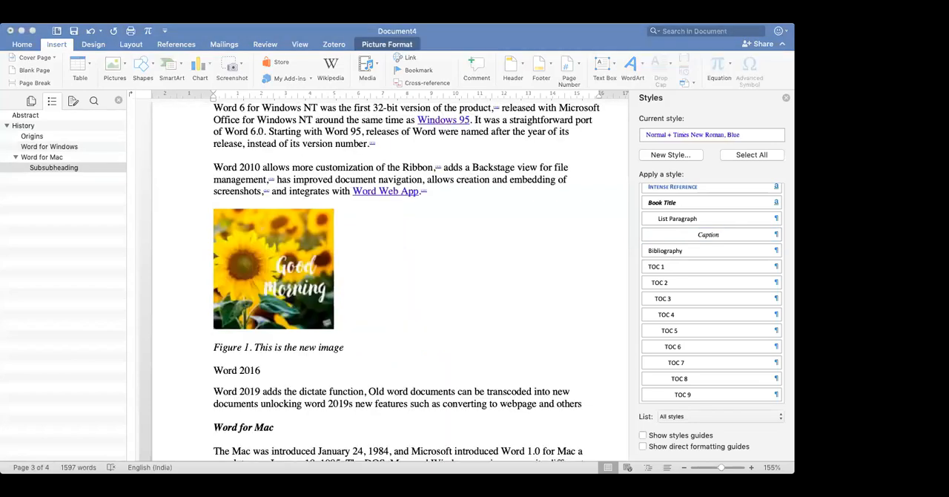
- Insert a table with two columns and one row below the Microsoft Word Viewer paragraph and caption it "Table 1. This is table 1"
left_click(368, 299)
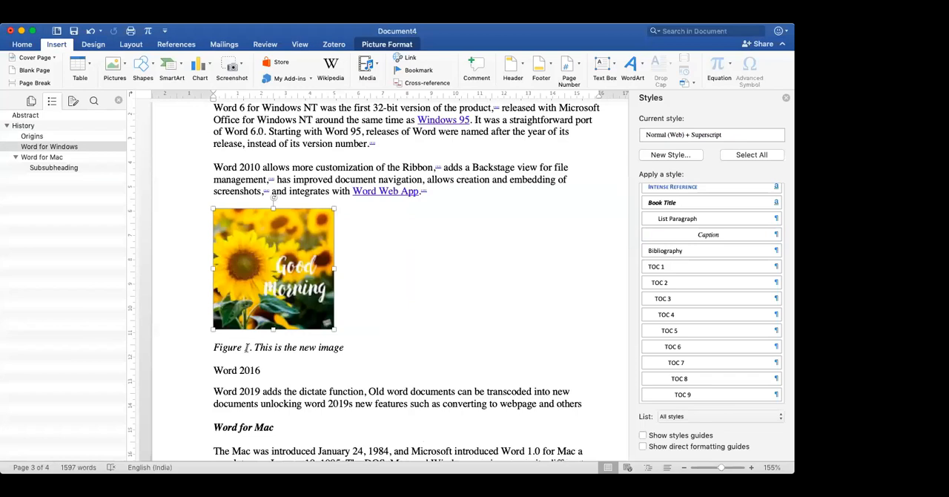
scroll(246, 347, "down", 10)
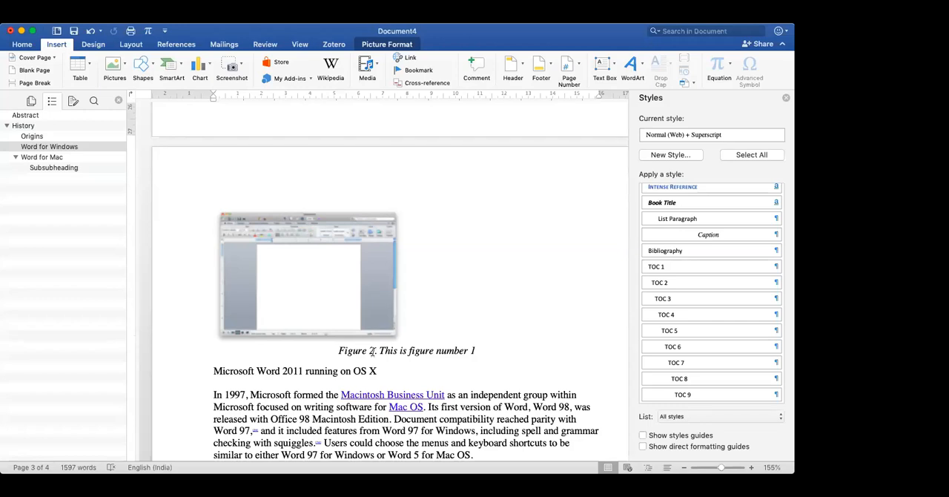
scroll(372, 353, "up", 15)
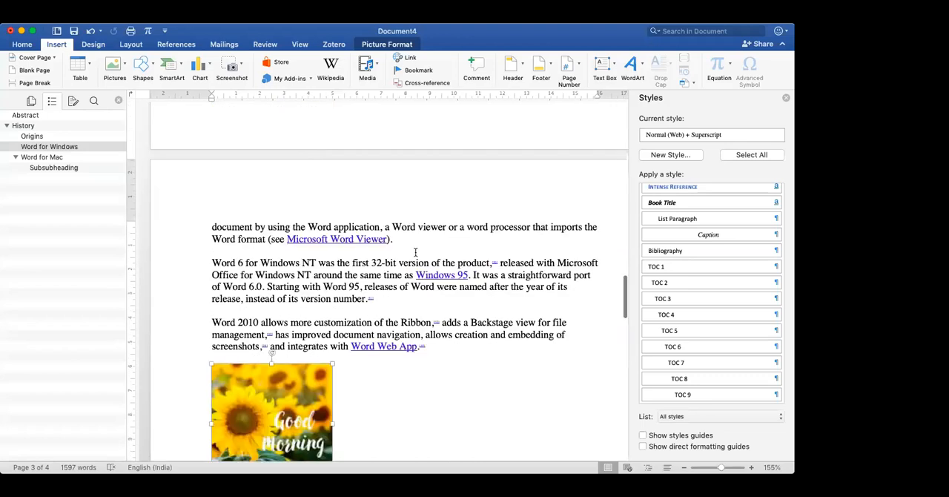
left_click(406, 239)
key("Return")
left_click(83, 64)
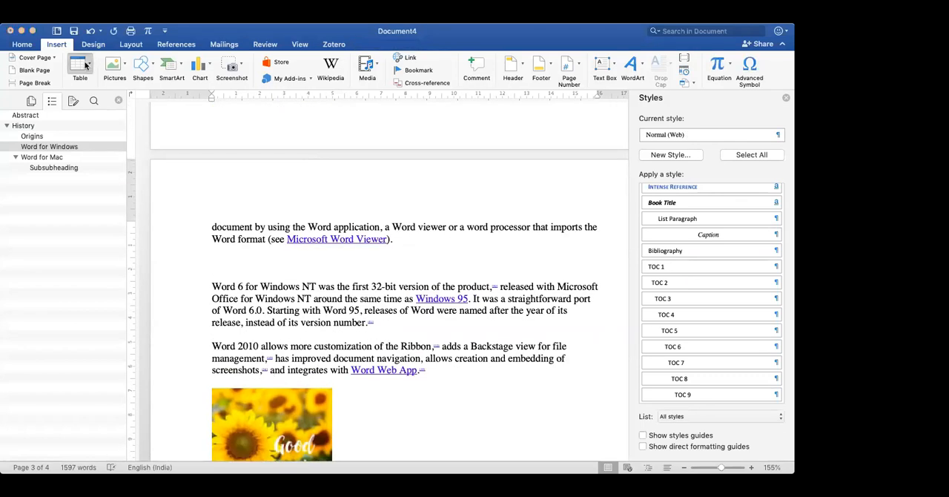
left_click(101, 99)
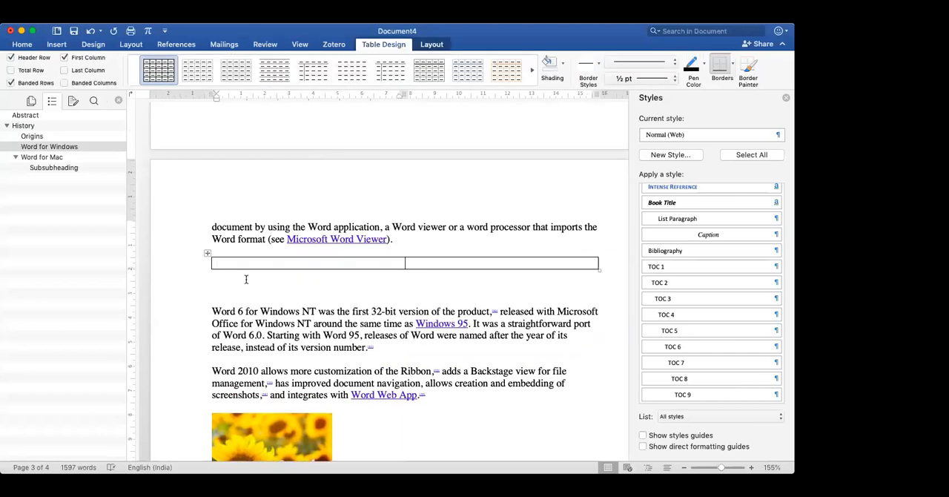
left_click(209, 255)
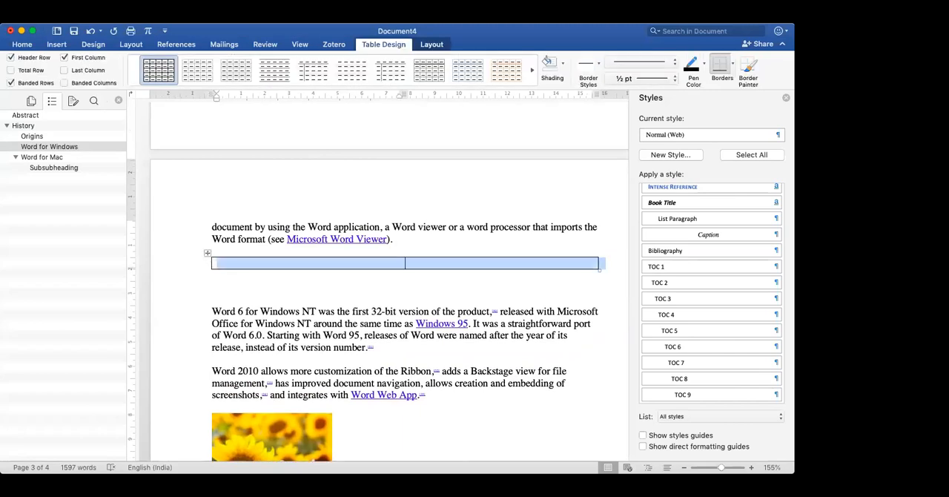
key("super+Tab")
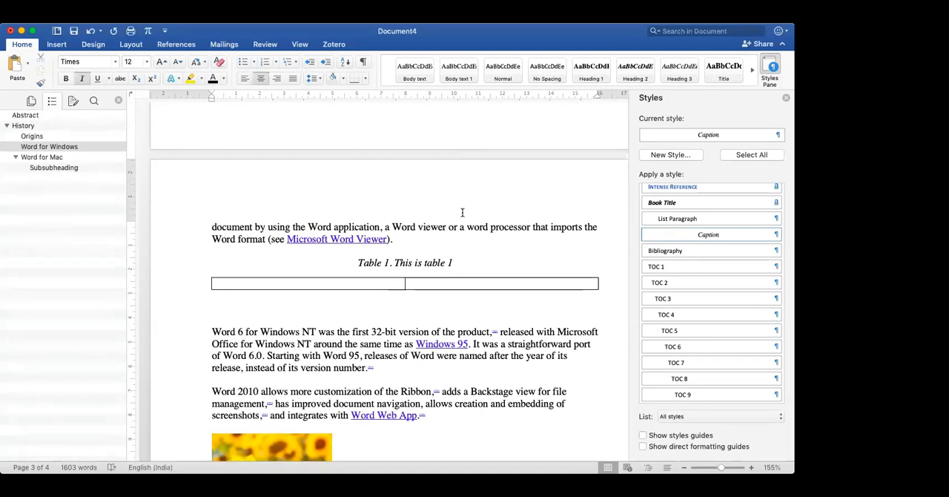
- Review the available label options in the caption settings for the two-column table without adding another caption
left_click(58, 44)
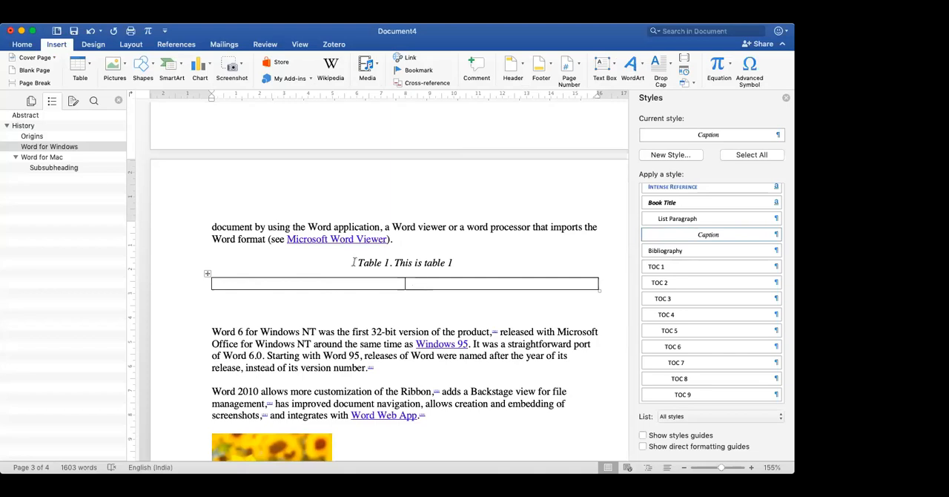
left_click(208, 273)
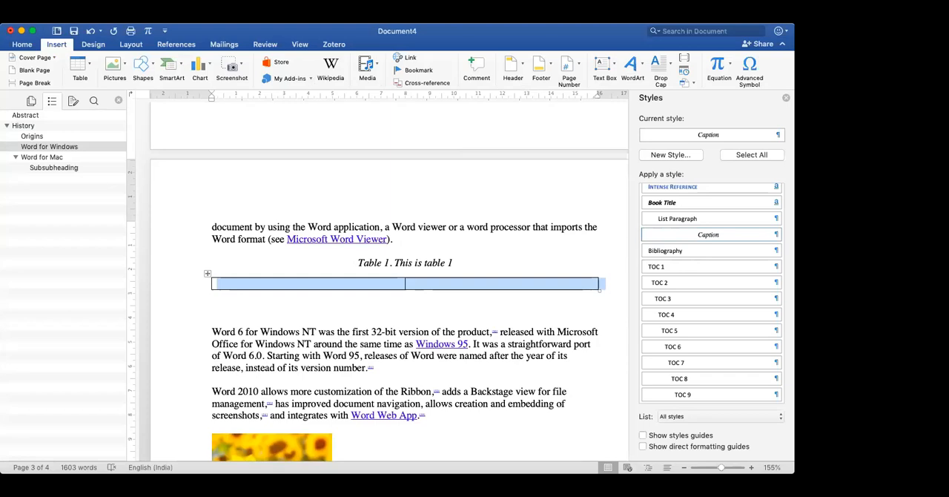
left_click(278, 485)
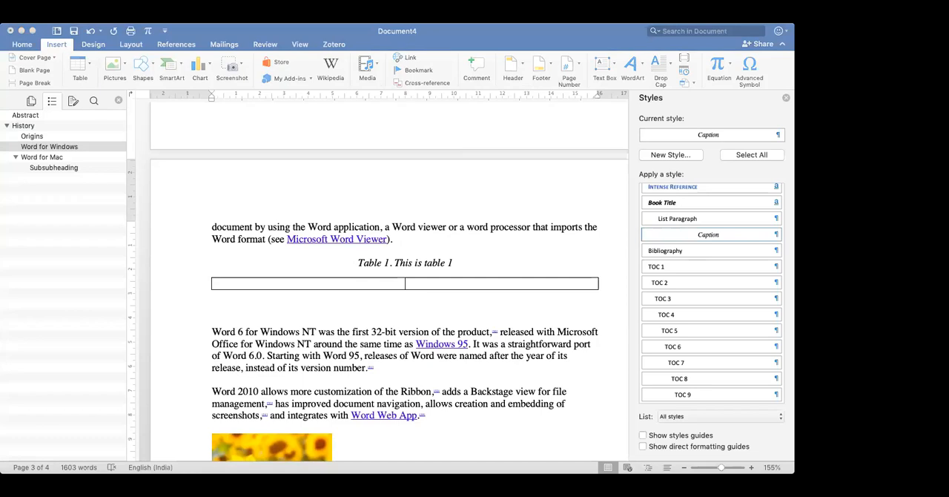
left_click(208, 273)
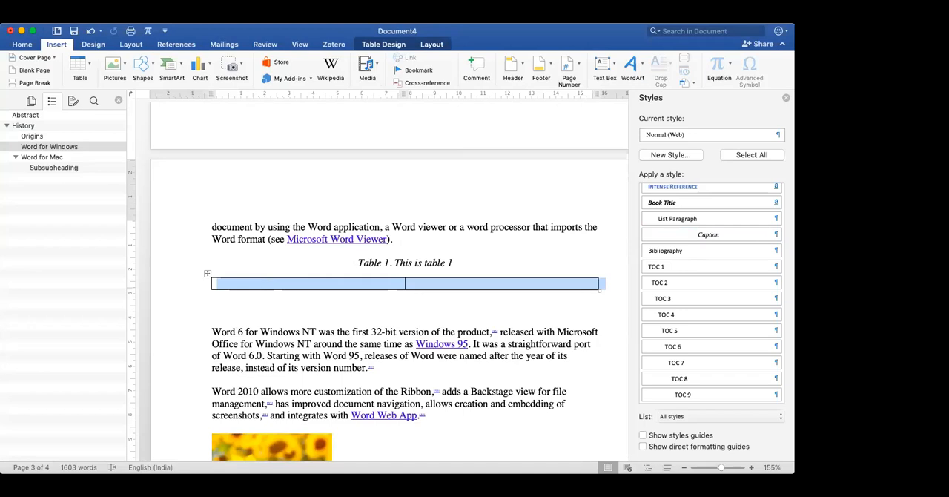
left_click(283, 427)
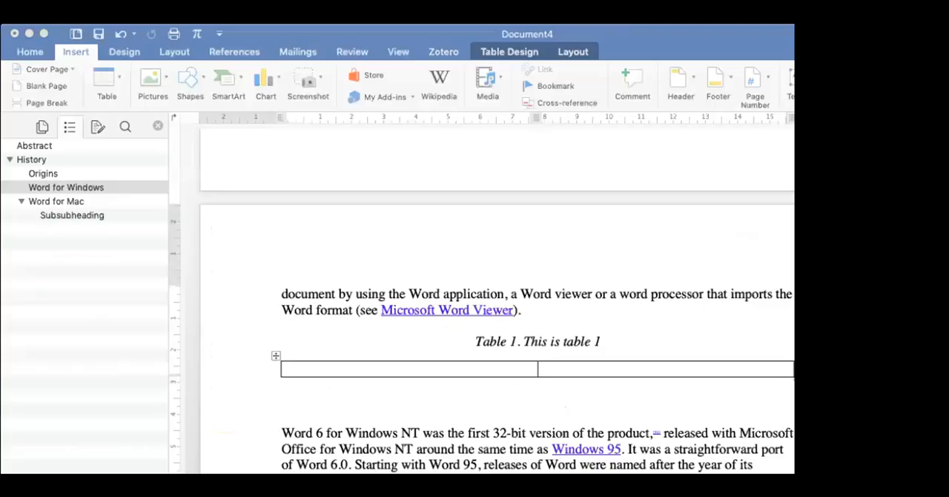
left_click(207, 273)
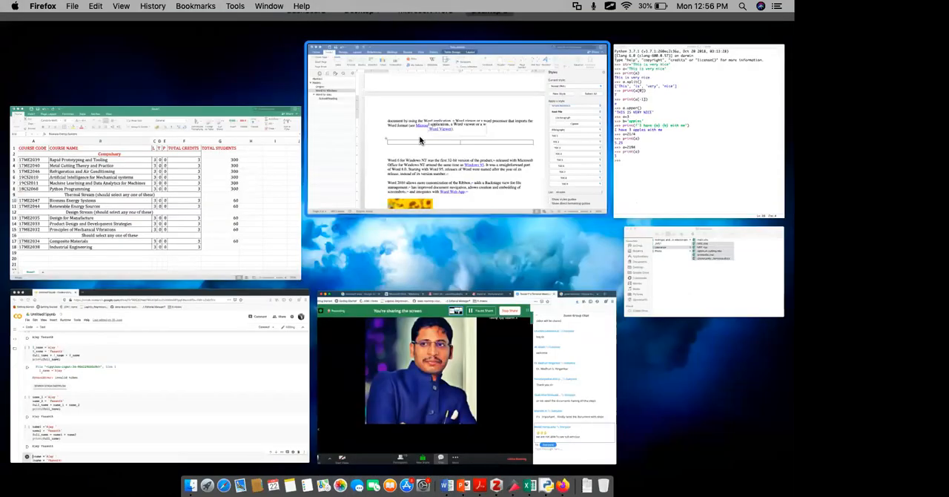
left_click(420, 140)
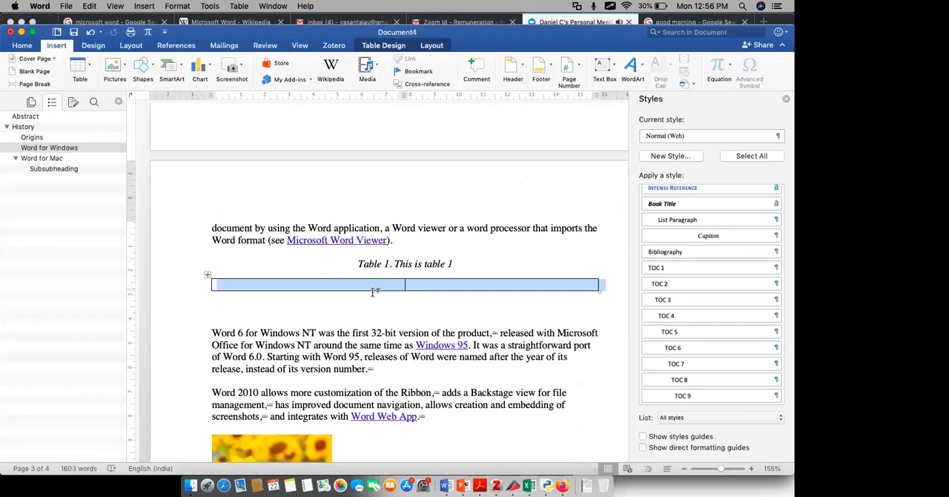
right_click(207, 276)
left_click(267, 422)
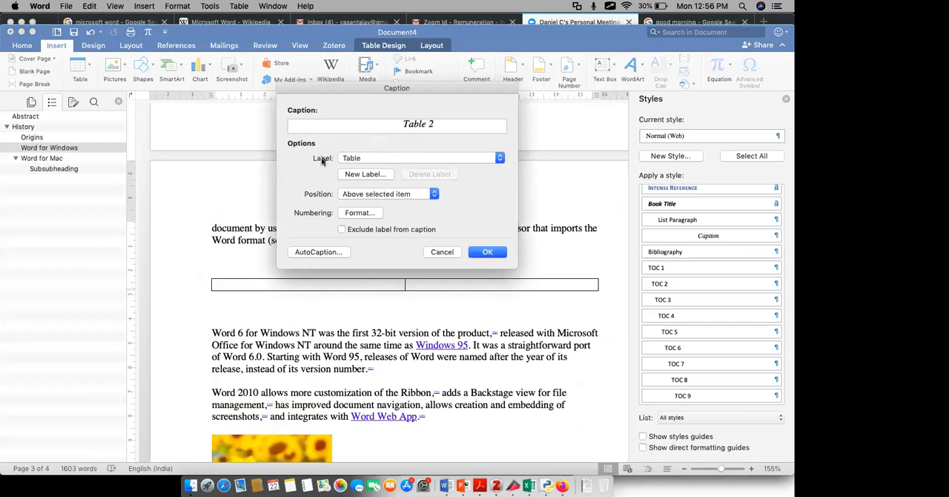
left_click(353, 158)
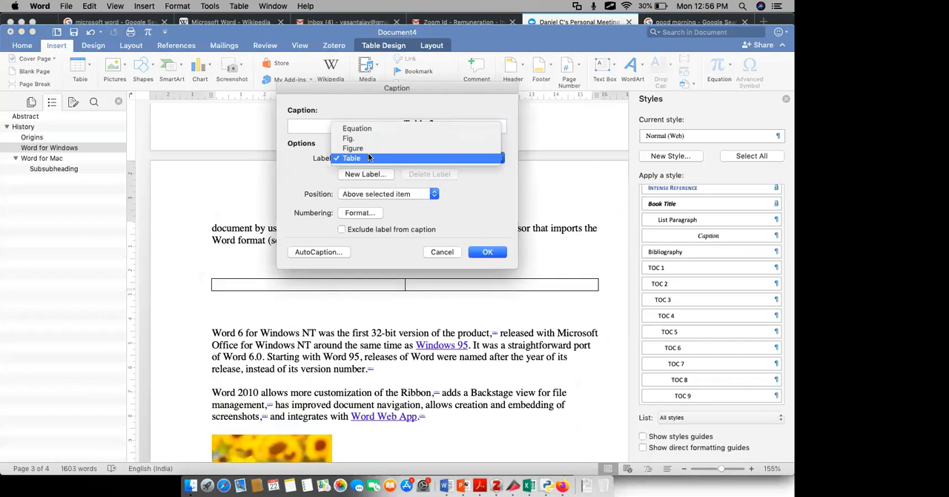
left_click(368, 157)
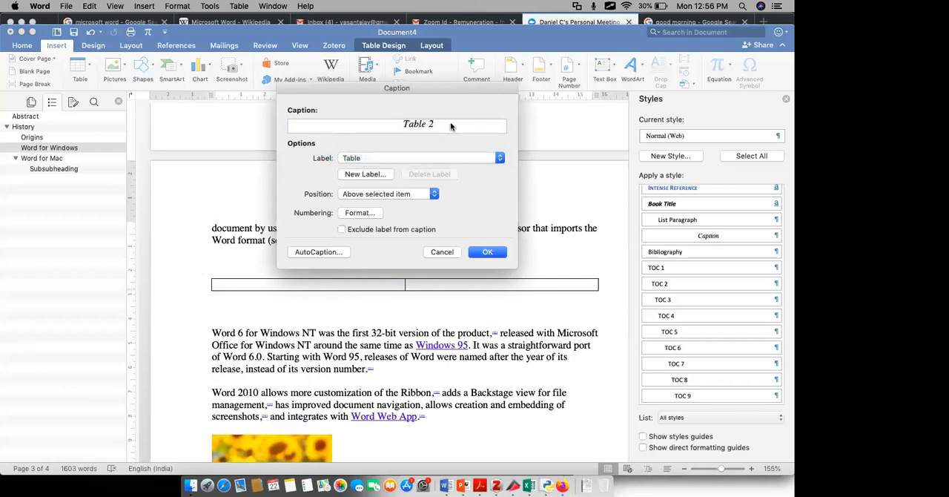
left_click(443, 253)
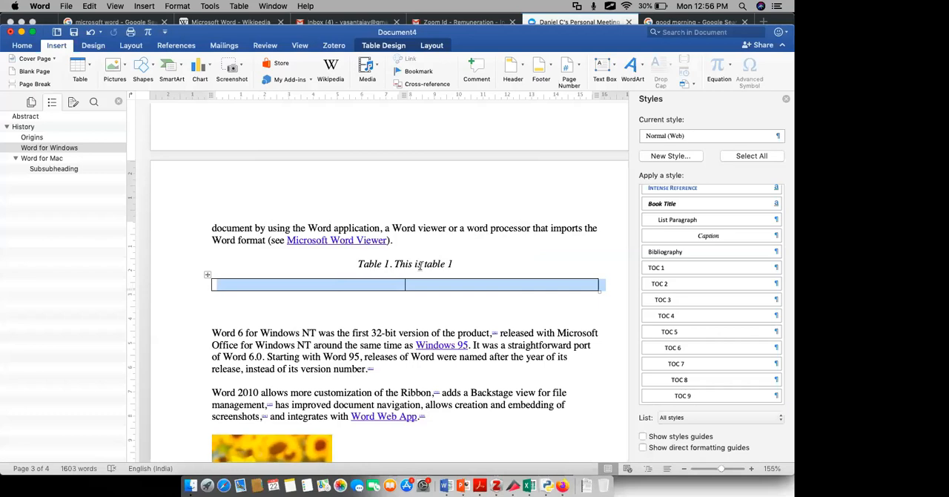
- Insert a table with four columns and one row above the Word for Windows heading
scroll(419, 265, "up", 5)
left_click(475, 208)
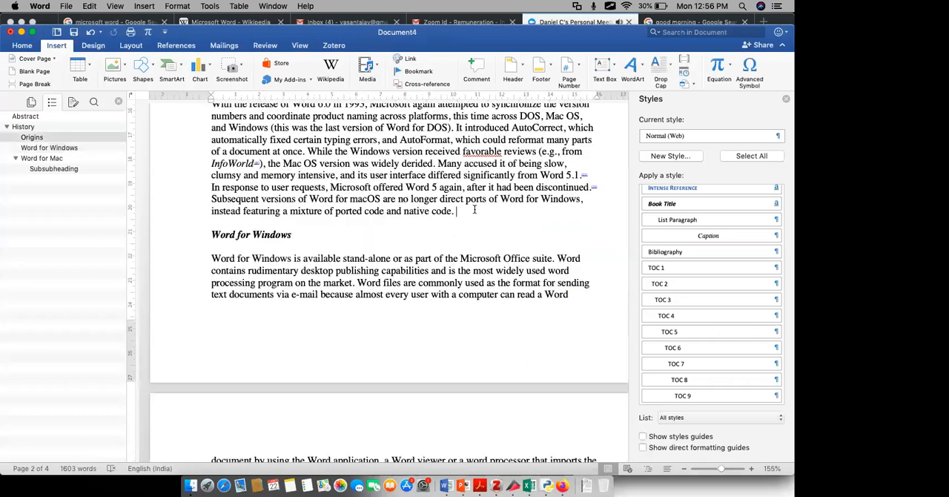
key("Return")
left_click(80, 68)
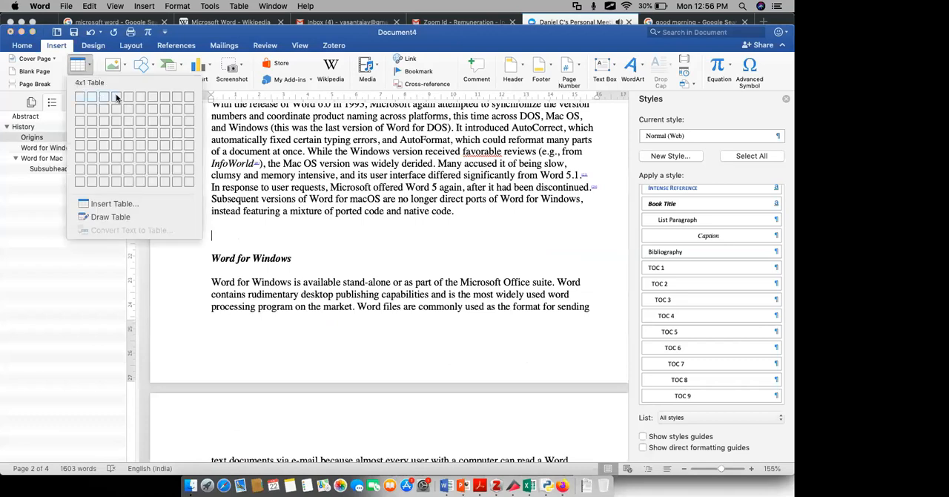
left_click(116, 96)
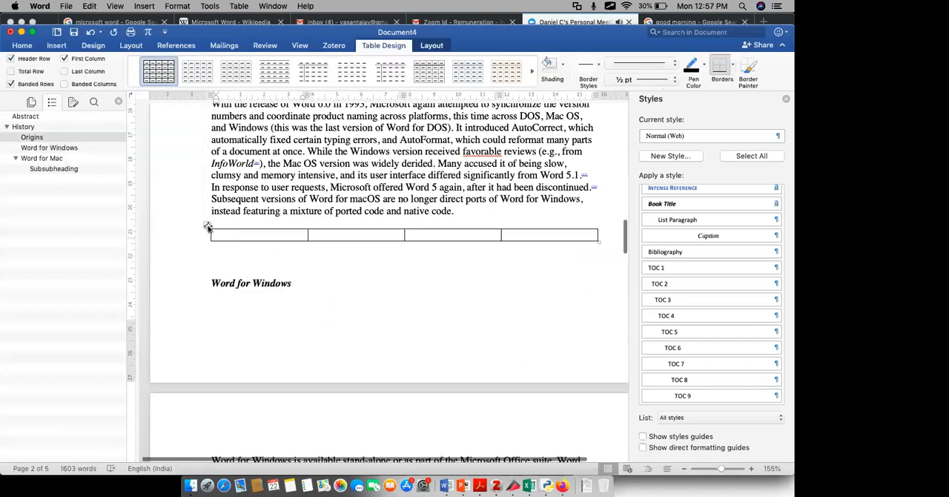
- Add a caption above the four-column table with the Table label and the text "Table 1. This is the new table"
right_click(208, 226)
left_click(263, 376)
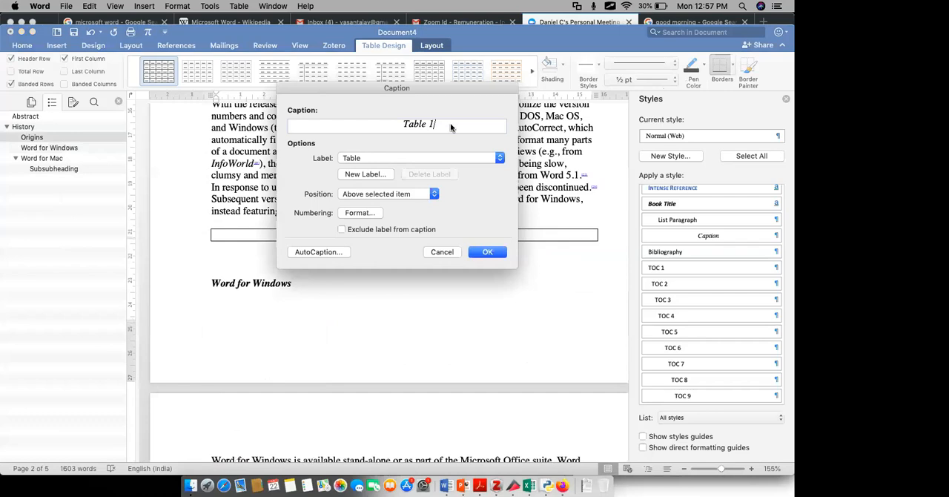
type(". This is the new table")
key("Return")
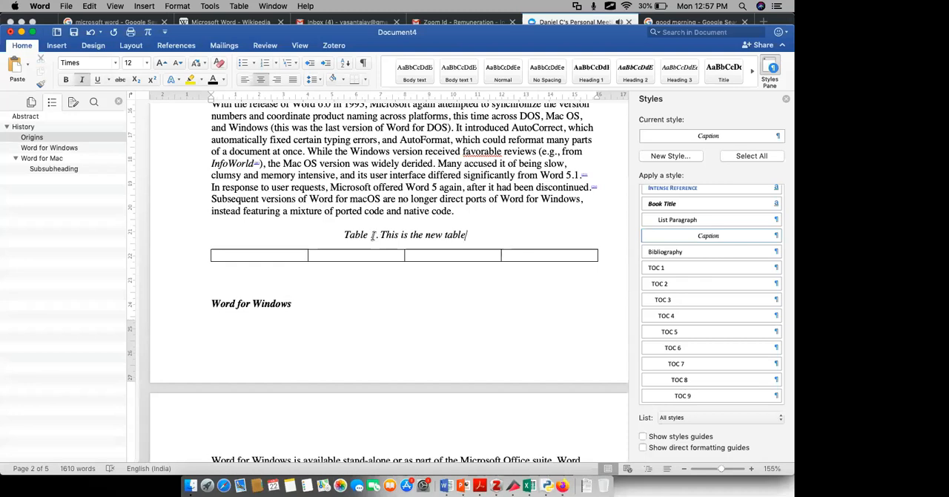
- Check the caption numbering of the two-column table above the Word 6 for Windows NT paragraph
key("super+z")
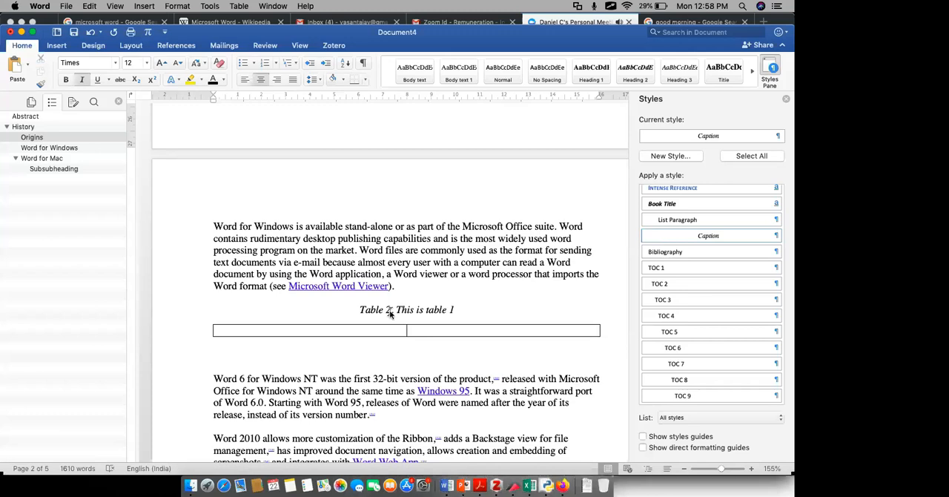
key("ctrl+Up")
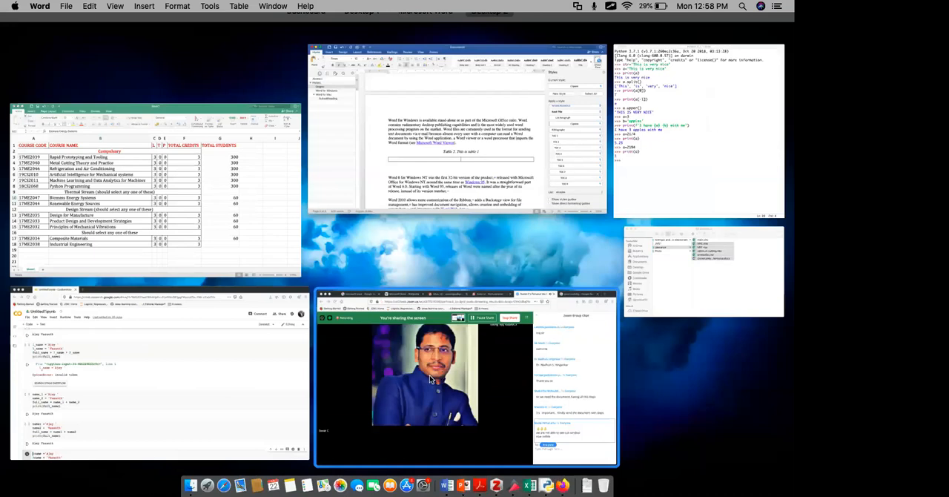
left_click(431, 379)
key("ctrl+Up")
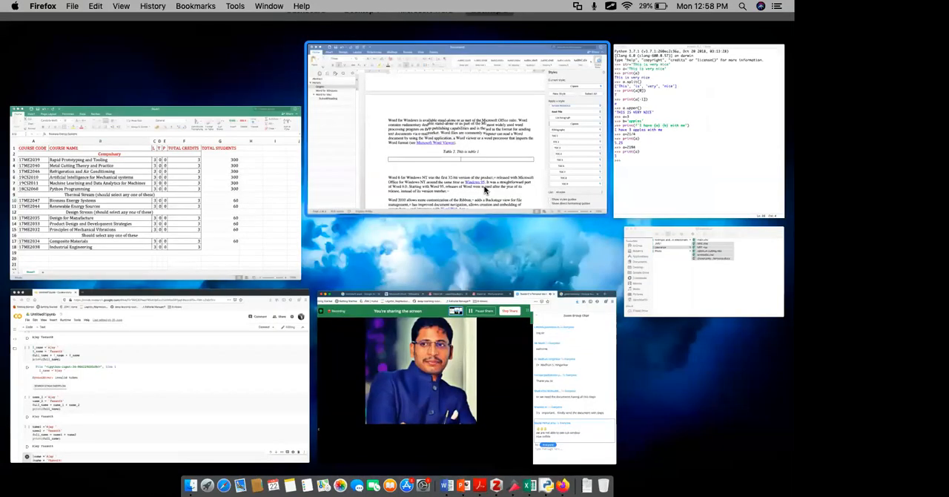
left_click(486, 190)
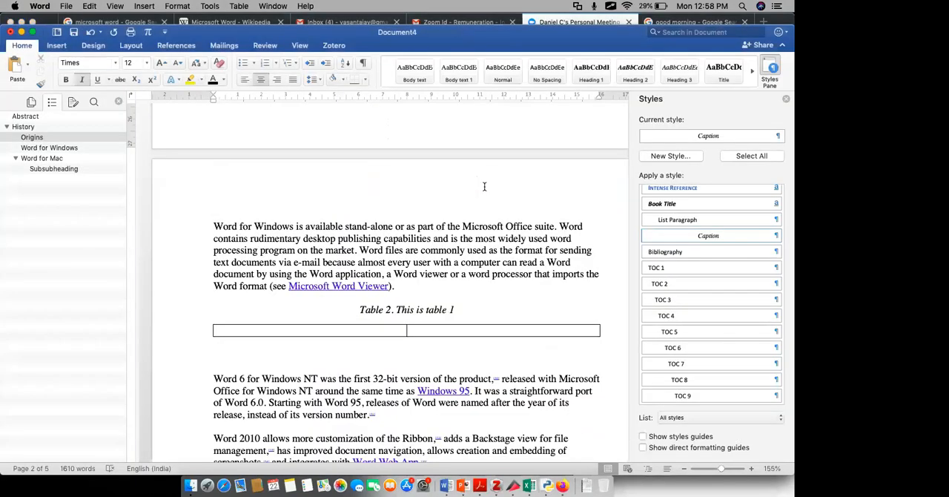
- Place the cursor at the end of the Word 2011 paragraph and review the available citation styles and built-in bibliography formats
scroll(484, 186, "down", 10)
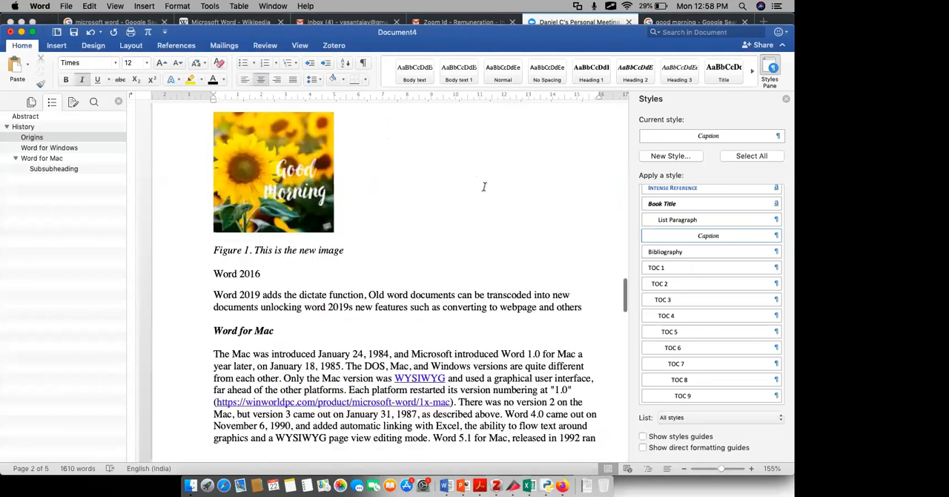
scroll(484, 186, "down", 15)
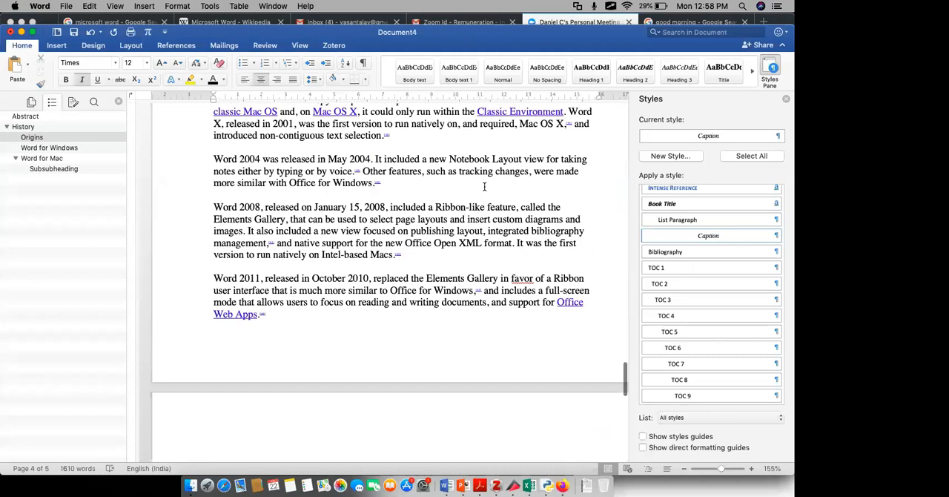
left_click(284, 314)
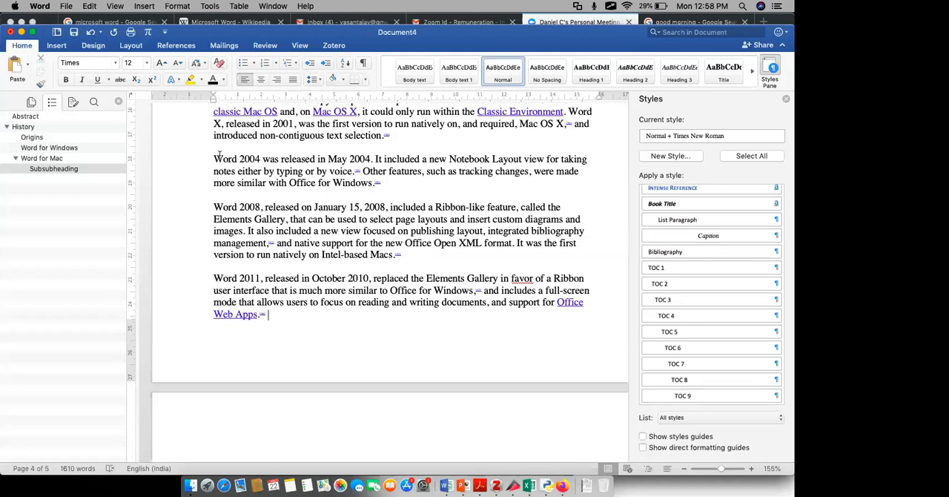
left_click(178, 47)
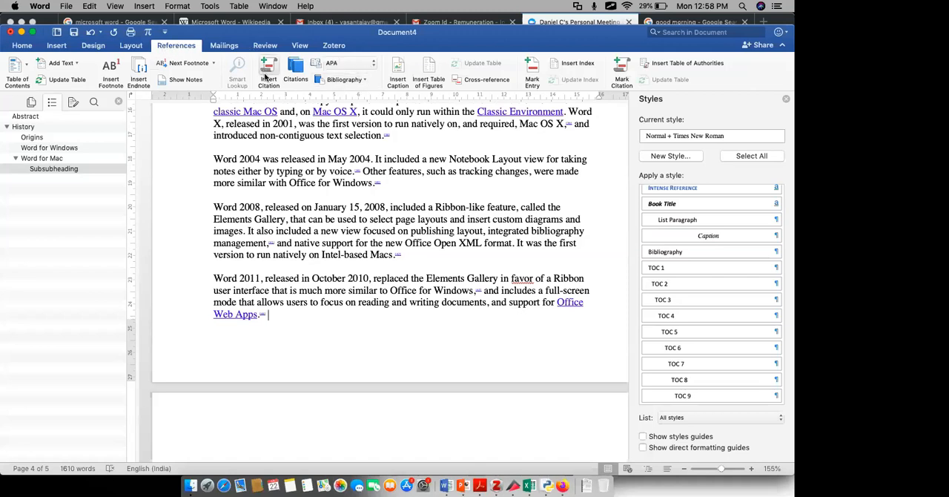
left_click(361, 68)
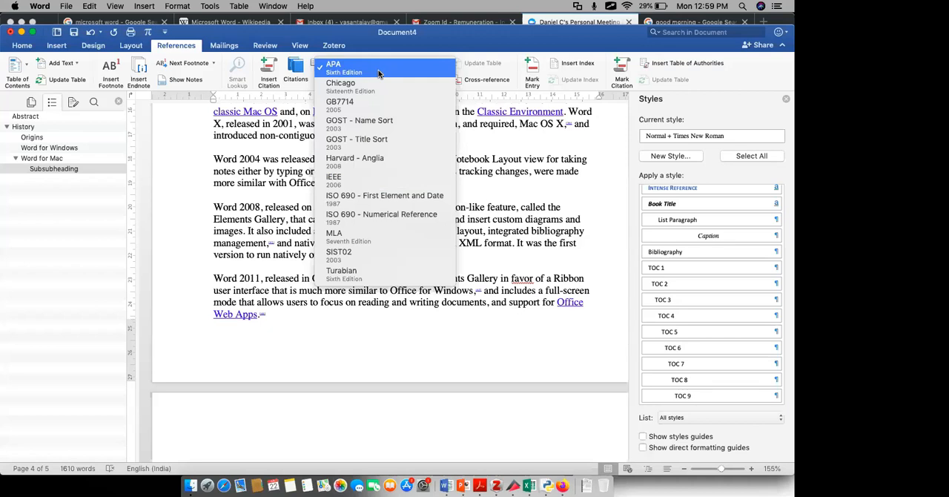
left_click(140, 200)
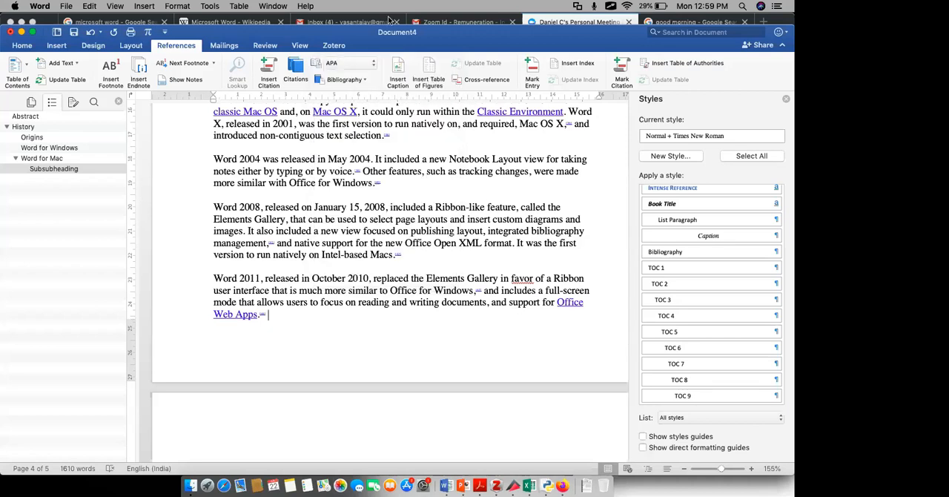
left_click(361, 82)
left_click(361, 82)
left_click(365, 81)
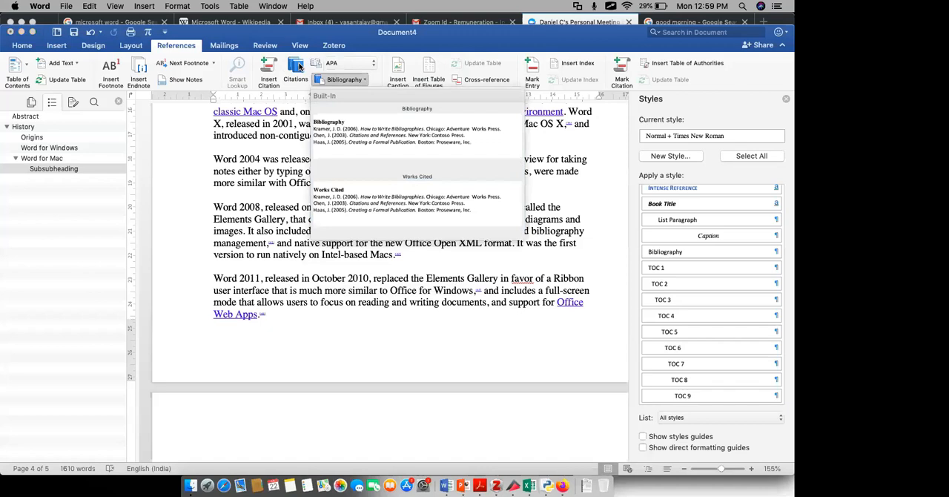
- Create a blank journal-article source tagged Placeholder1 and cite it in APA style at the end of the Word 2011 paragraph
left_click(298, 68)
left_click(299, 68)
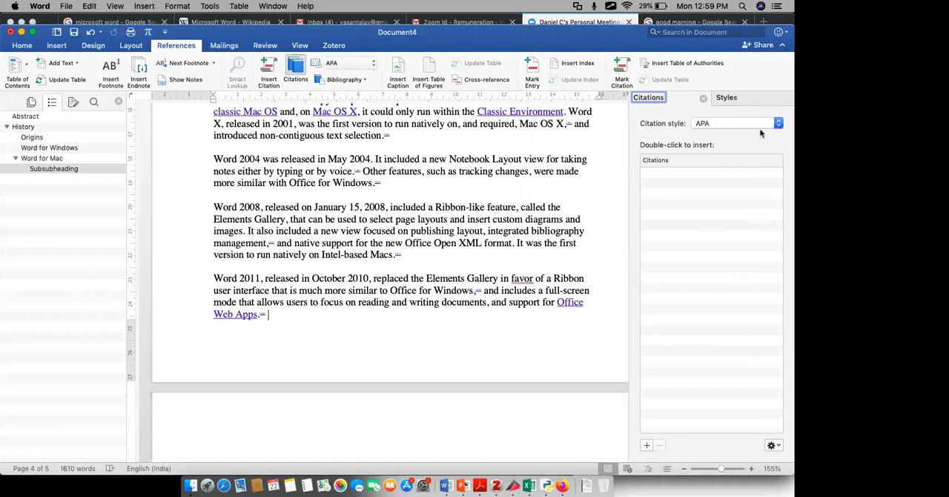
left_click(645, 445)
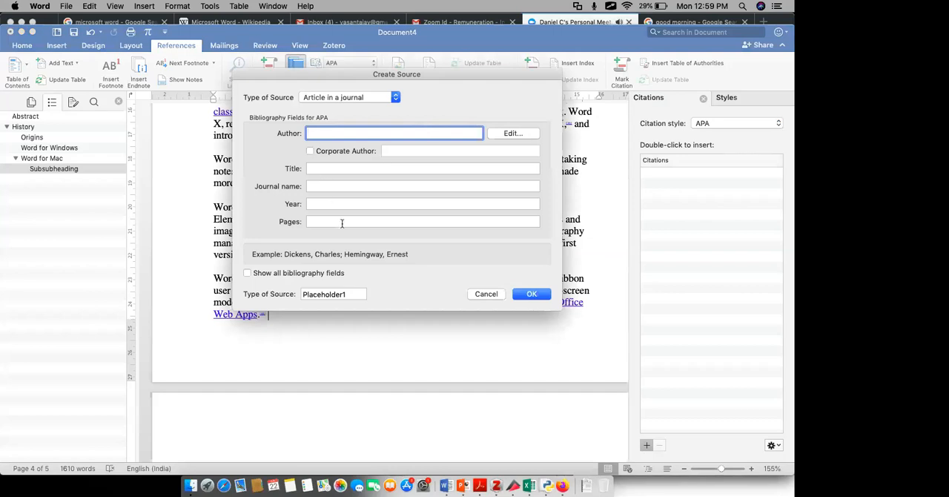
left_click(531, 295)
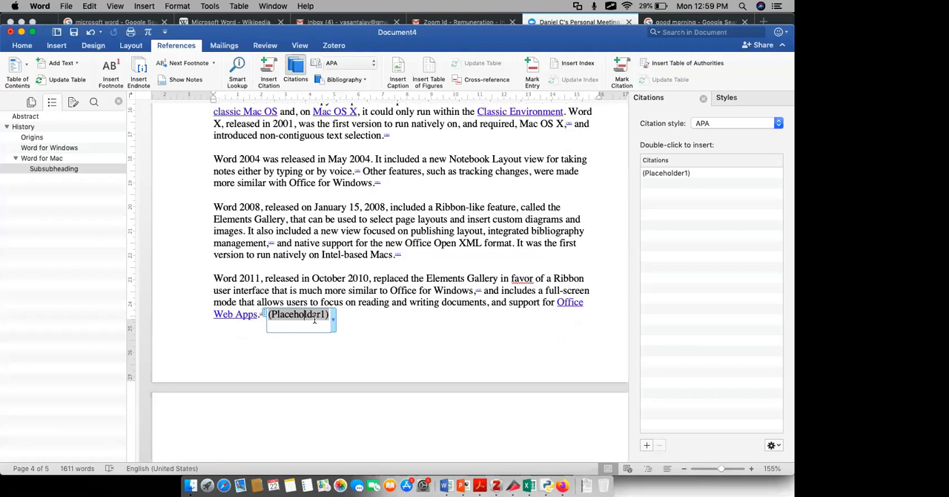
- Delete the placeholder citation from the end of the Word 2011 paragraph and close the Citations pane
left_click(347, 318)
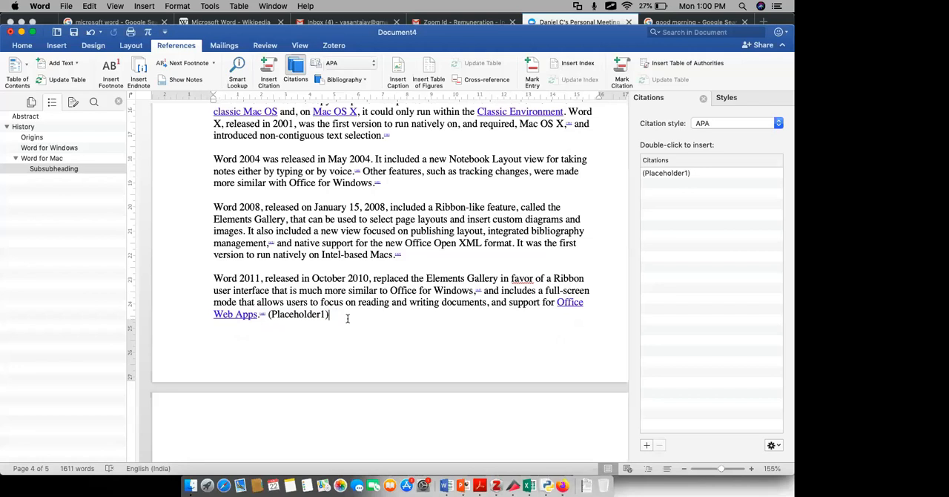
key("BackSpace")
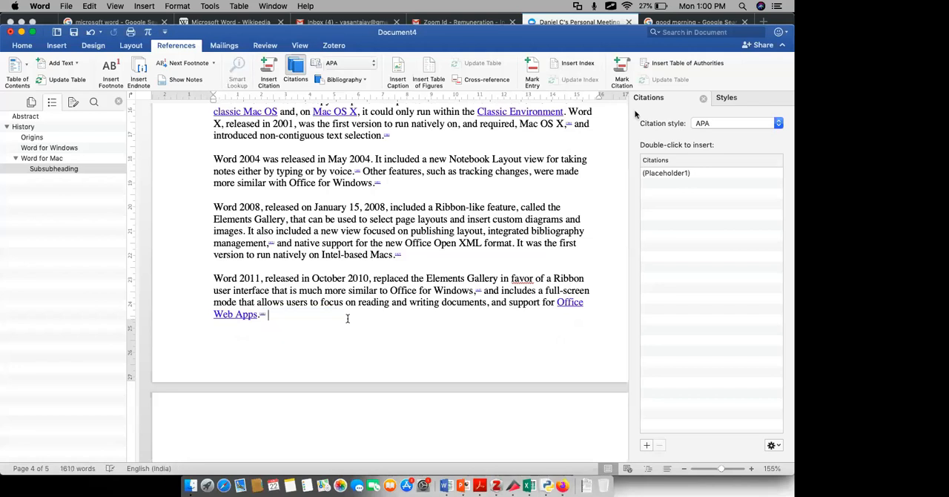
left_click(702, 99)
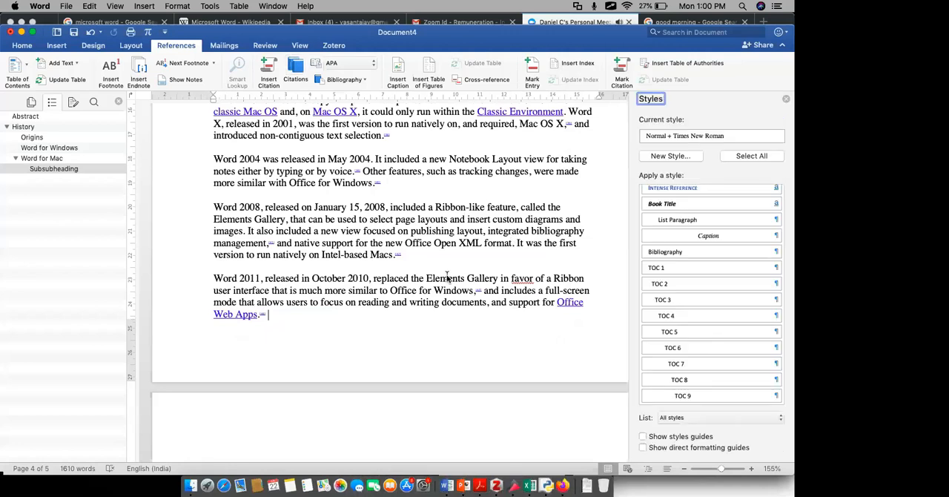
- Show an overview of all open windows
key("ctrl+Up")
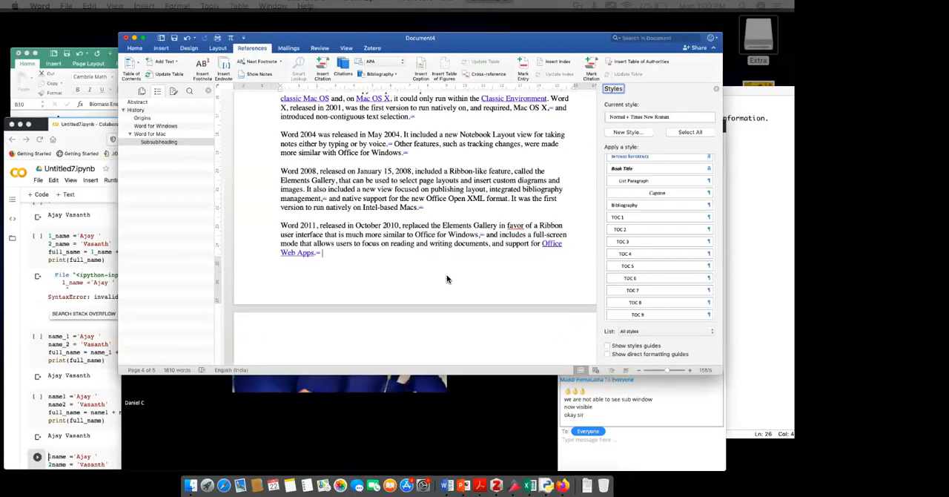